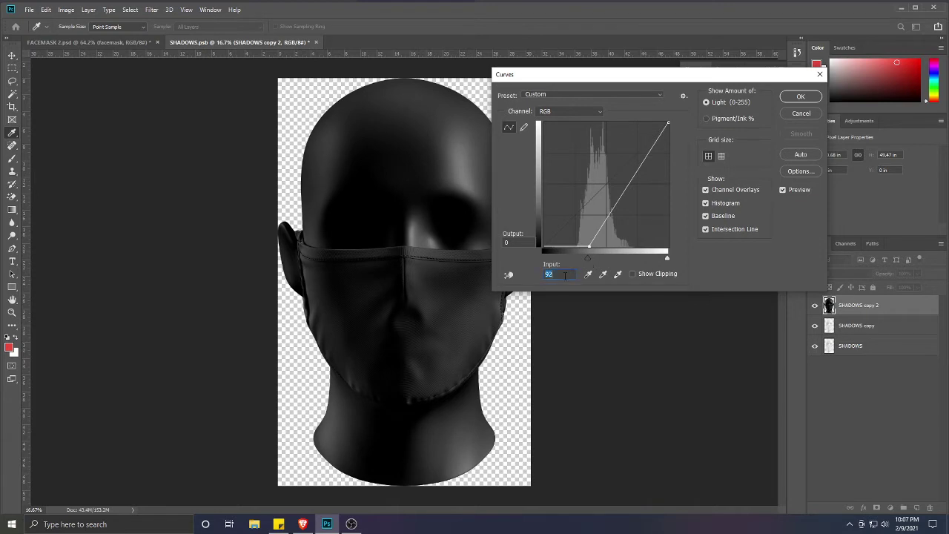
Fine-tune the black point of the SHADOWS copy 2 curve, trying inputs 80 and 100, and apply it at about 92
type("80")
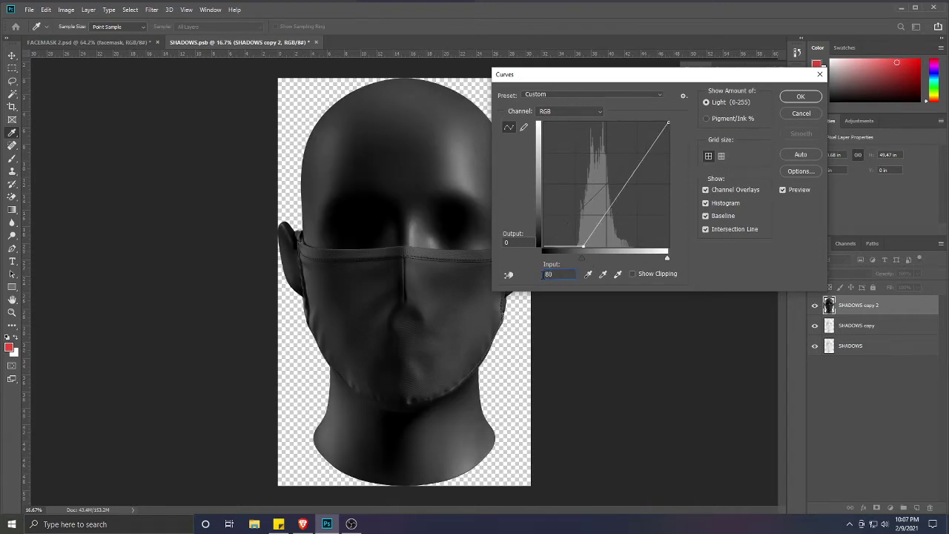
left_click_drag(543, 275, 509, 275)
type("100")
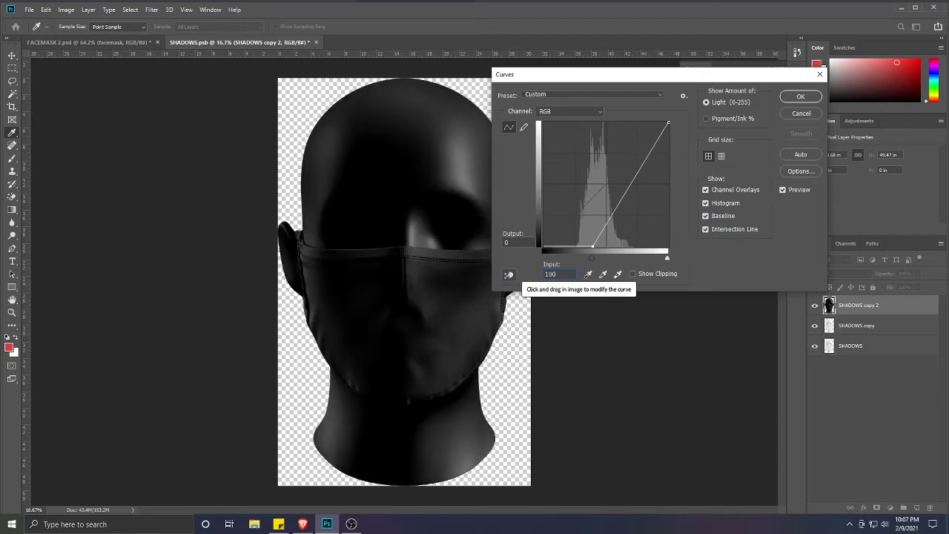
key("Down")
key("Down")
key("Down")
key("Down")
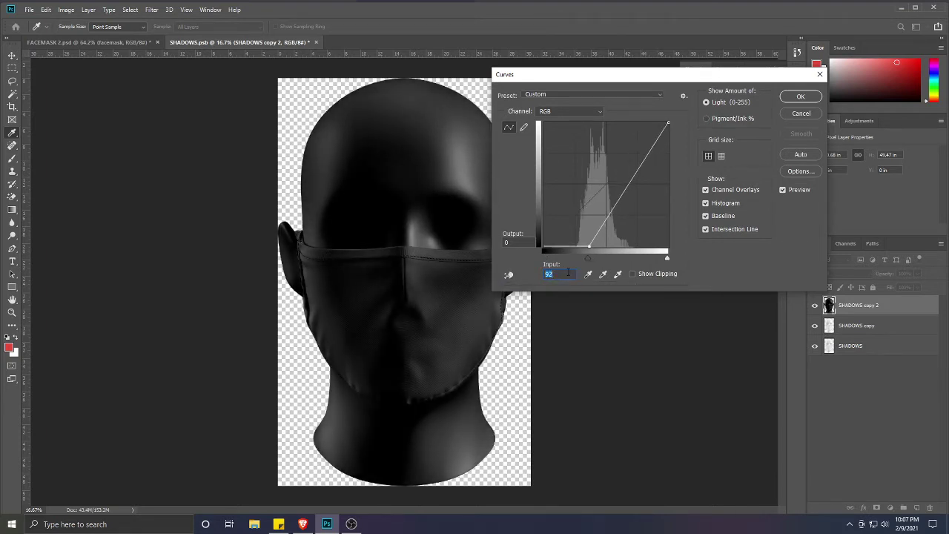
key("Down")
left_click(801, 97)
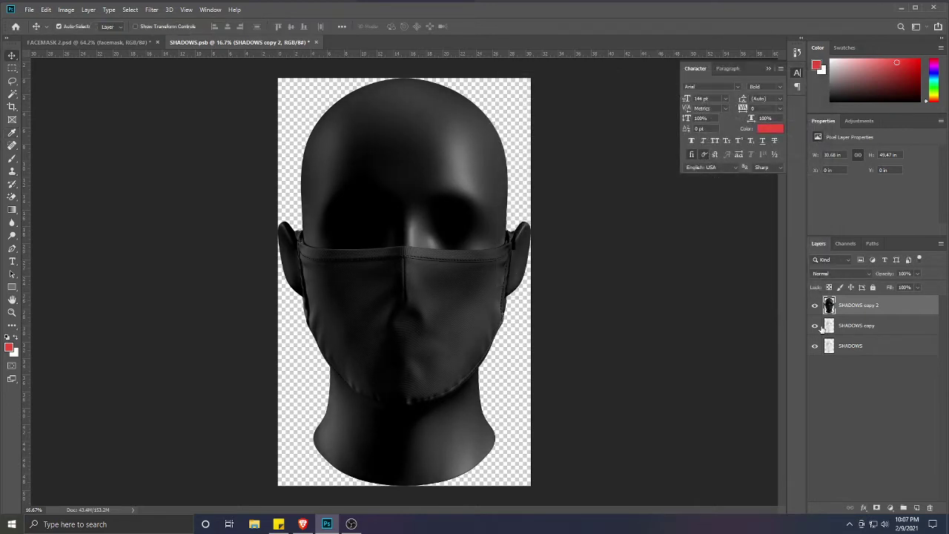
Set the blend mode of SHADOWS copy 2 to Screen and that of SHADOWS copy to Linear Burn
left_click(842, 274)
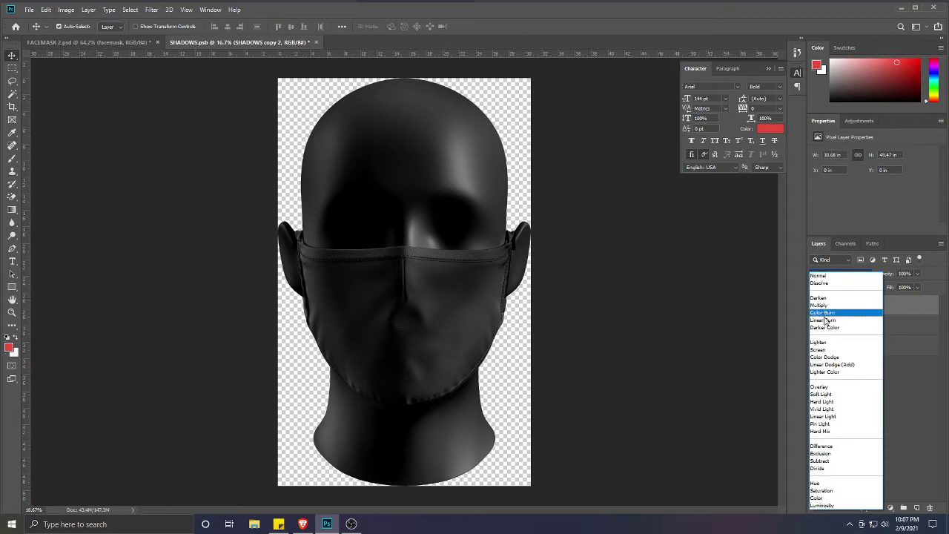
left_click(823, 350)
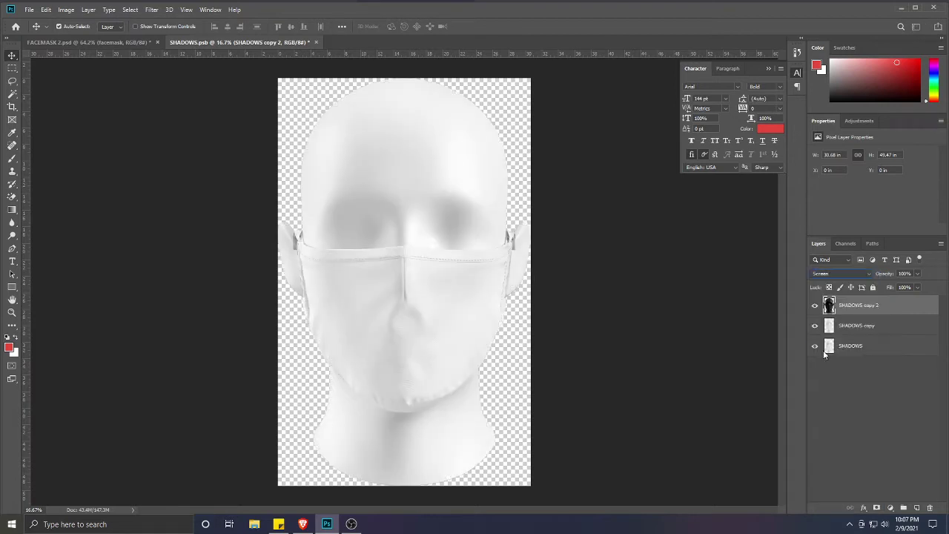
left_click(856, 330)
left_click(841, 274)
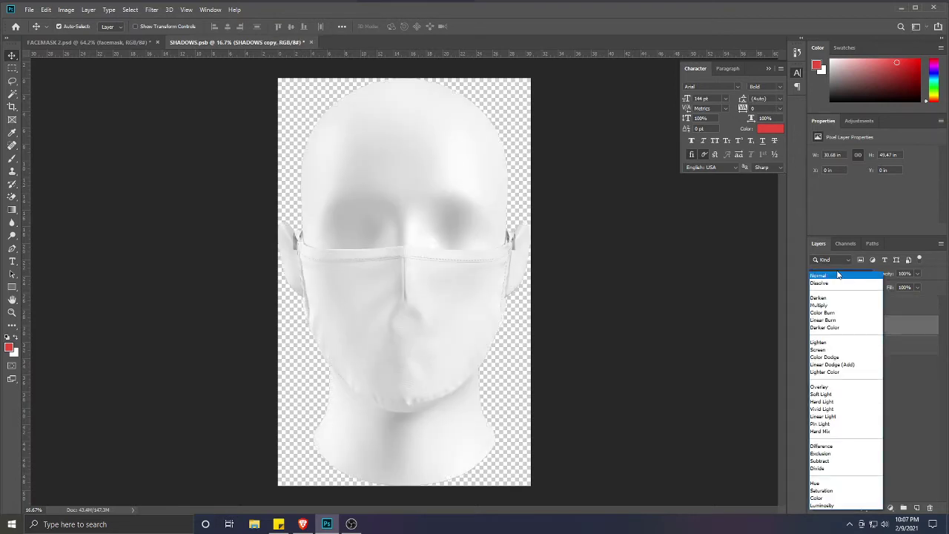
left_click(830, 317)
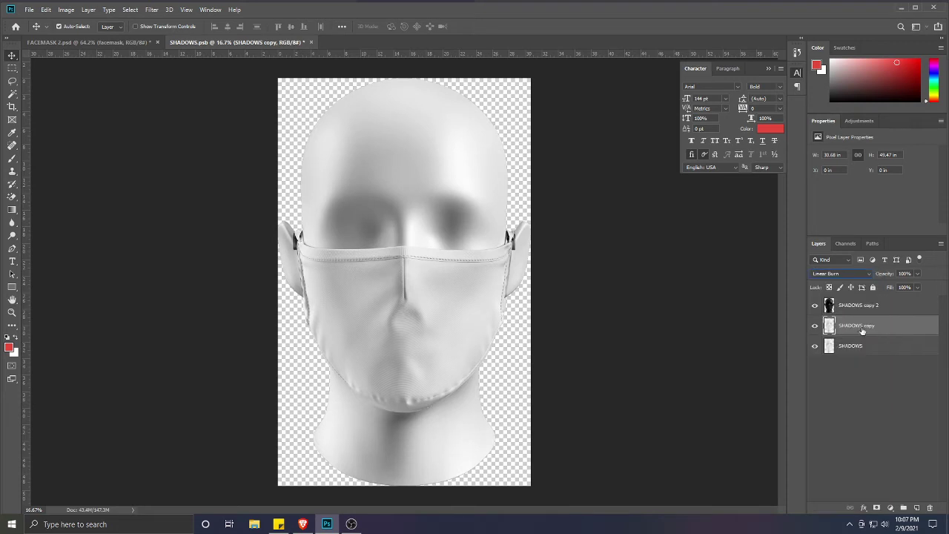
Group SHADOWS copy and SHADOWS copy 2 under the name "shadow" and lock the group
left_click(855, 308, "shift")
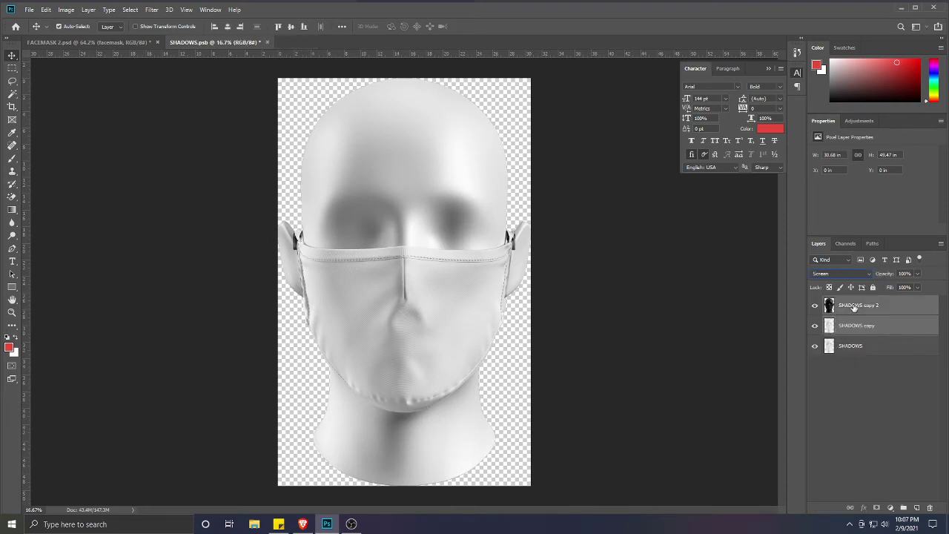
left_click(904, 508)
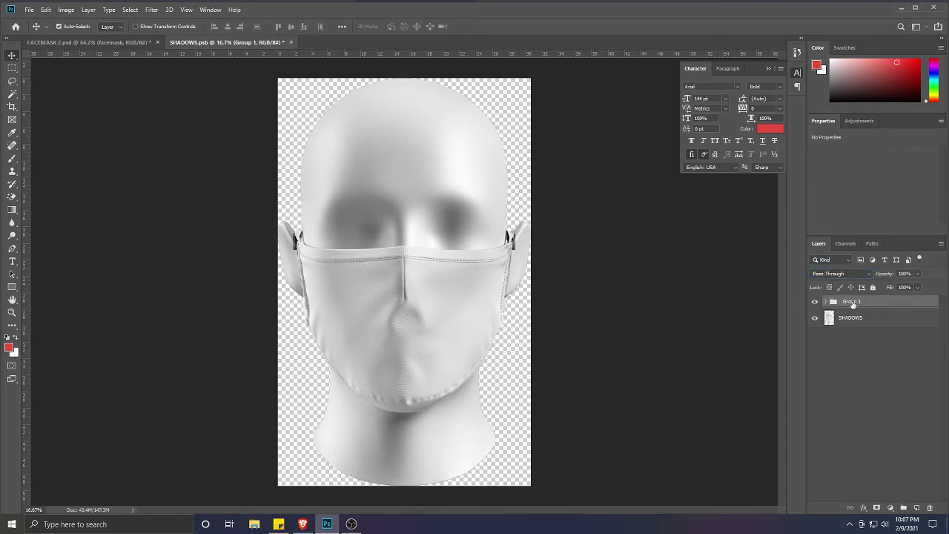
double_click(853, 302)
type("dow")
key("Return")
left_click(873, 289)
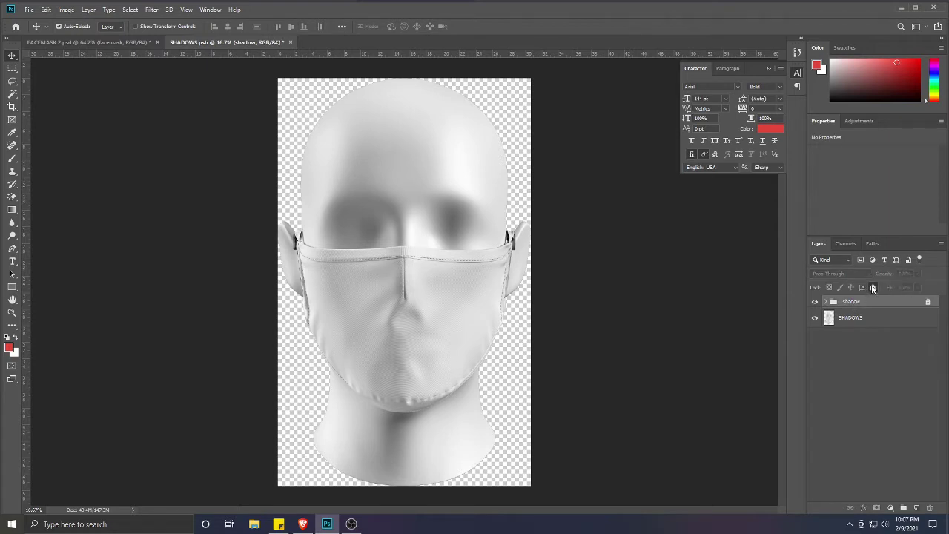
Load the SHADOWS layer's outline as a selection and add a Solid Color fill of e74c3c masked to it
left_click(850, 325)
left_click(829, 318, "ctrl")
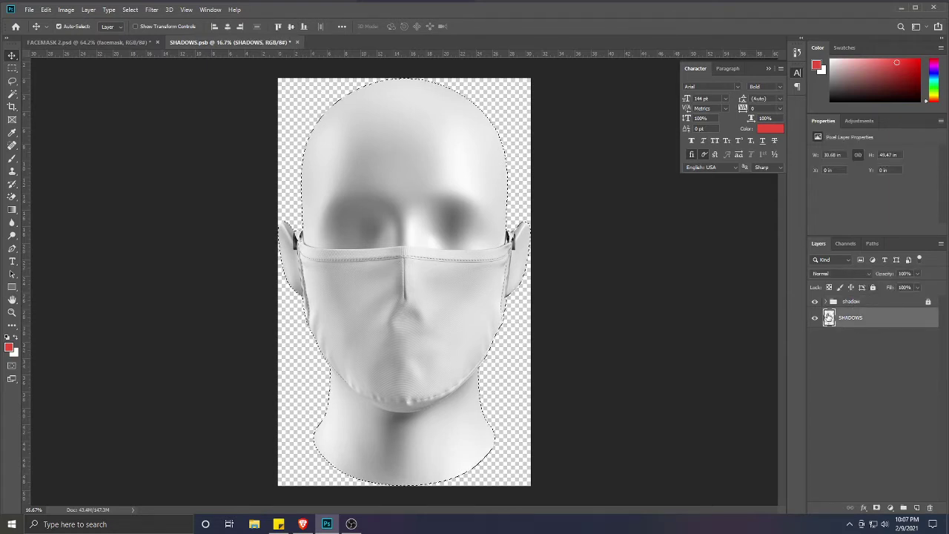
left_click(891, 508)
left_click(887, 333)
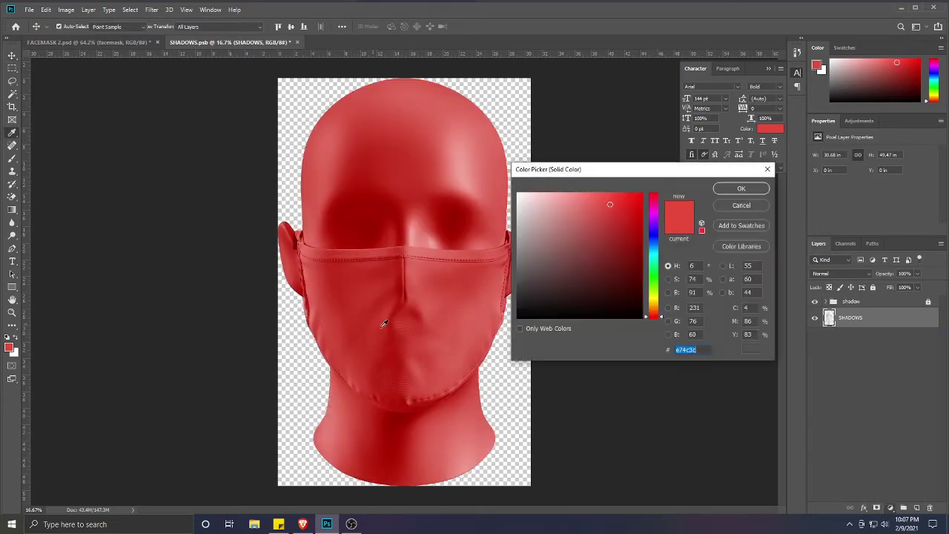
left_click(728, 190)
Make the SHADOWS layer active and set the Pen tool to Path mode
left_click(866, 337)
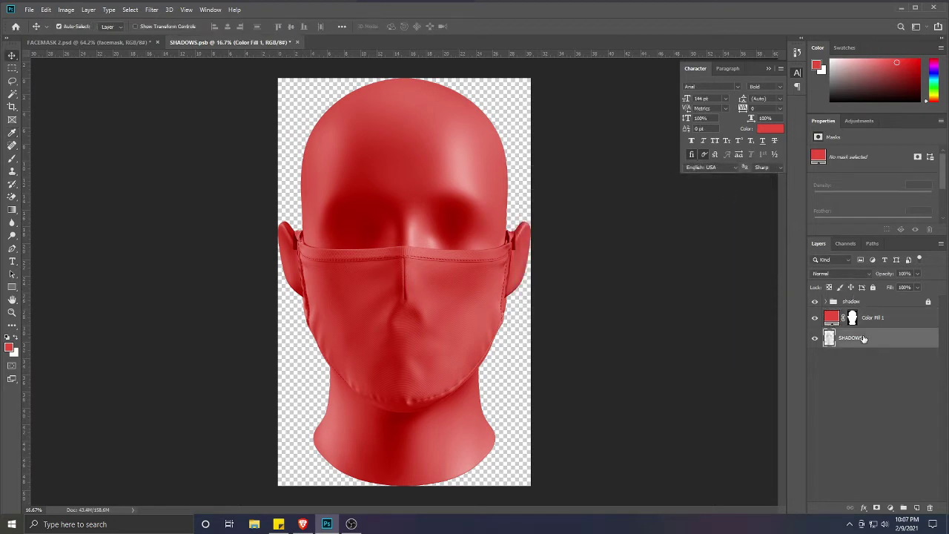
left_click(12, 250)
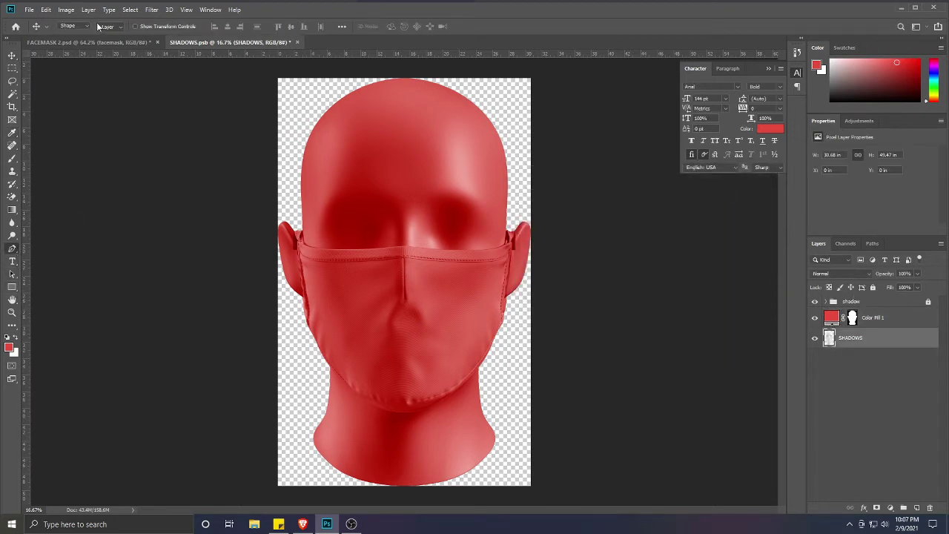
left_click(74, 26)
left_click(74, 39)
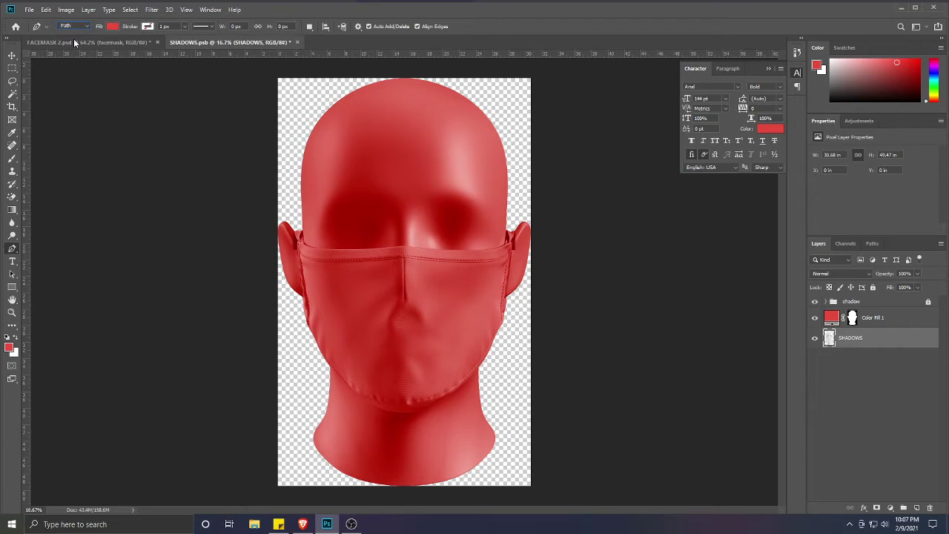
Start a pen path at the left ear loop, tracing its inner edge down onto the mask's upper edge
scroll(322, 280, "up", 3)
scroll(321, 281, "up", 3)
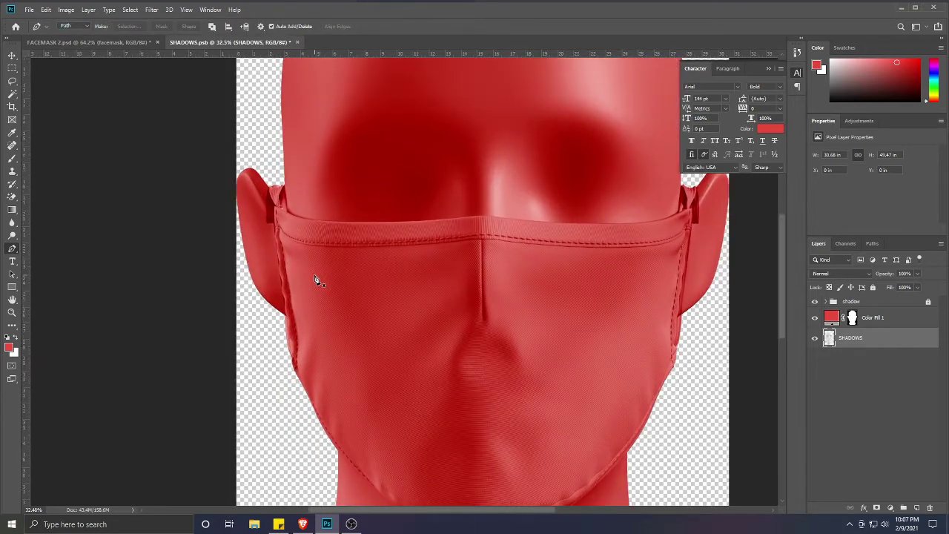
scroll(287, 232, "up", 2)
scroll(287, 231, "up", 1)
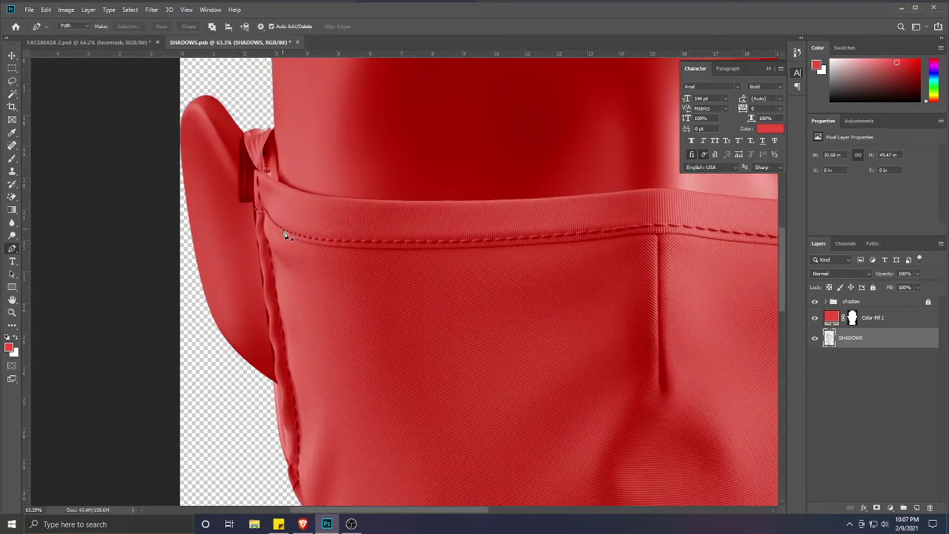
scroll(260, 148, "up", 2)
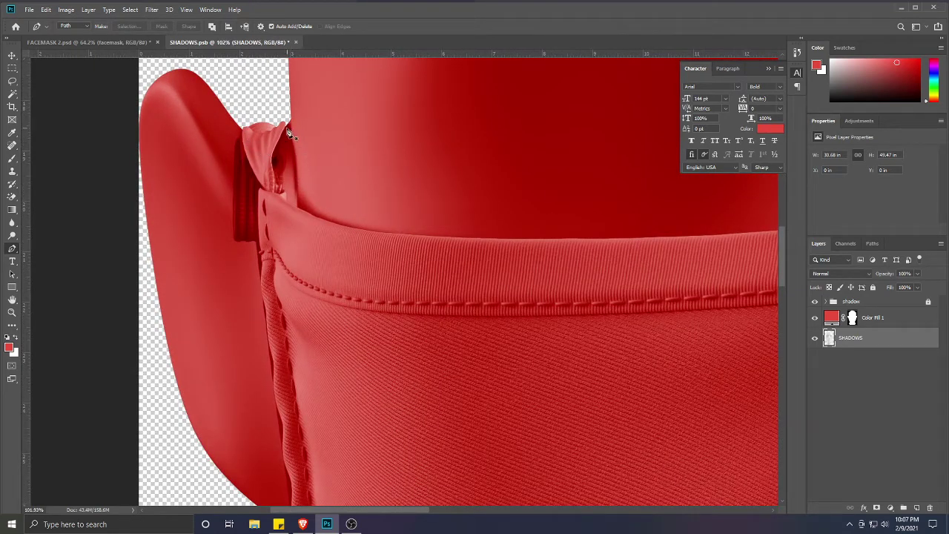
left_click(288, 130)
left_click(287, 126)
left_click(274, 156)
left_click(277, 188)
left_click_drag(285, 203, 308, 212)
left_click(333, 227)
Trace the path along the mask's upper edge from the left end to just past the centre seam
left_click_drag(403, 229, 318, 229)
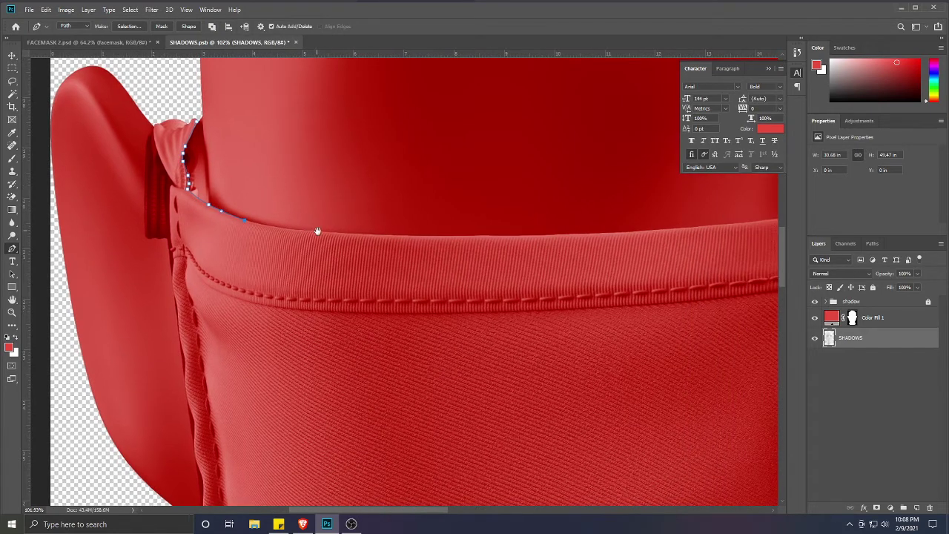
left_click(384, 236)
left_click(480, 237)
left_click_drag(542, 232, 434, 246)
key("ctrl+z")
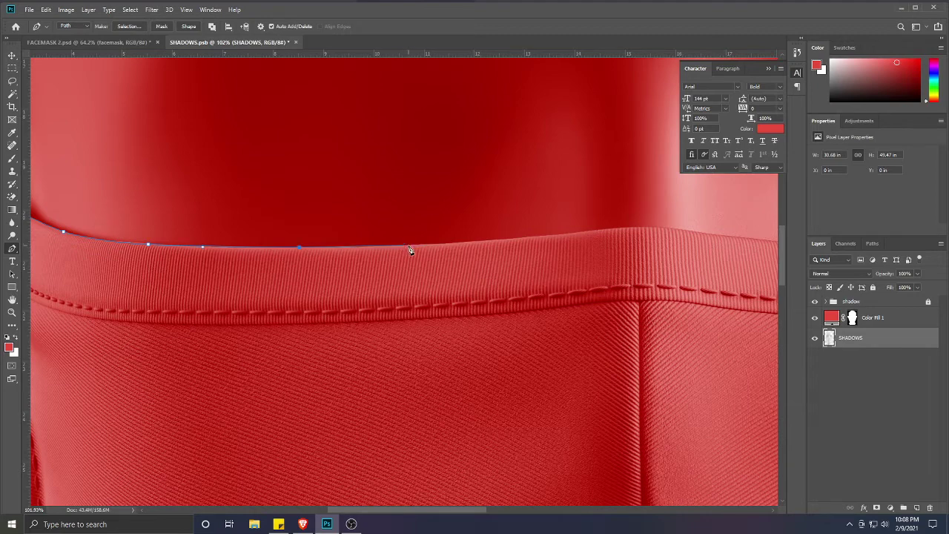
left_click(415, 245)
left_click_drag(531, 238, 563, 237)
left_click_drag(635, 226, 482, 232)
left_click(578, 232)
left_click(522, 238)
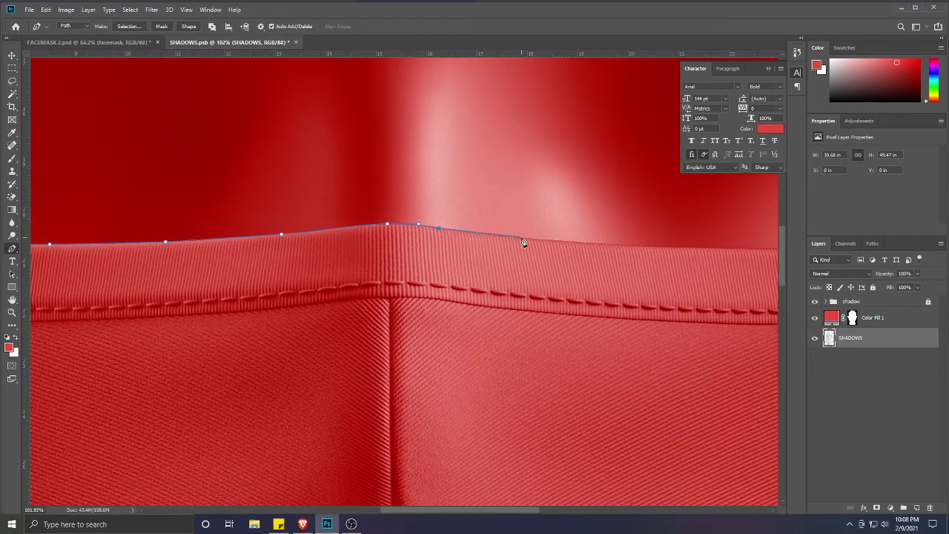
Continue the path along the right half of the mask's upper edge to the right ear loop
left_click_drag(558, 243, 430, 236)
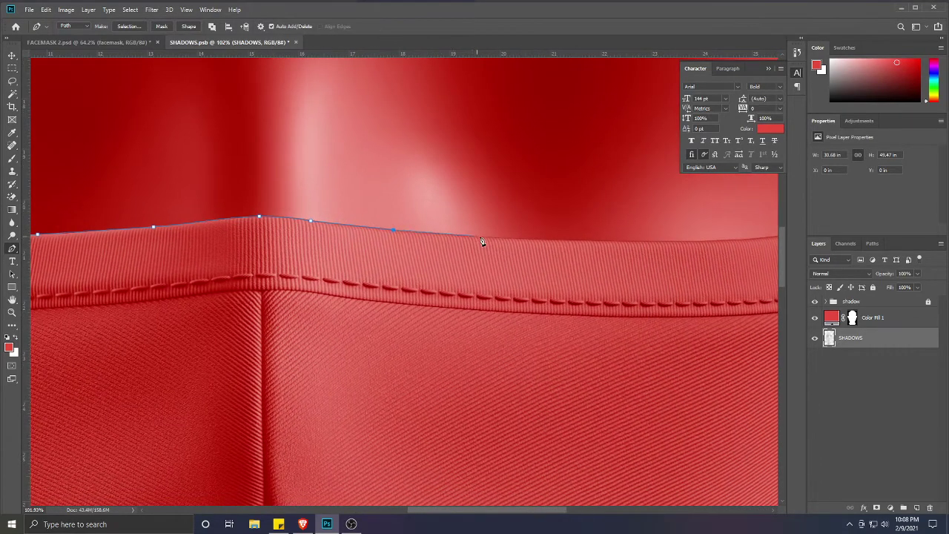
left_click(540, 243)
left_click_drag(540, 245, 322, 250)
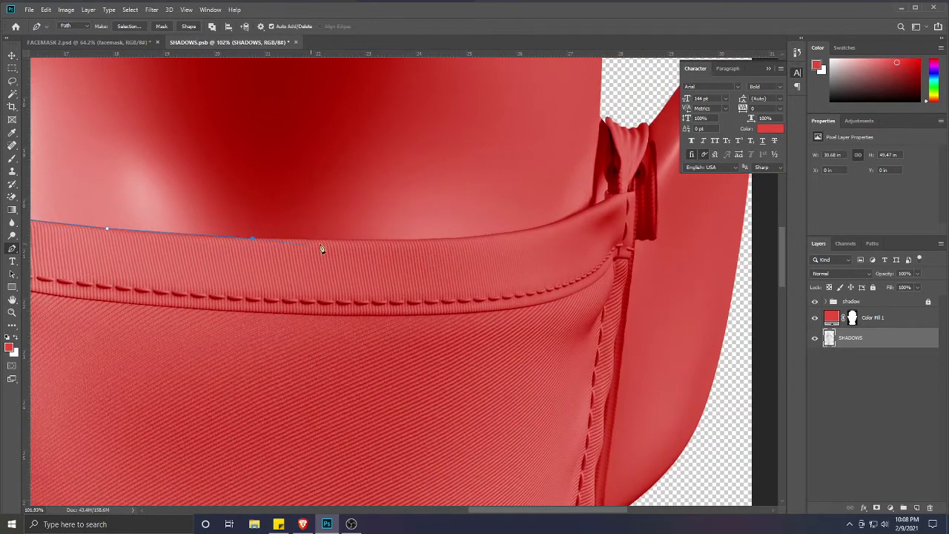
left_click(388, 240)
left_click(497, 239)
left_click_drag(506, 233, 522, 228)
left_click(497, 234, "alt")
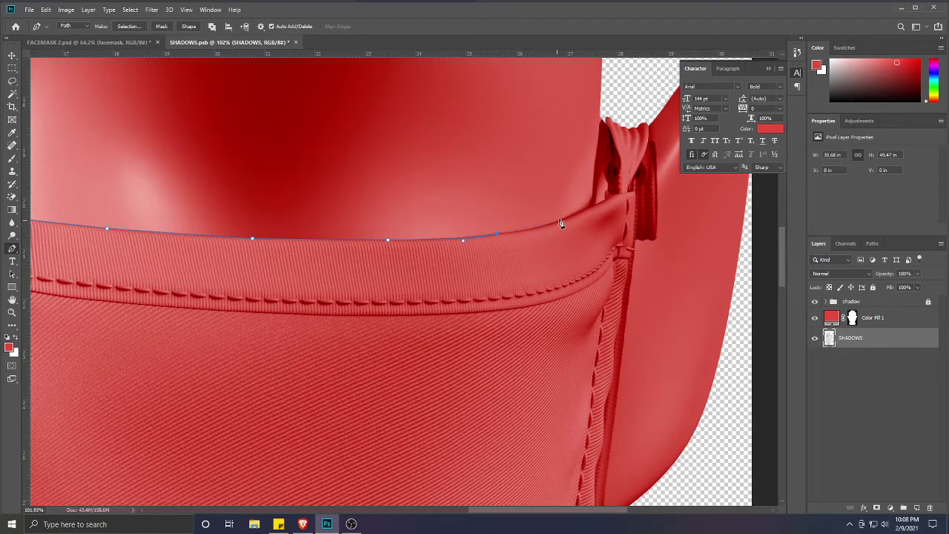
left_click(595, 205)
key("space")
Trace the path up the inner edge of the right ear loop, over its top and down its outer edge
left_click_drag(585, 177, 511, 216)
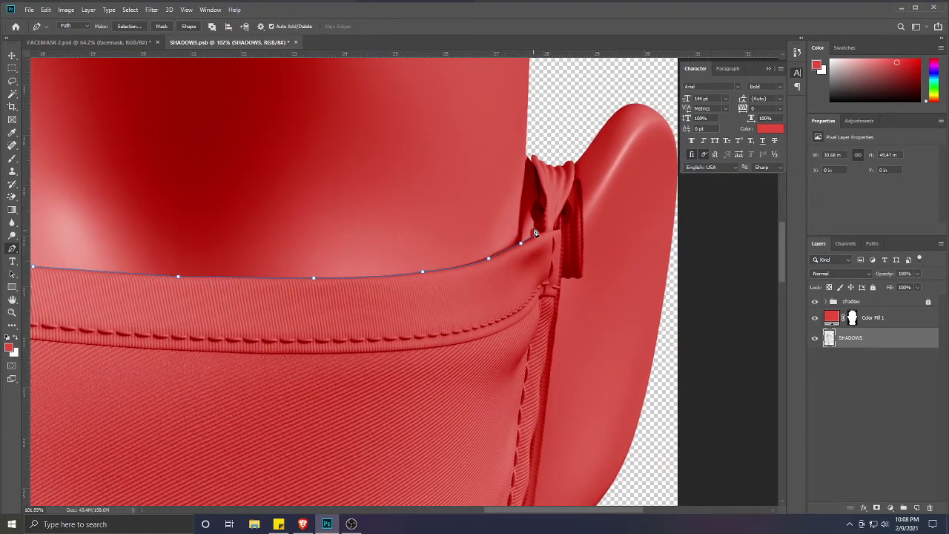
left_click(535, 221)
left_click(531, 212)
left_click(531, 196)
left_click(537, 175)
left_click(534, 163)
left_click(530, 150)
left_click_drag(561, 146, 567, 149)
left_click_drag(565, 204, 553, 229)
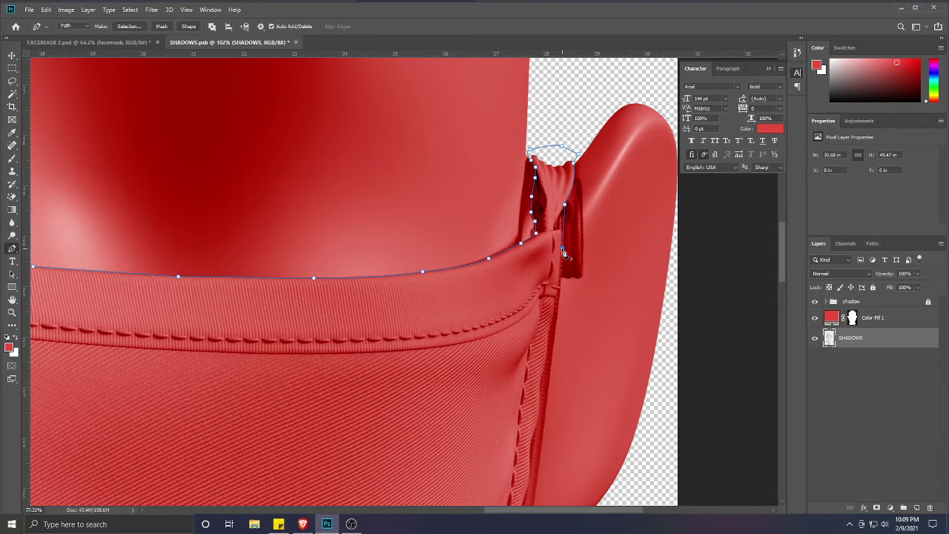
Extend the path down the mask's right side edge to where the mask meets the neck
scroll(564, 253, "down", 5)
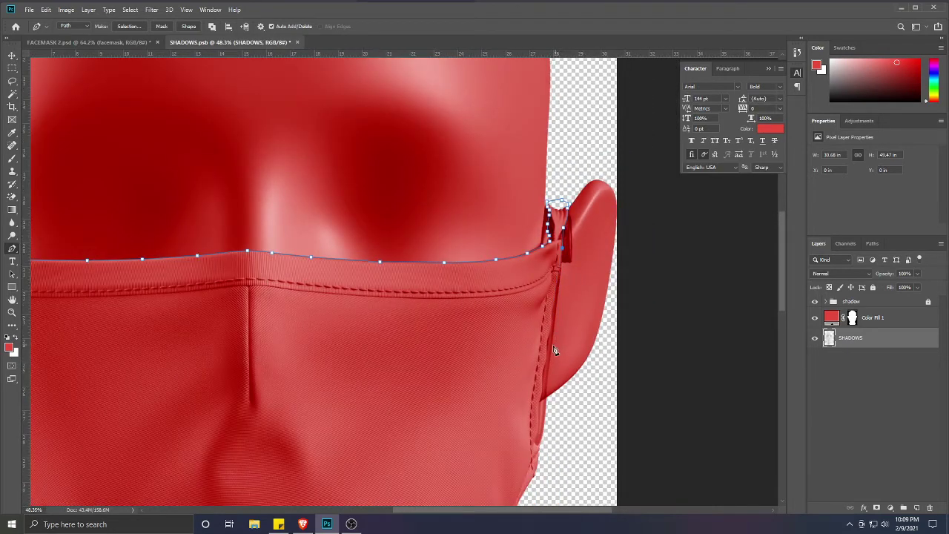
left_click(550, 347)
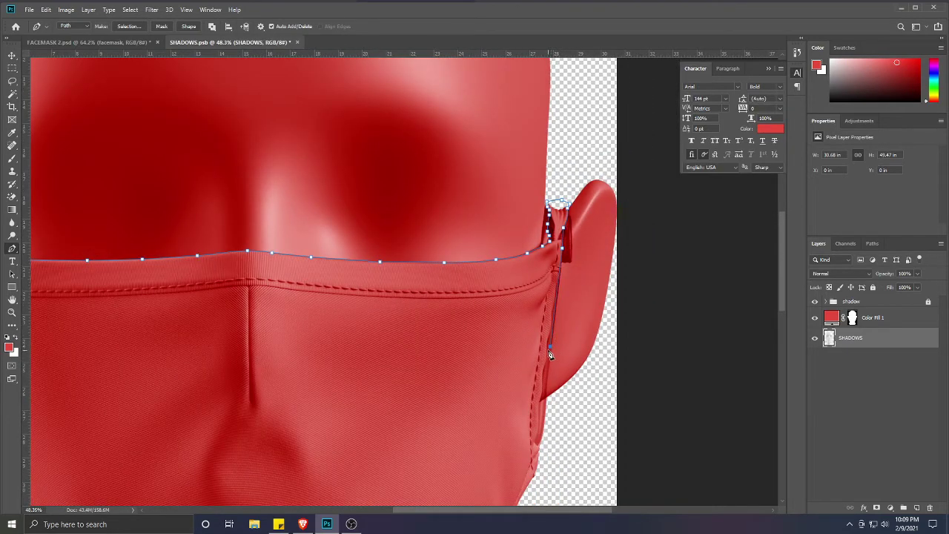
left_click(545, 422)
scroll(542, 445, "down", 5)
left_click_drag(522, 378, 497, 377)
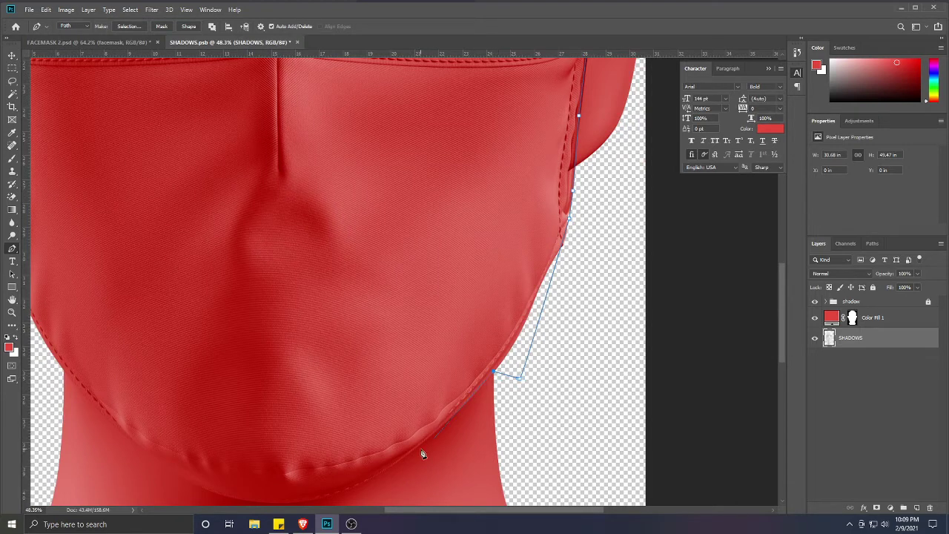
Curve the path along the mask's bottom edge under the chin to the lower left
left_click_drag(415, 449, 377, 477)
left_click_drag(342, 496, 517, 338)
left_click_drag(395, 337, 335, 315)
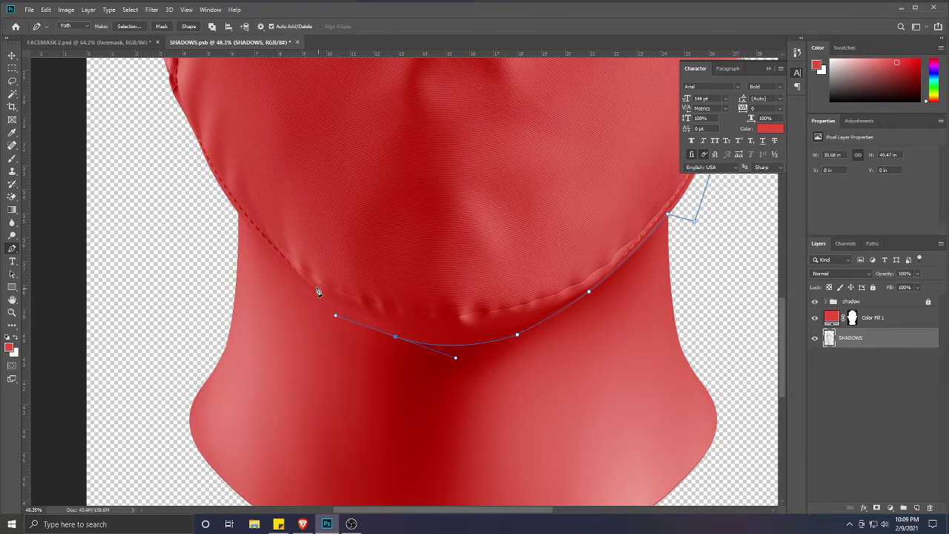
left_click(295, 274)
Carry the path up outside the mask's lower left edge to the point where the left ear meets the mask
left_click_drag(213, 207, 360, 317)
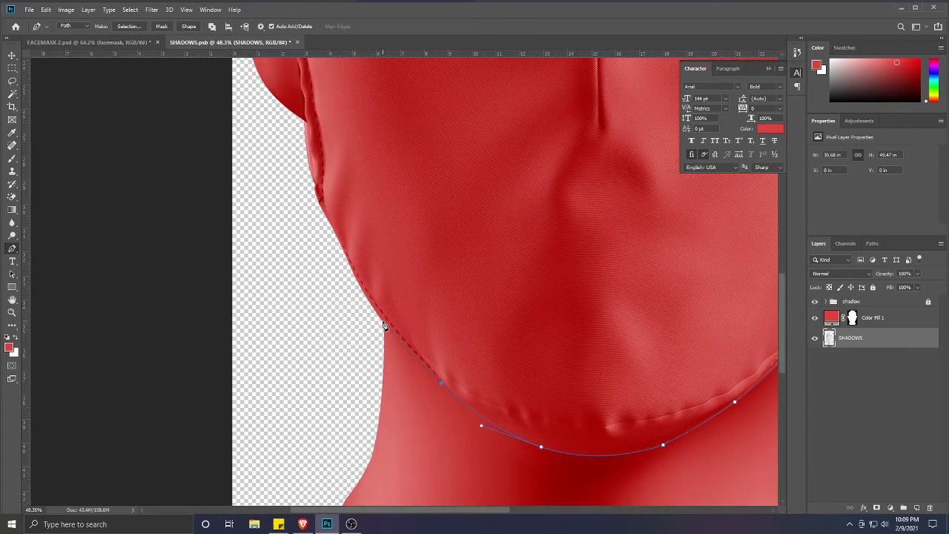
left_click(383, 322)
left_click(279, 205)
left_click_drag(292, 140, 302, 259)
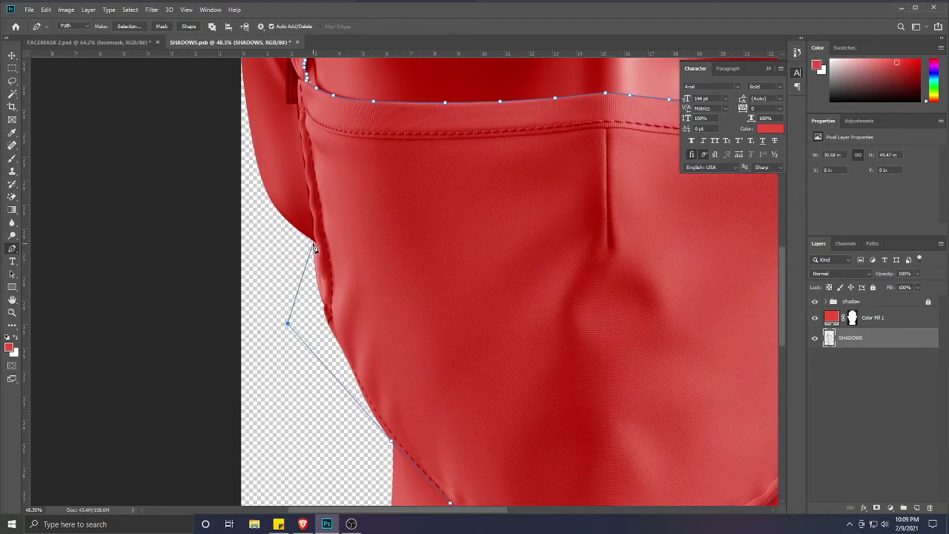
left_click(315, 239)
Extend the path up the mask's left side edge to just below the stitching near the ear loop
scroll(313, 230, "up", 3)
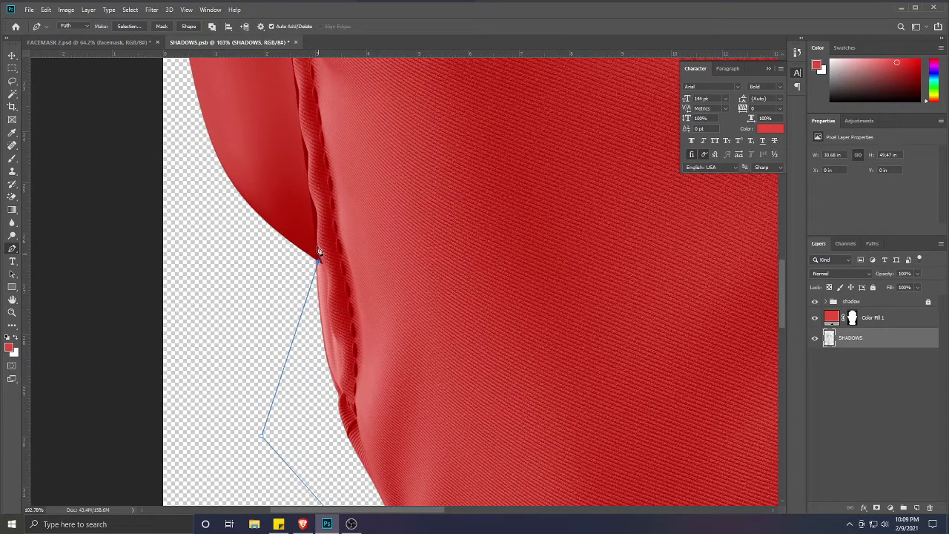
left_click_drag(318, 214, 321, 205)
left_click(319, 212)
left_click_drag(310, 155, 322, 284)
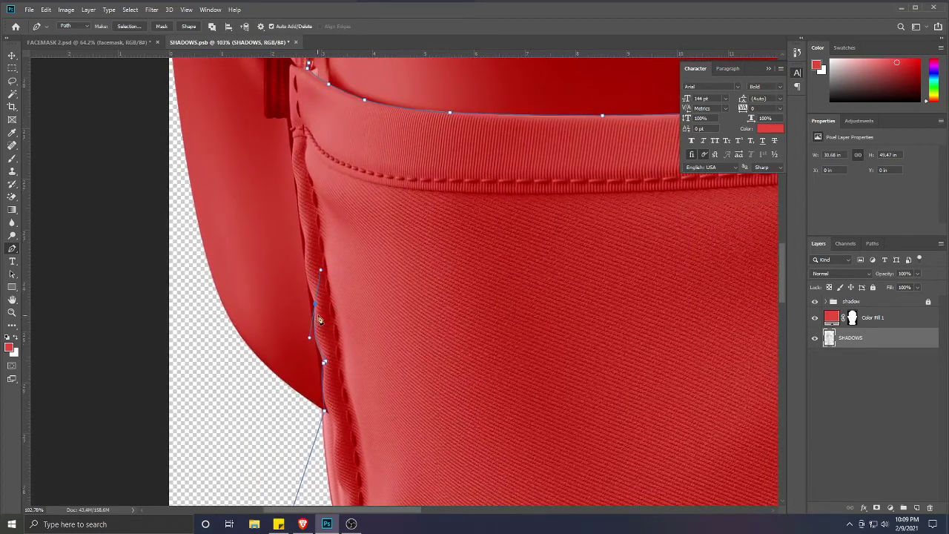
left_click(316, 300)
left_click_drag(309, 247, 300, 181)
scroll(299, 199, "up", 5)
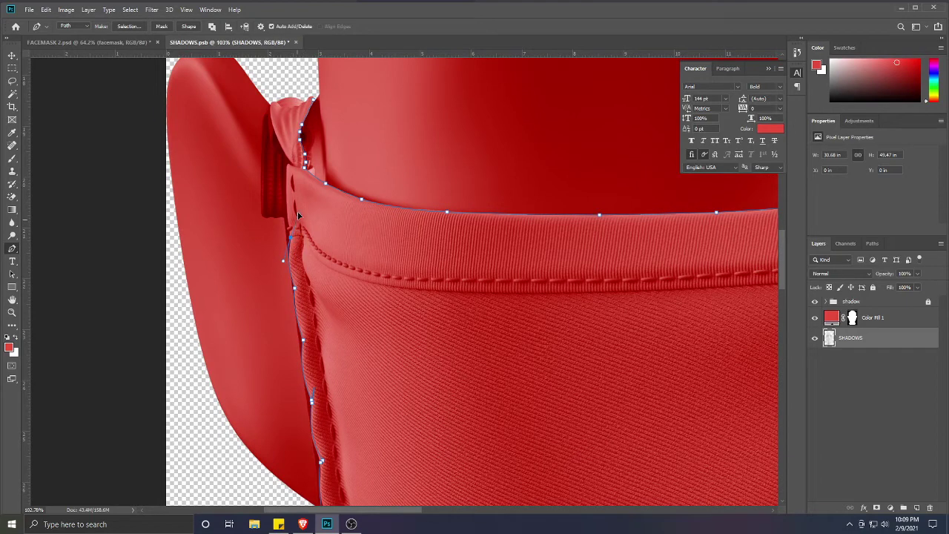
Carry the path around the outer edge and top of the left ear loop, and convert the path to a selection
left_click_drag(284, 263, 291, 236)
left_click_drag(286, 181, 282, 144)
left_click(271, 111)
left_click(272, 102)
left_click_drag(281, 87, 311, 88)
key("ctrl+Return")
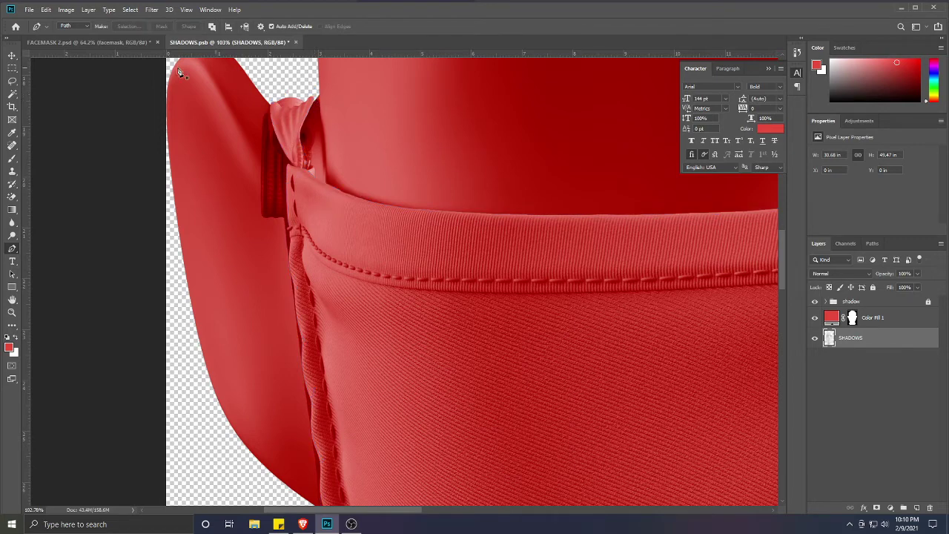
Subtract the transparent areas outside the head and above both ear loops from the mask selection with the Magic Wand
left_click(12, 94)
left_click(308, 90, "alt")
scroll(285, 126, "down", 5, "alt")
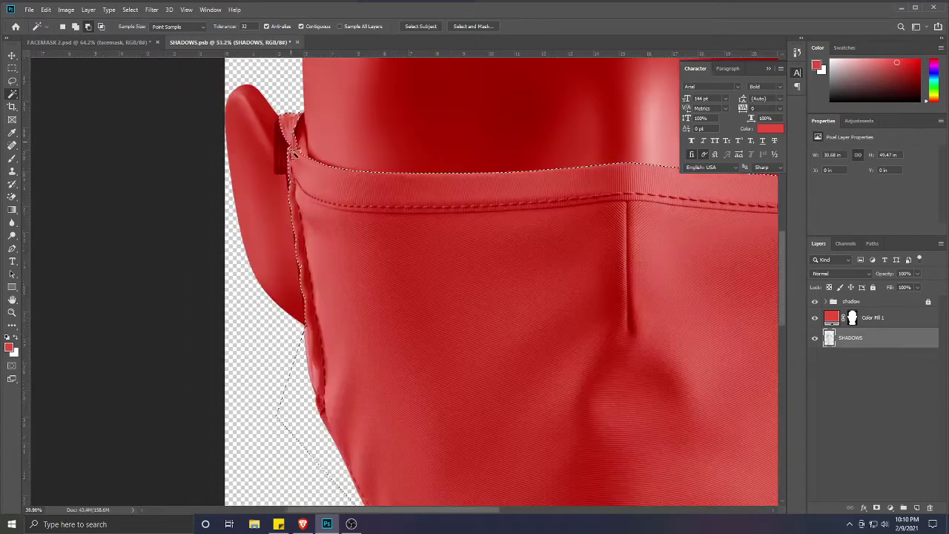
left_click_drag(489, 404, 210, 299)
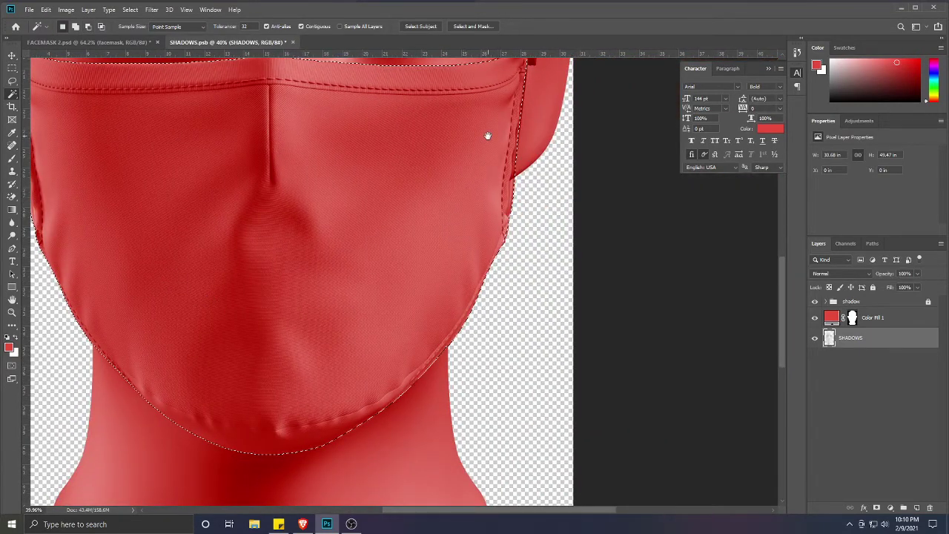
left_click_drag(487, 138, 457, 286)
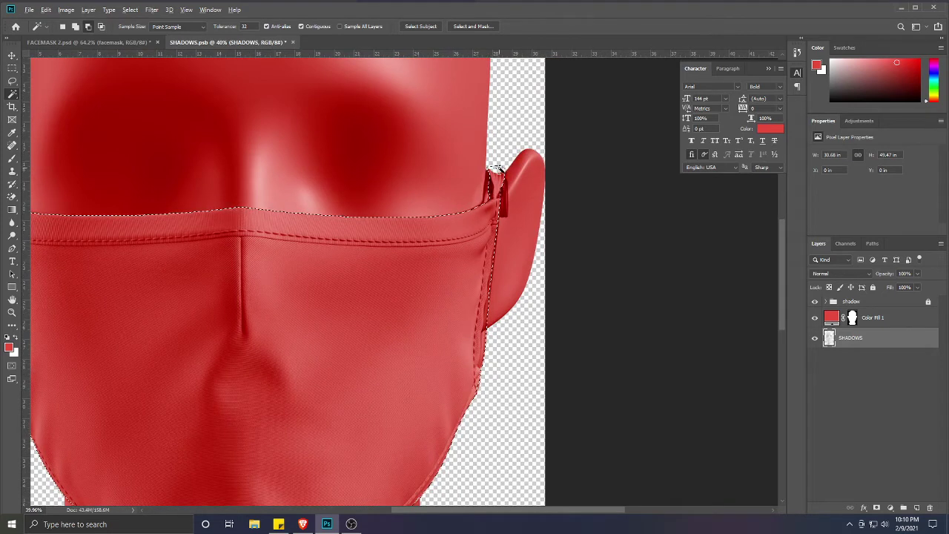
left_click(496, 167, "alt")
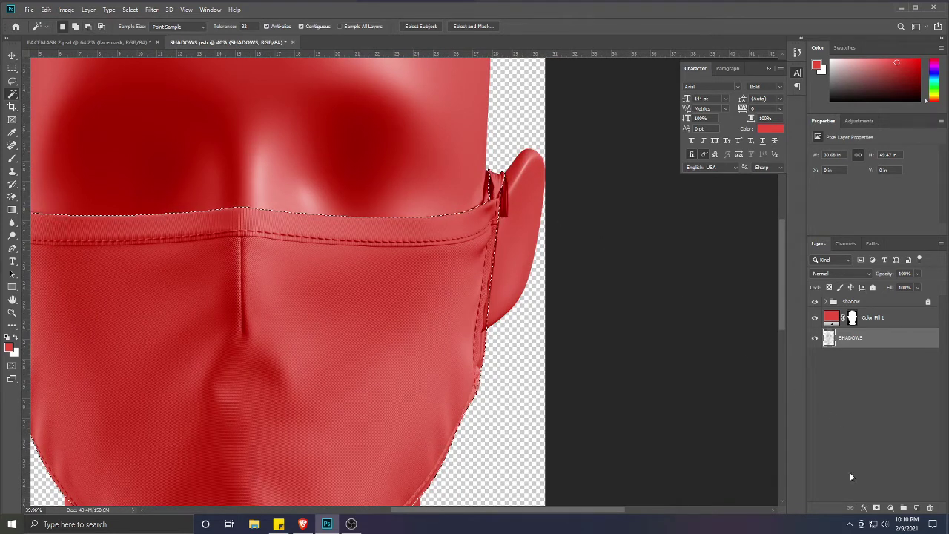
Add a black (000000) Solid Color fill layer for the selected mask and place it above Color Fill 1
left_click(890, 508)
left_click(894, 332)
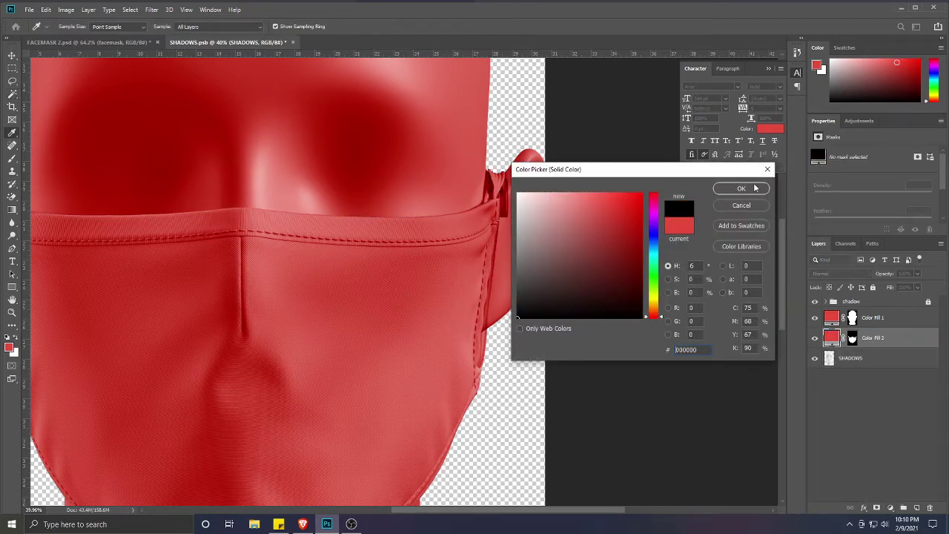
left_click(741, 188)
left_click_drag(900, 343, 890, 317)
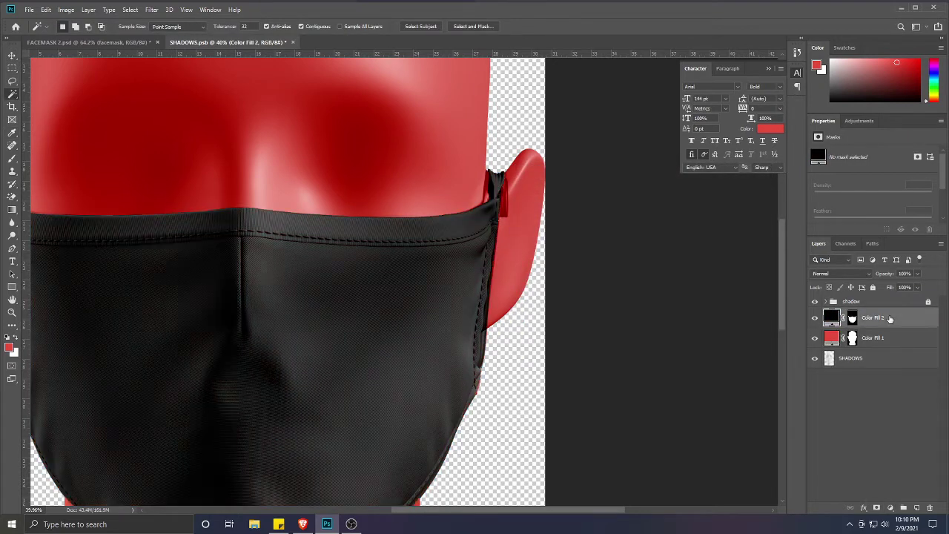
Examine the black mask across the whole head, checking its edges at the ears, cheeks and neck
left_click(12, 56)
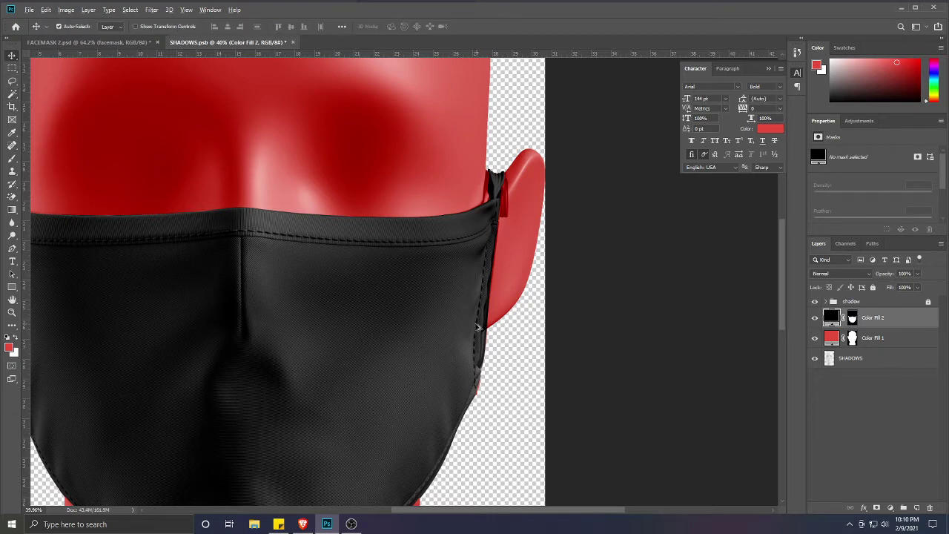
key("ctrl+0")
left_click_drag(407, 326, 523, 252)
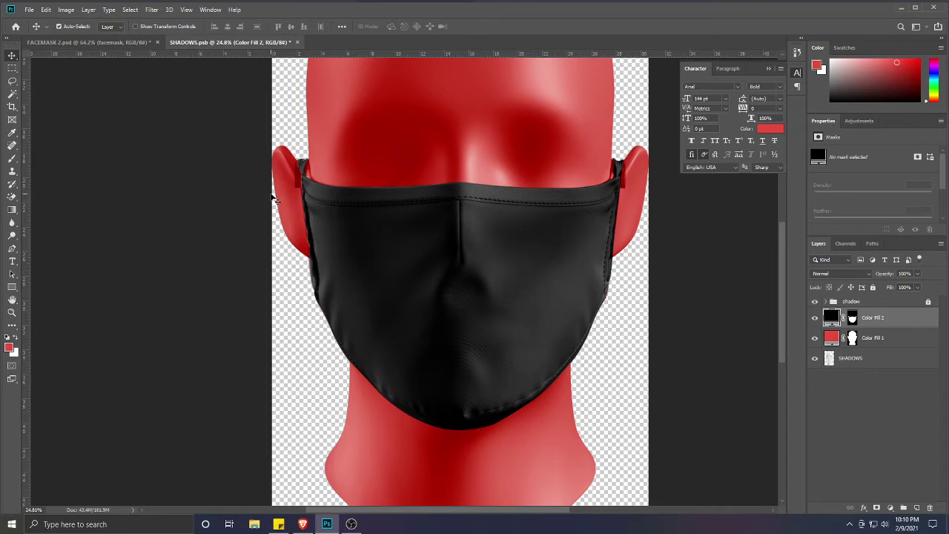
scroll(354, 265, "up", 2)
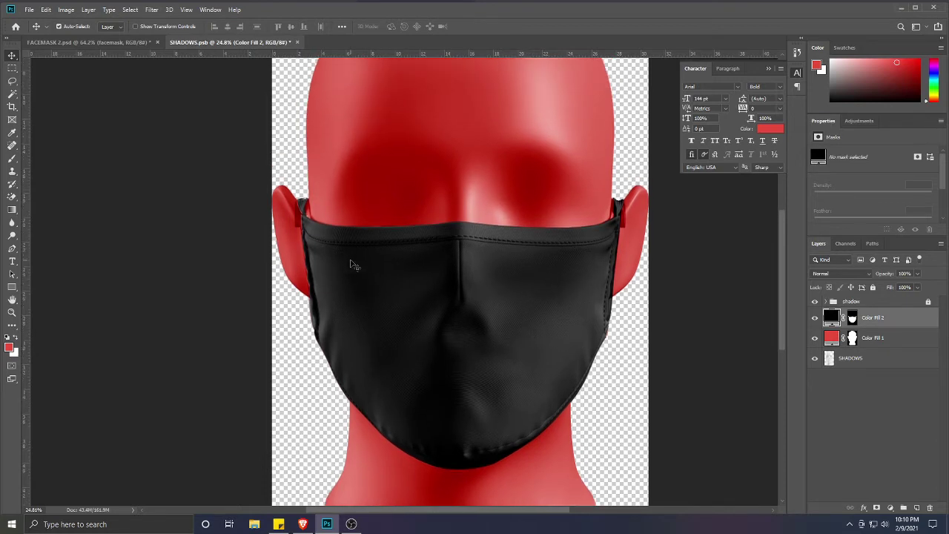
scroll(423, 319, "down", 2)
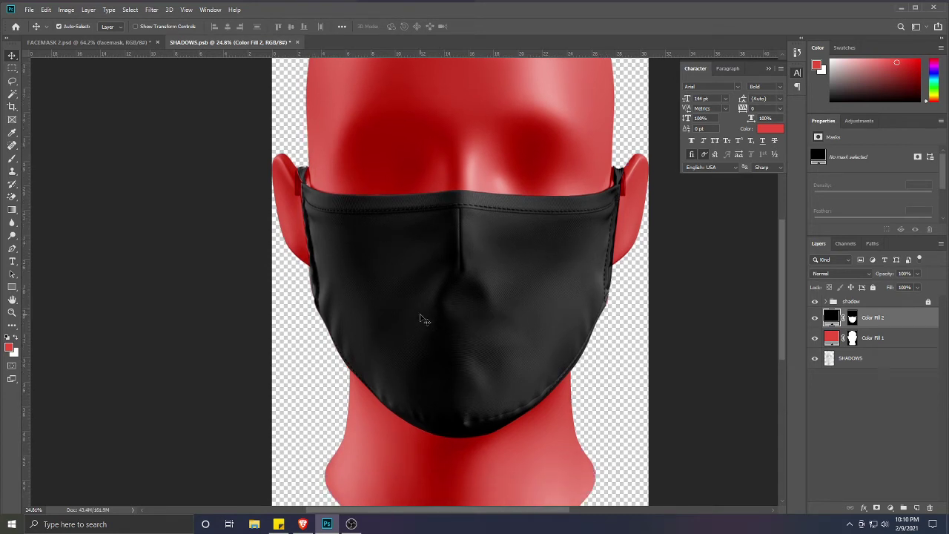
scroll(423, 319, "down", 4)
scroll(423, 319, "up", 4)
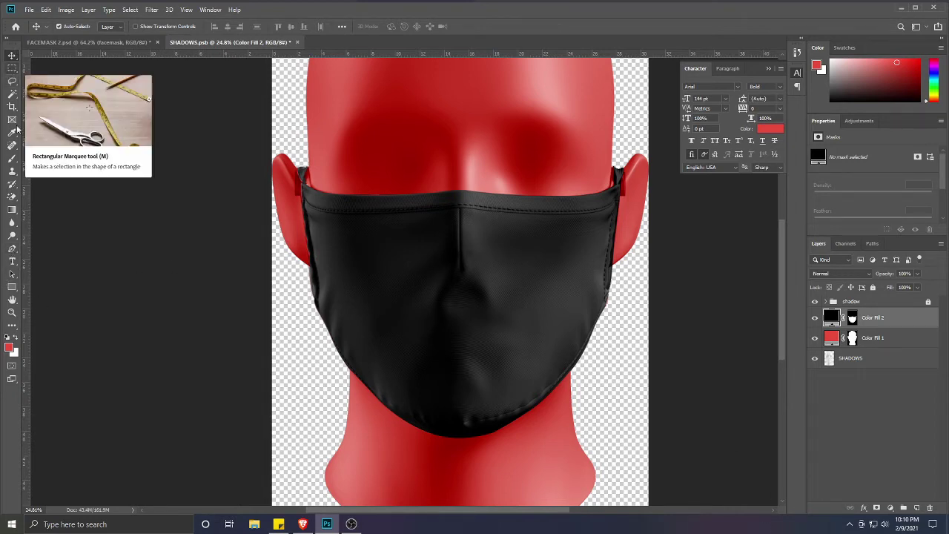
Trace a new path along the left ear loop's base, up its inner edge, over the top and down the outer edge
left_click(11, 250)
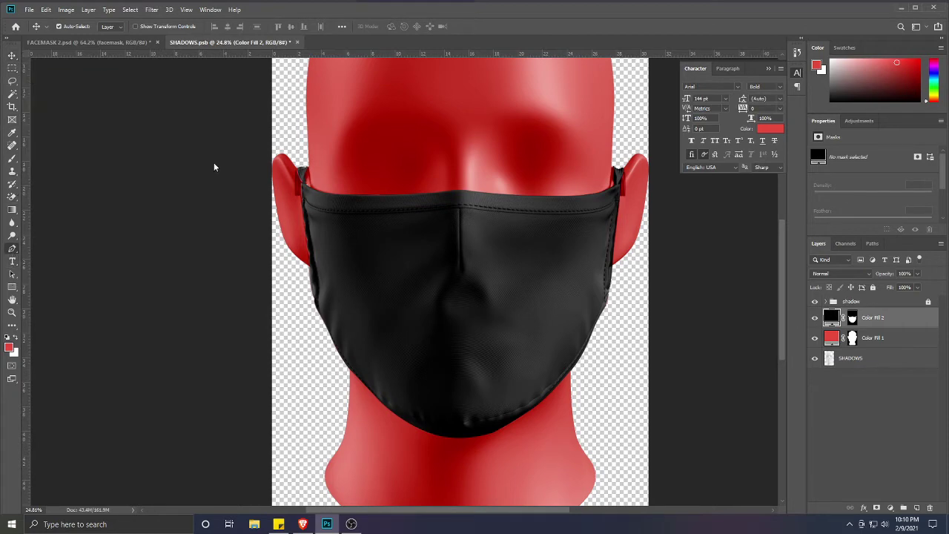
scroll(303, 178, "up", 5)
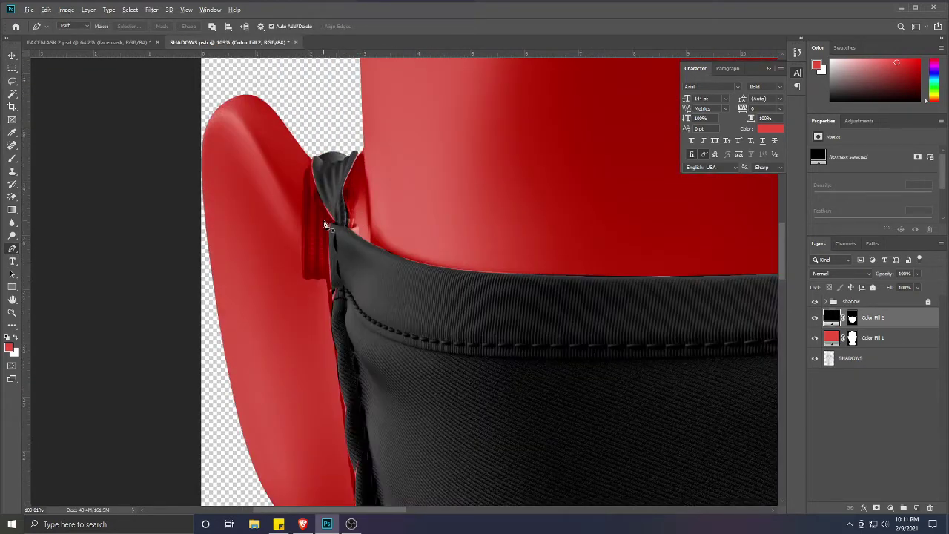
scroll(338, 232, "up", 3)
left_click(334, 223)
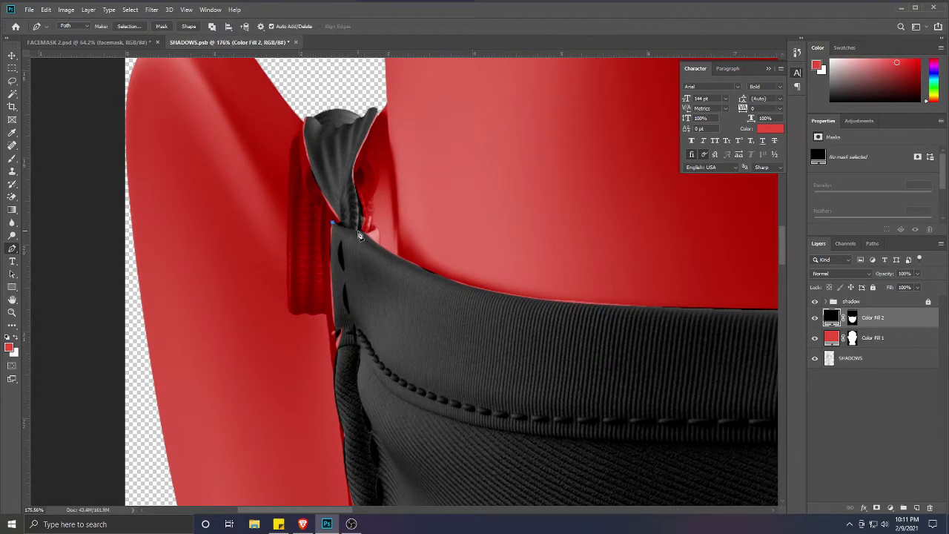
left_click_drag(353, 232, 372, 236)
left_click(363, 231)
left_click(362, 232, "alt")
left_click(363, 215)
left_click_drag(317, 97, 305, 124)
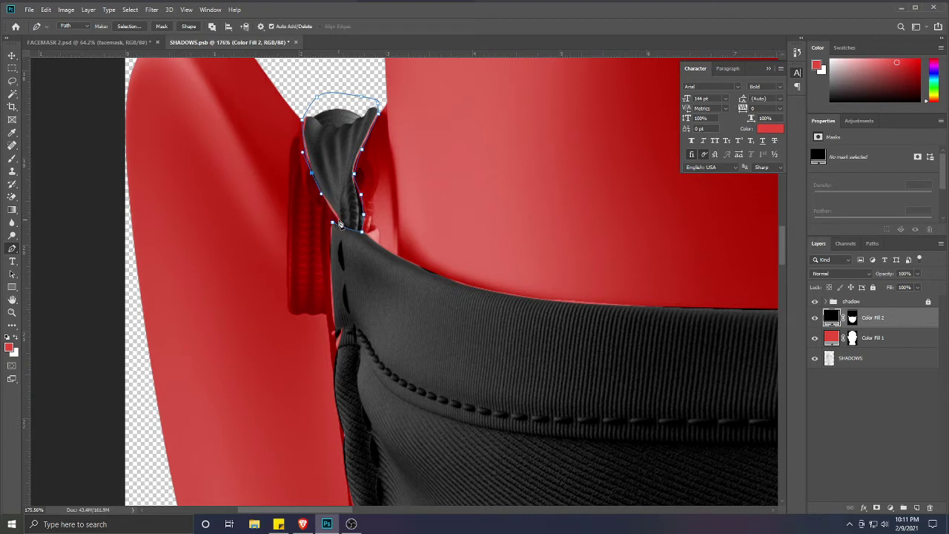
Close the left loop path, convert it to a selection, and subtract the transparent area using the SHADOWS layer
left_click(335, 224)
key("ctrl+Return")
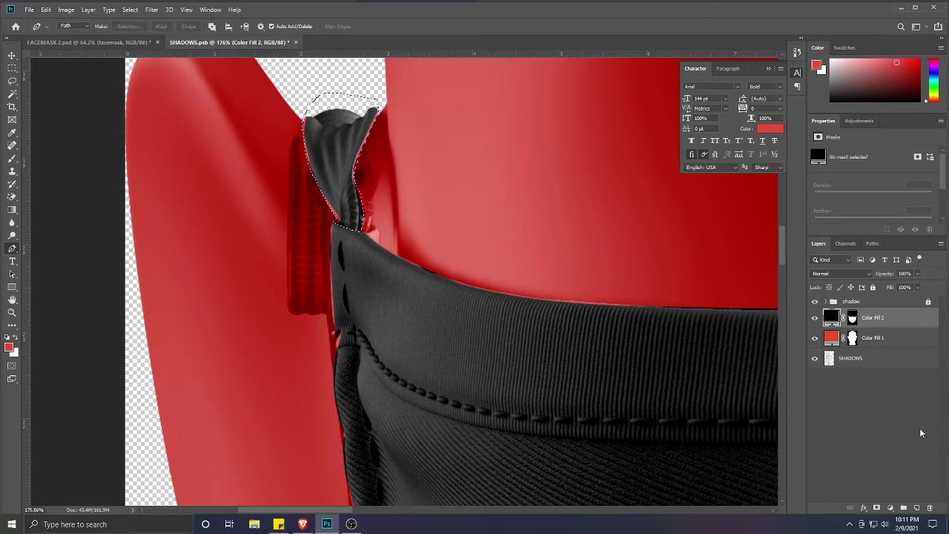
left_click(851, 358)
key("w")
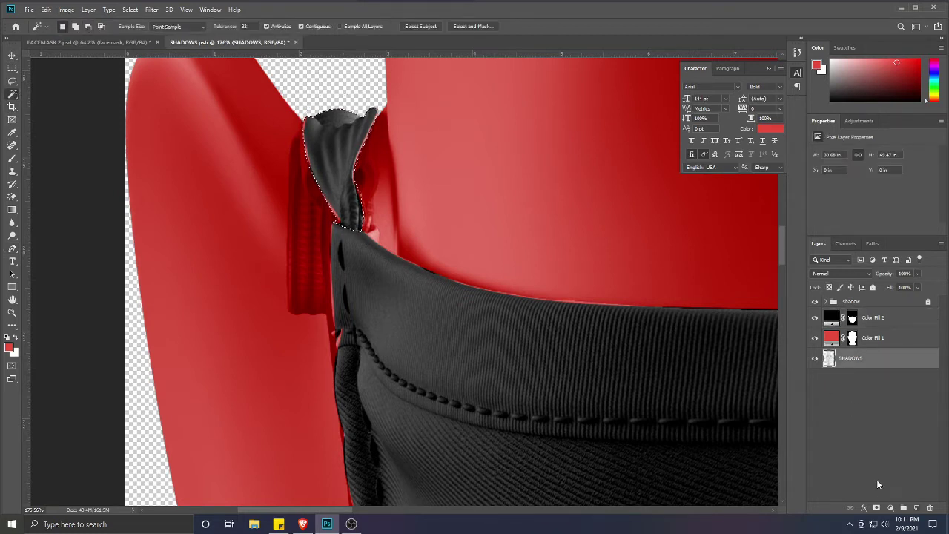
Add a bright turquoise Solid Color fill layer for the selected left ear loop and move it above Color Fill 2
left_click(890, 509)
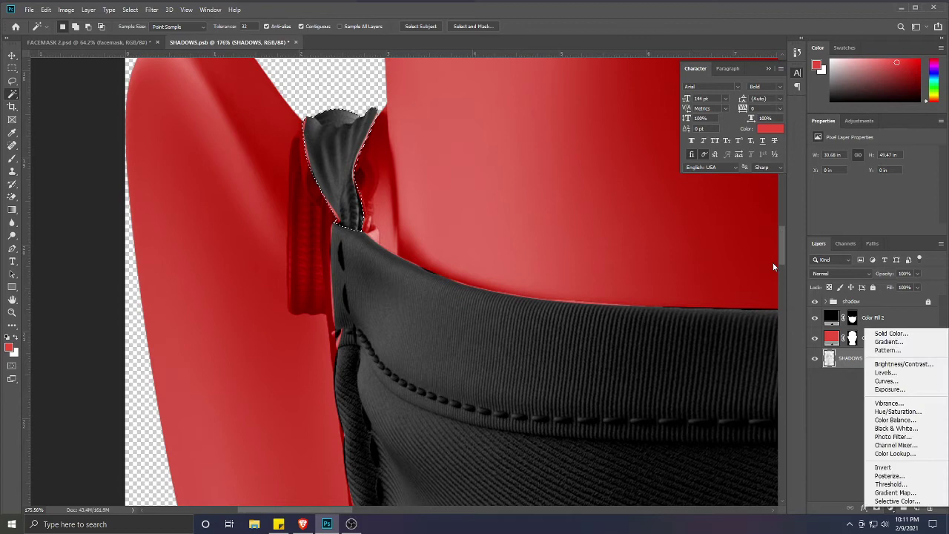
left_click(888, 334)
left_click(655, 259)
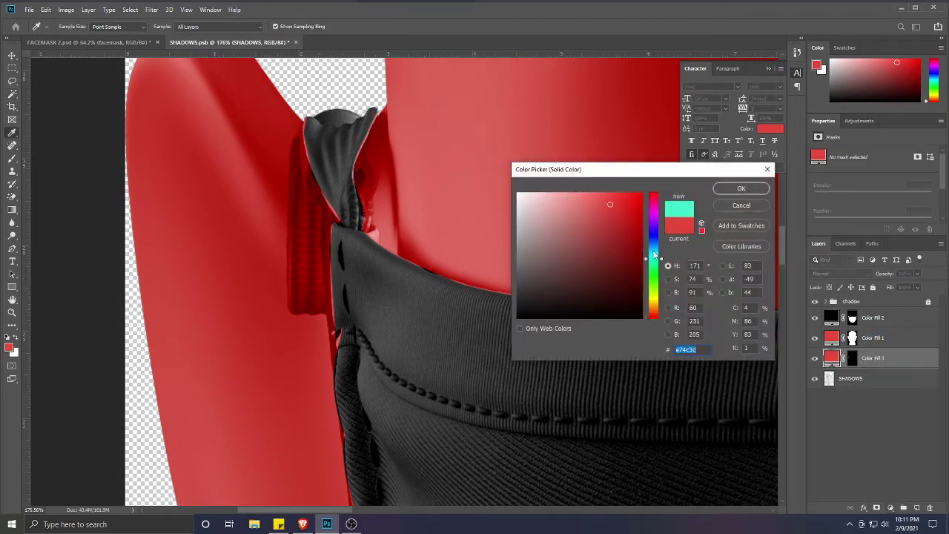
left_click(641, 193)
left_click(740, 189)
key("ctrl+]")
key("ctrl+]")
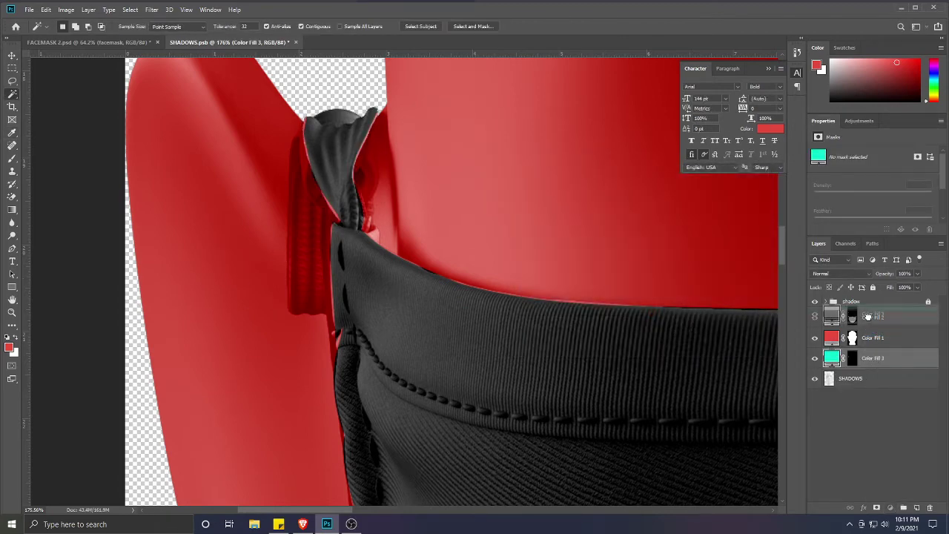
scroll(260, 265, "down", 10)
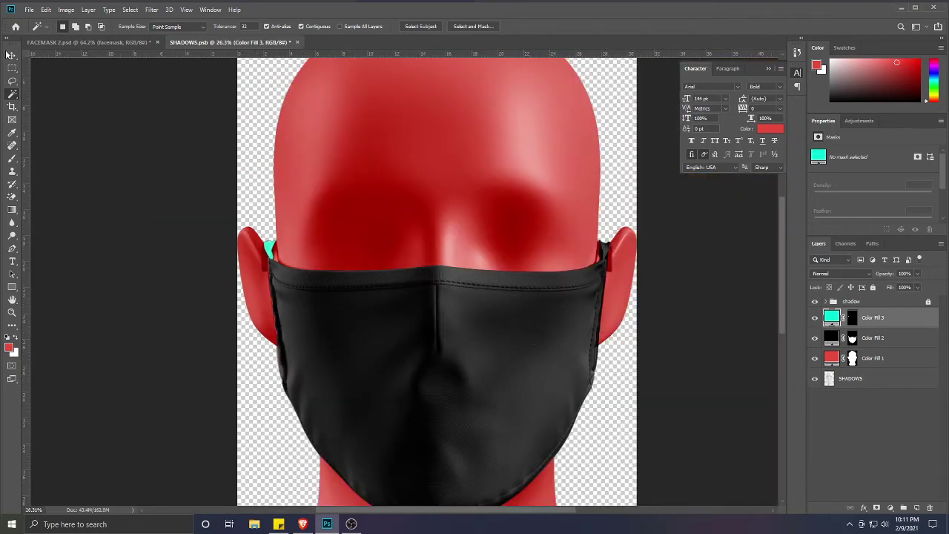
Target Color Fill 3's mask and trace a path from the right ear loop's base up its inner edge
left_click(10, 55)
scroll(645, 253, "up", 5)
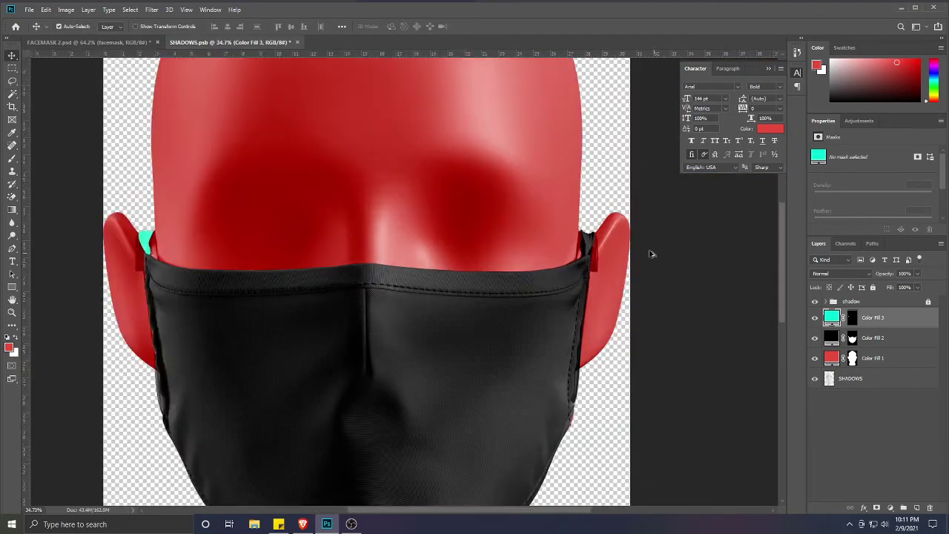
key("alt+[")
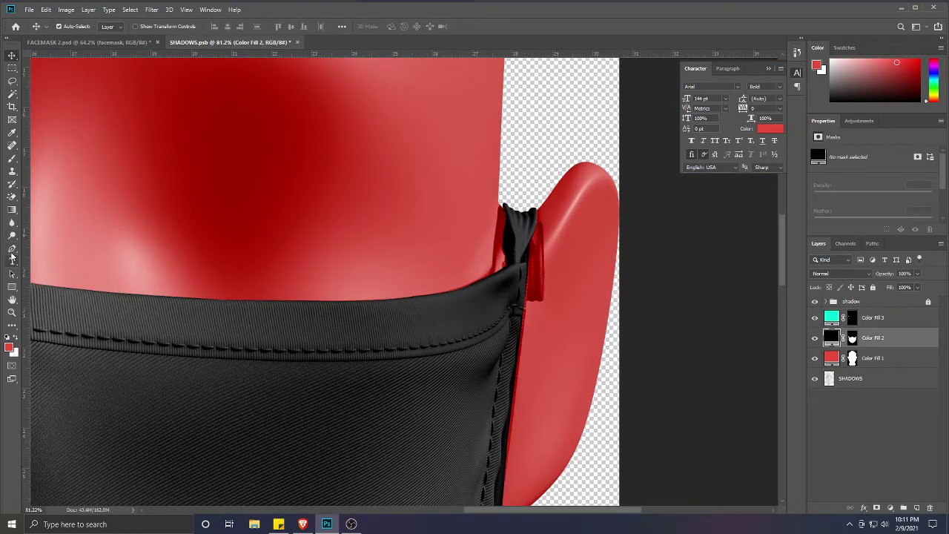
left_click(12, 248)
left_click(852, 317)
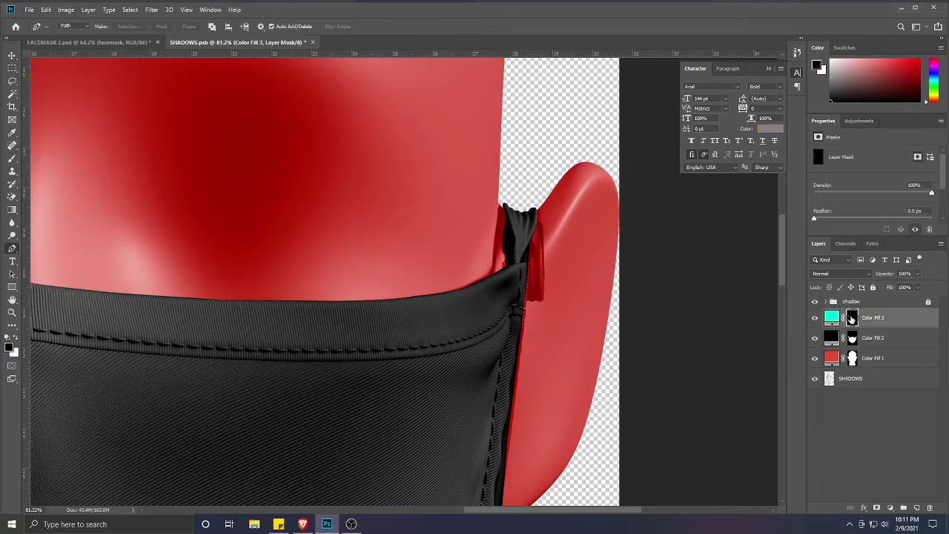
scroll(545, 234, "up", 3)
scroll(463, 292, "up", 2)
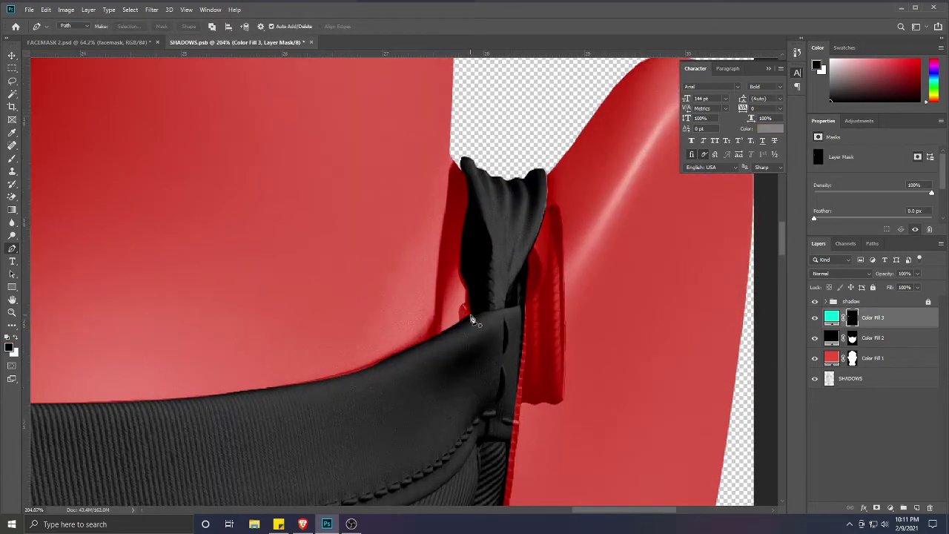
left_click(470, 315)
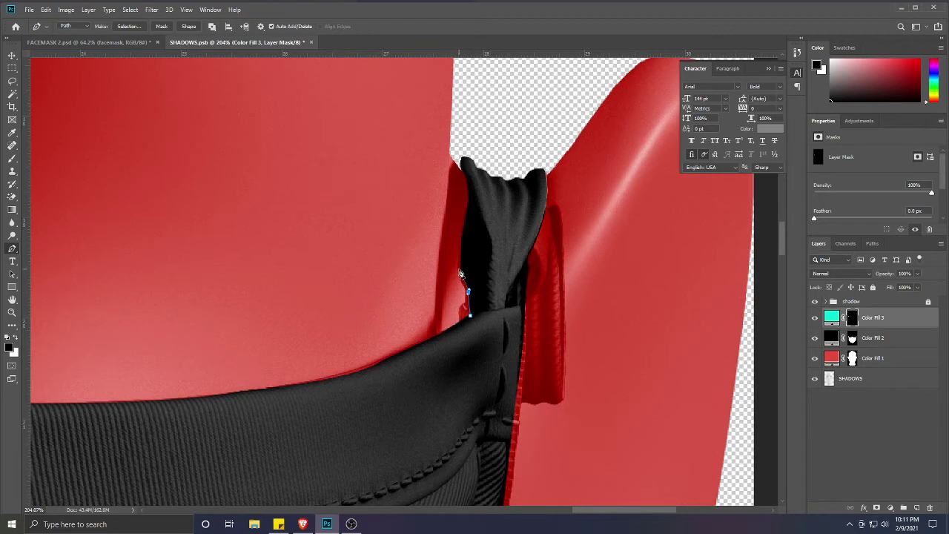
left_click(460, 269)
left_click_drag(469, 203, 471, 193)
Carry the path over the right loop's top and down its outer edge, close it at the base, and convert it to a selection
left_click(460, 152)
left_click_drag(487, 137, 547, 164)
left_click(548, 173)
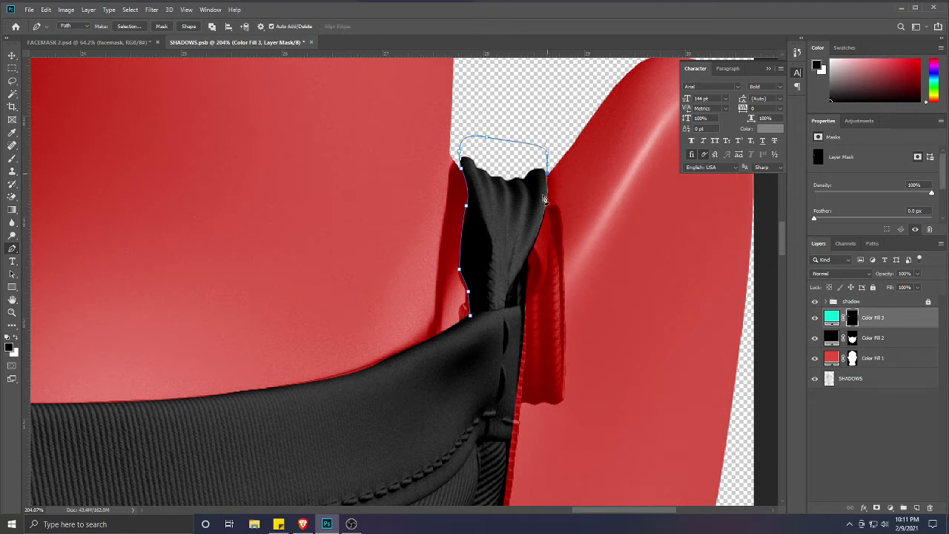
left_click(528, 265)
left_click(513, 309)
left_click(471, 318)
key("ctrl+Return")
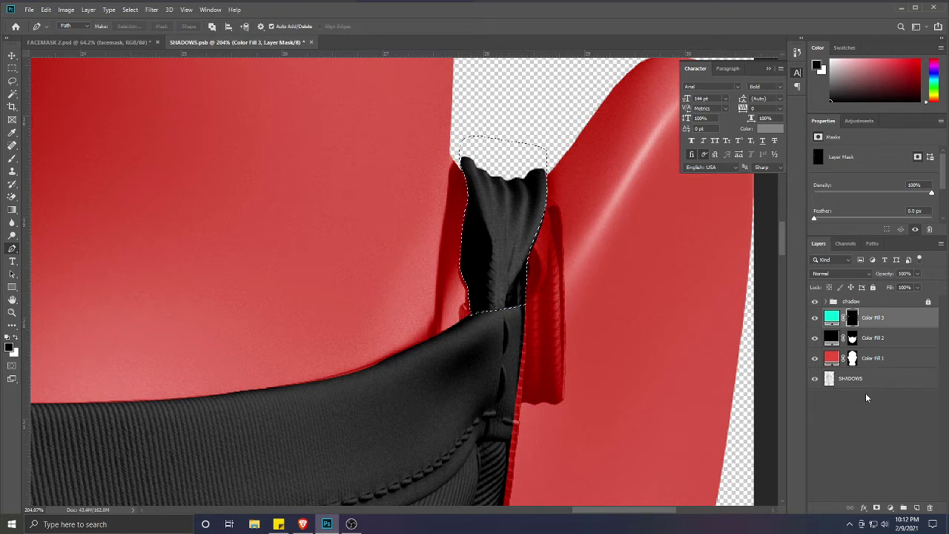
Subtract the transparent area above the right loop using the SHADOWS layer, and fill the selection with white on Color Fill 3's mask
left_click(851, 379)
left_click(12, 94)
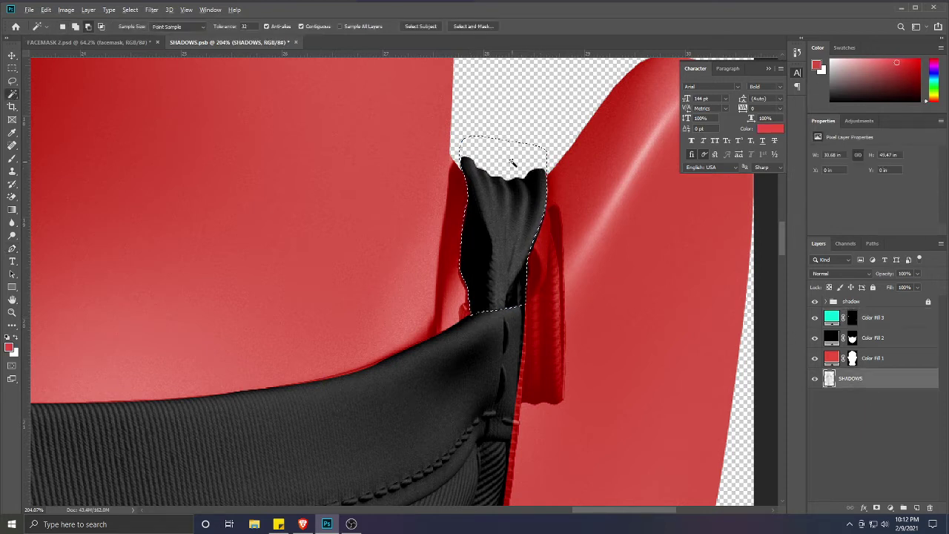
left_click(509, 158, "alt")
left_click(852, 317)
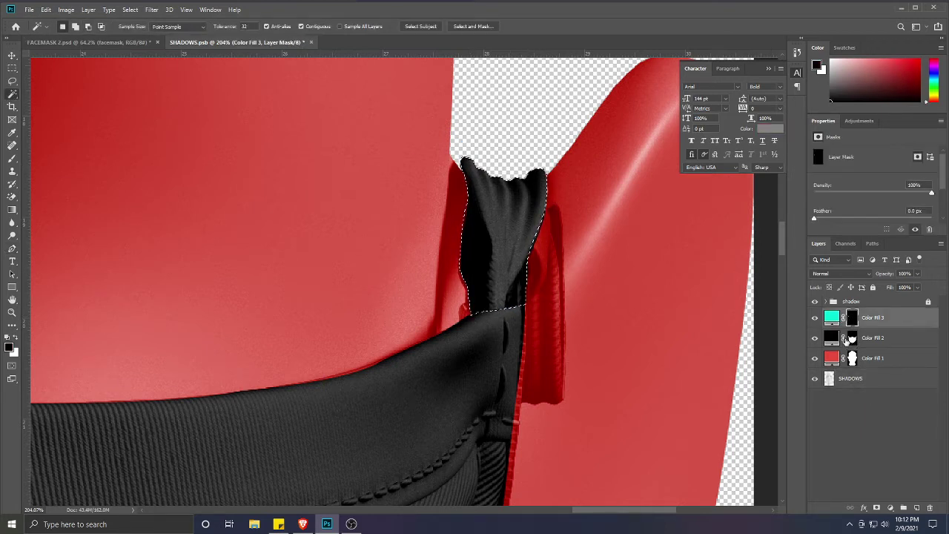
key("ctrl+BackSpace")
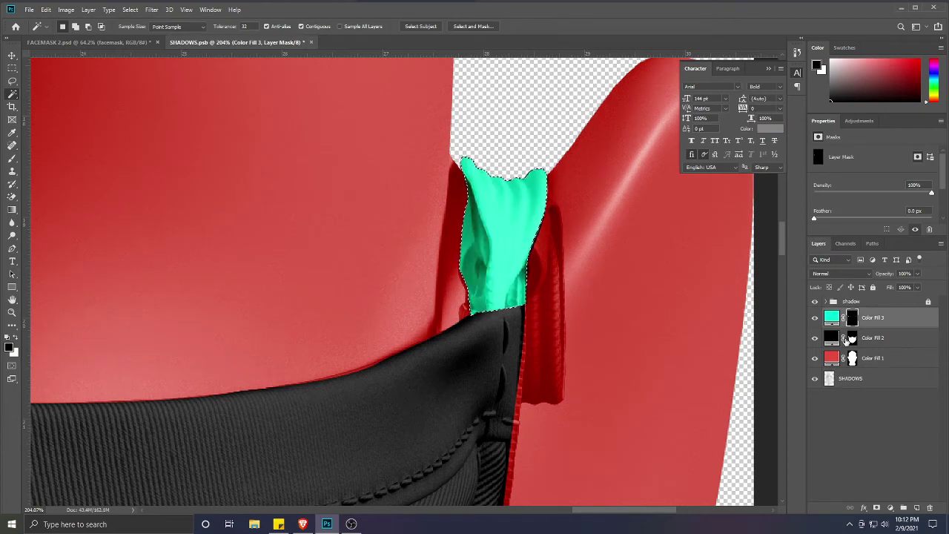
Deselect the loop area and change the ear loops' Color Fill 3 to white (ffffff)
key("ctrl+d")
scroll(382, 115, "down", 3)
scroll(460, 221, "down", 6)
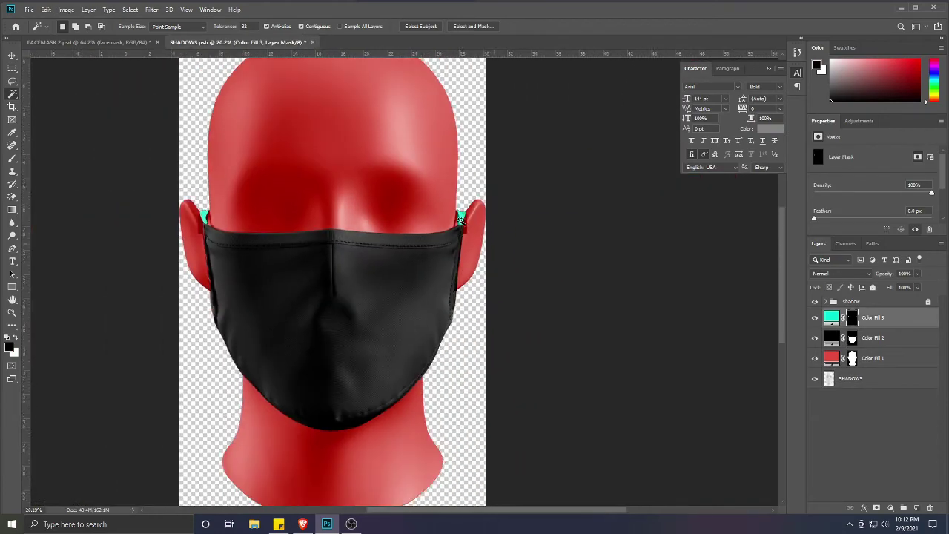
key("v")
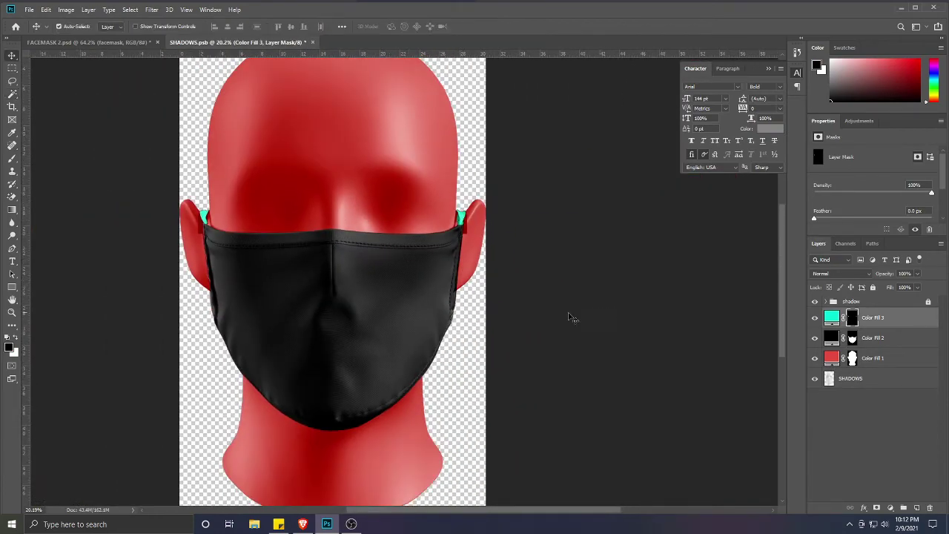
left_click(344, 328)
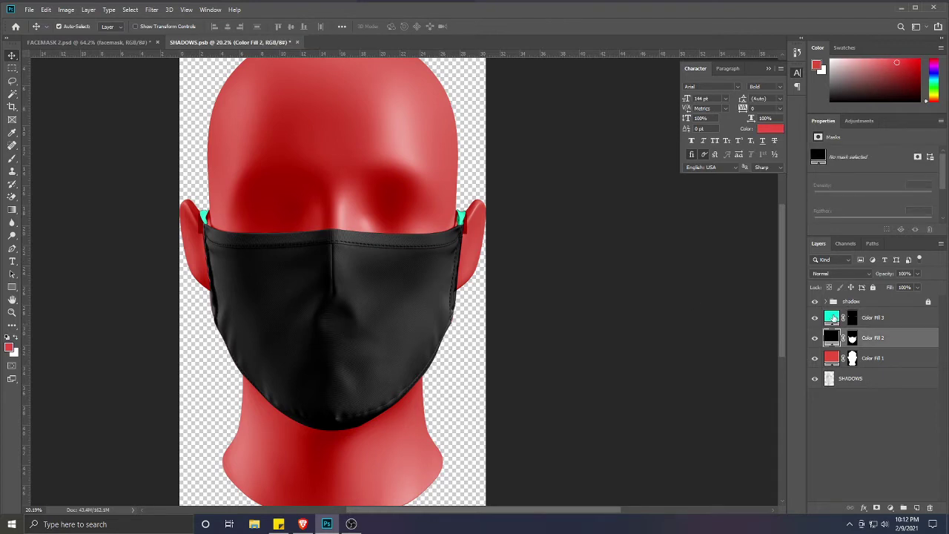
double_click(834, 318)
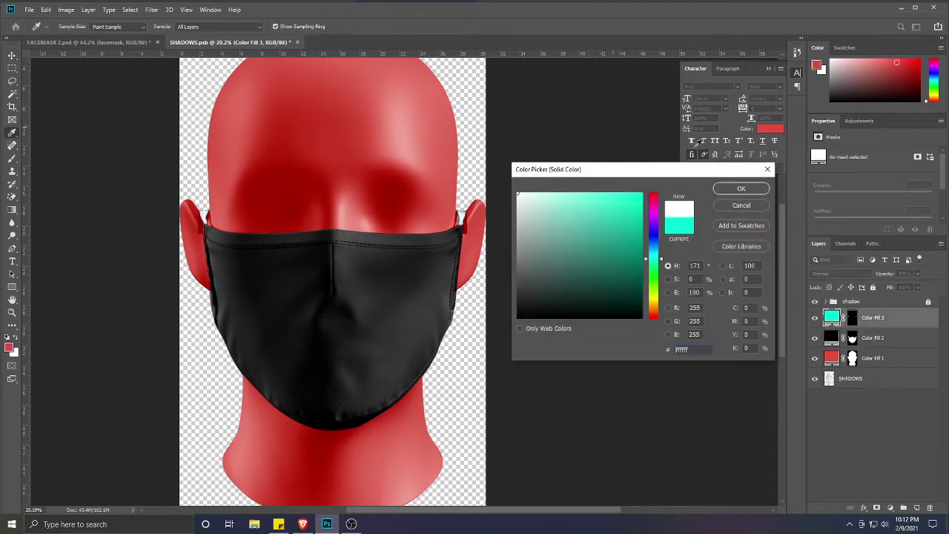
left_click(741, 189)
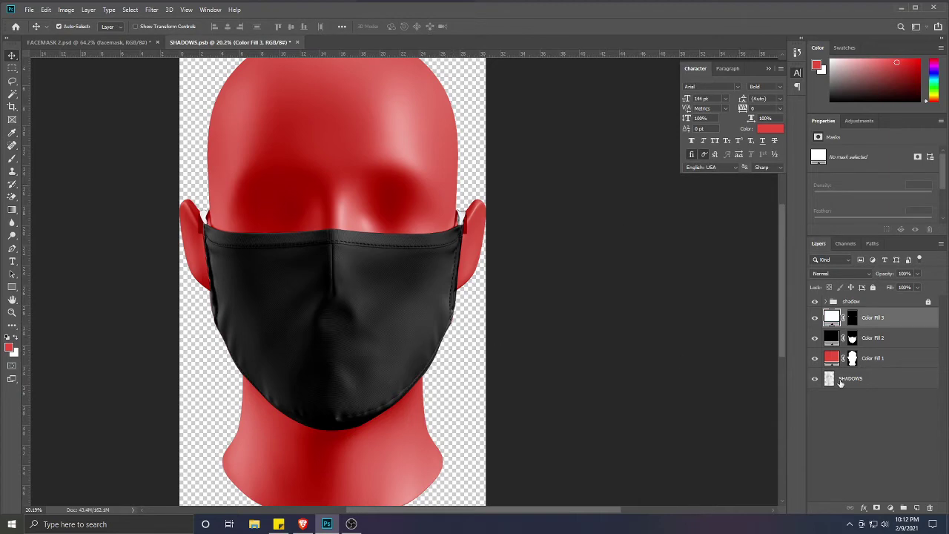
scroll(414, 247, "up", 5)
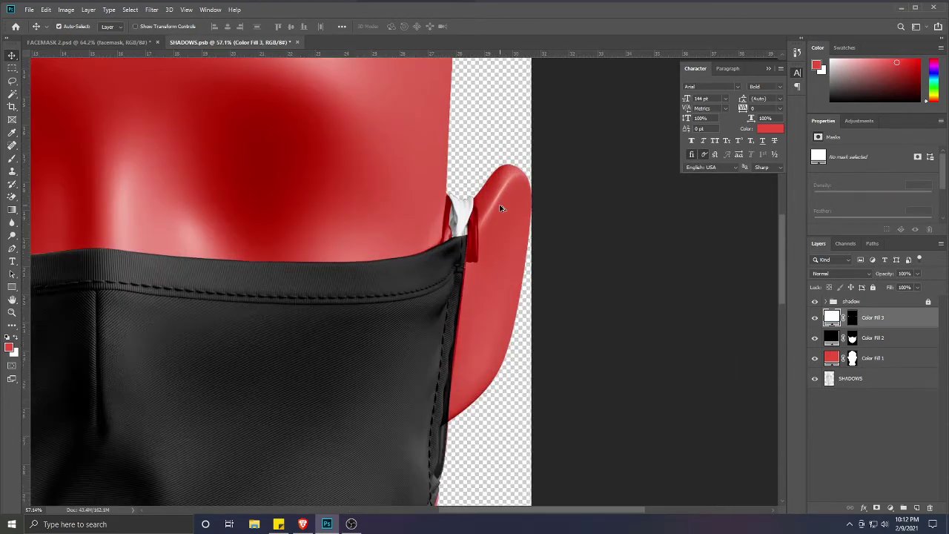
scroll(501, 209, "down", 5)
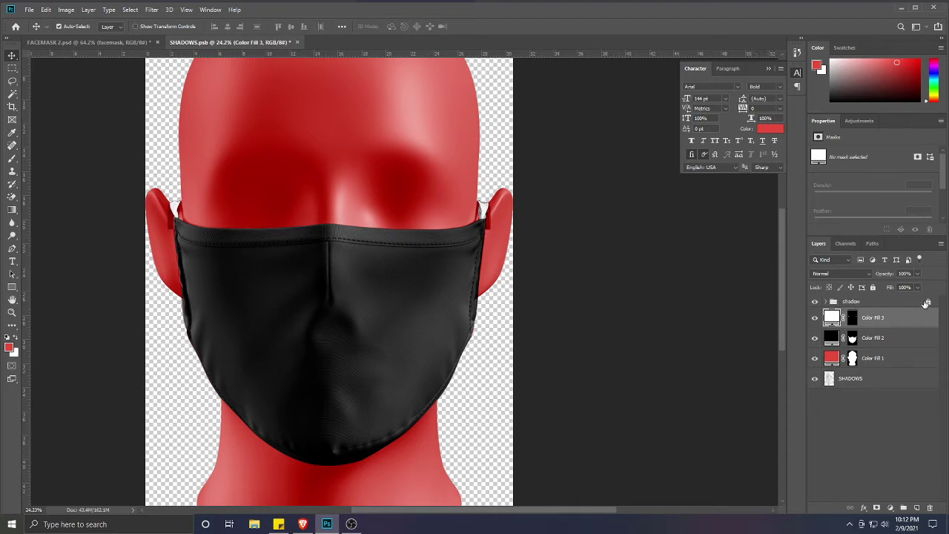
Expand the shadow group and clone clean ear texture over the left ear's leftover strap on SHADOWS copy
left_click(828, 302)
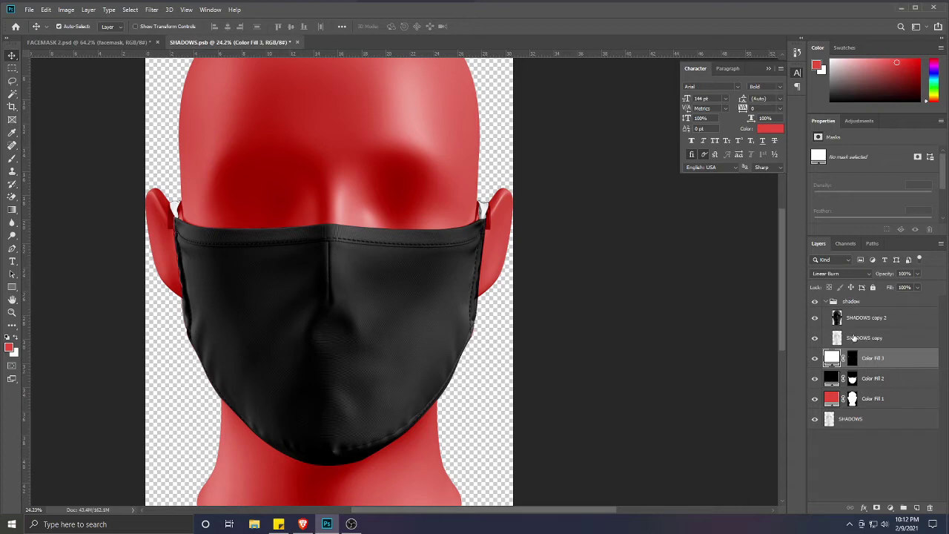
left_click(854, 337)
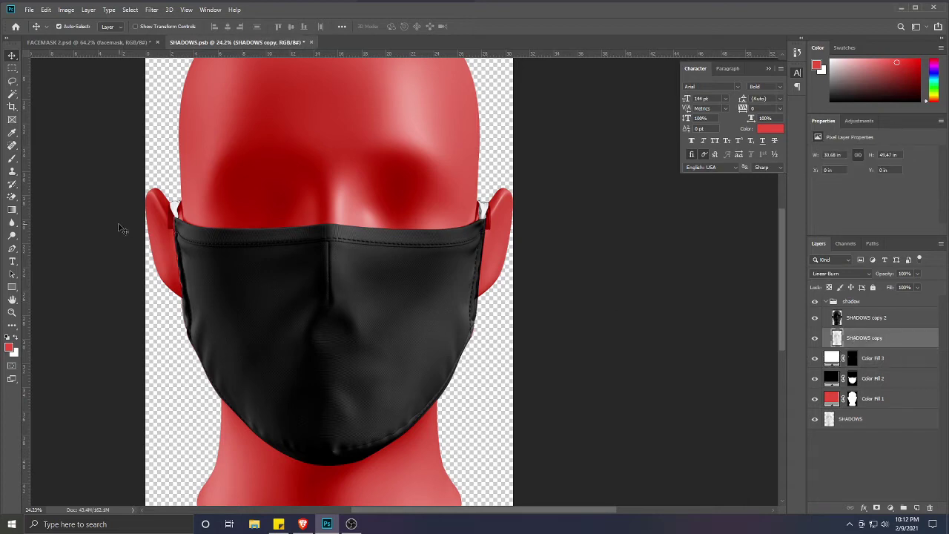
left_click(12, 171)
scroll(121, 195, "up", 6)
scroll(178, 214, "up", 2)
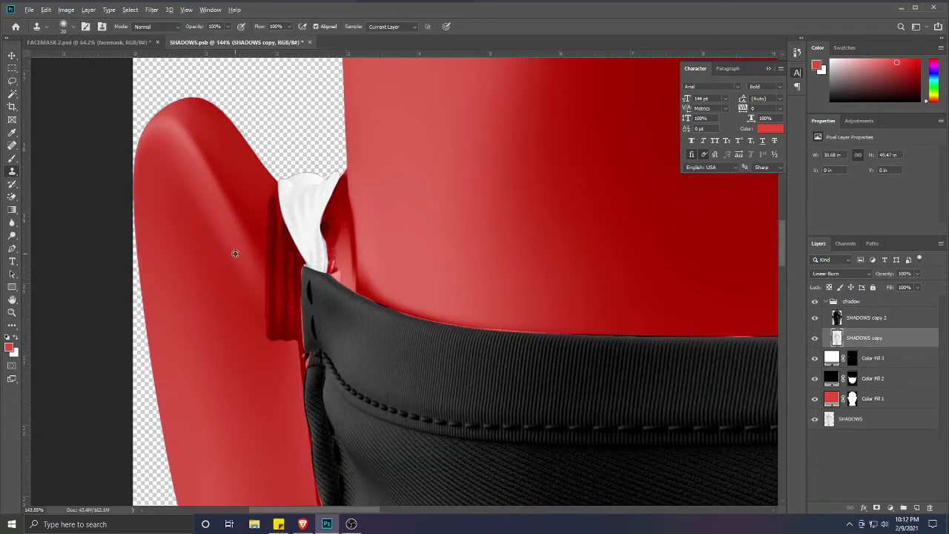
left_click(238, 254, "alt")
mouse_move(260, 267)
left_mouse_down()
mouse_move(295, 341)
mouse_move(278, 328)
mouse_move(262, 283)
mouse_move(286, 343)
mouse_move(265, 311)
mouse_move(270, 346)
mouse_move(266, 321)
mouse_move(290, 344)
mouse_move(291, 322)
mouse_move(263, 276)
mouse_move(294, 349)
mouse_move(273, 293)
mouse_move(278, 333)
left_mouse_up()
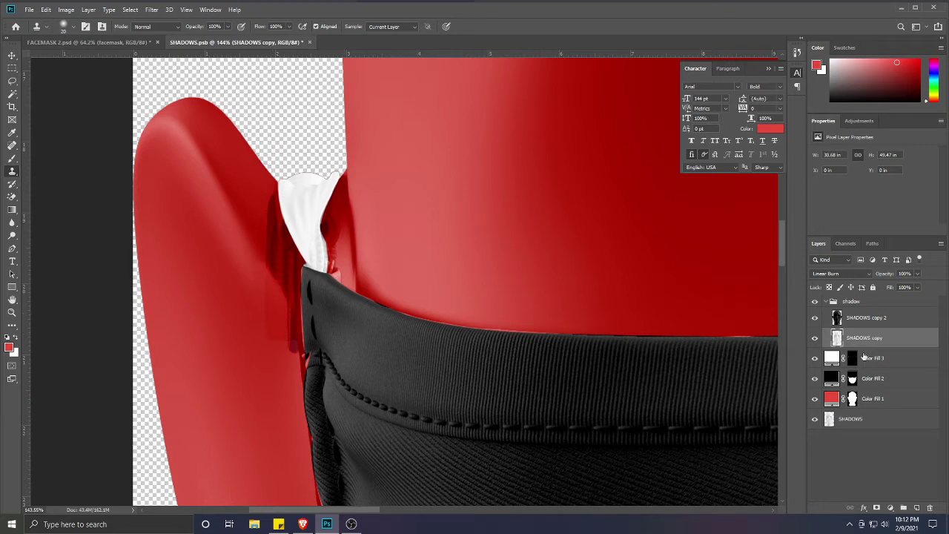
Clone over the same strap remnant beside the left ear loop on SHADOWS copy 2
left_click(852, 320)
left_click(852, 319)
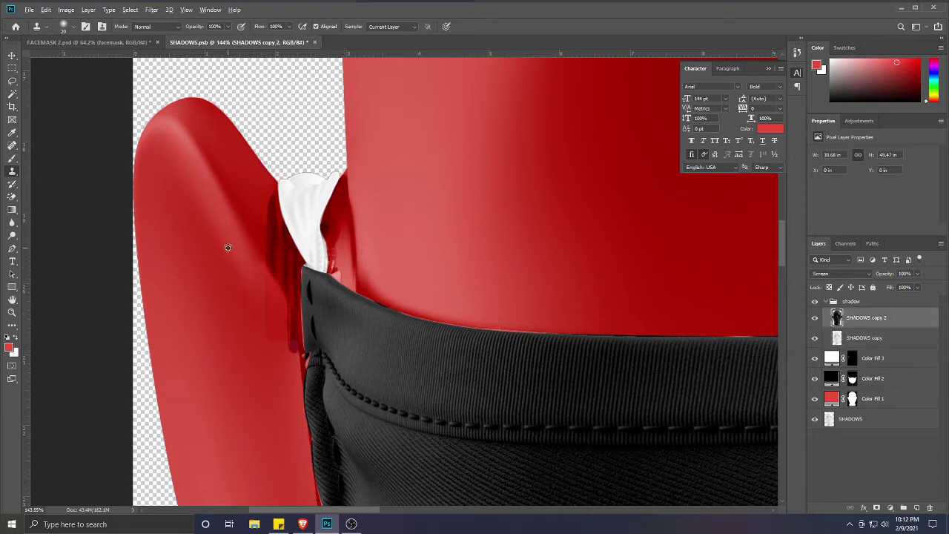
mouse_move(262, 269)
left_mouse_down()
mouse_move(292, 336)
mouse_move(278, 326)
mouse_move(260, 282)
mouse_move(276, 335)
mouse_move(255, 327)
mouse_move(239, 276)
mouse_move(243, 298)
left_mouse_up()
Return to SHADOWS copy and clone out the upper strap remnant beside the left loop, resampling from the darker ear fold
left_click(853, 339)
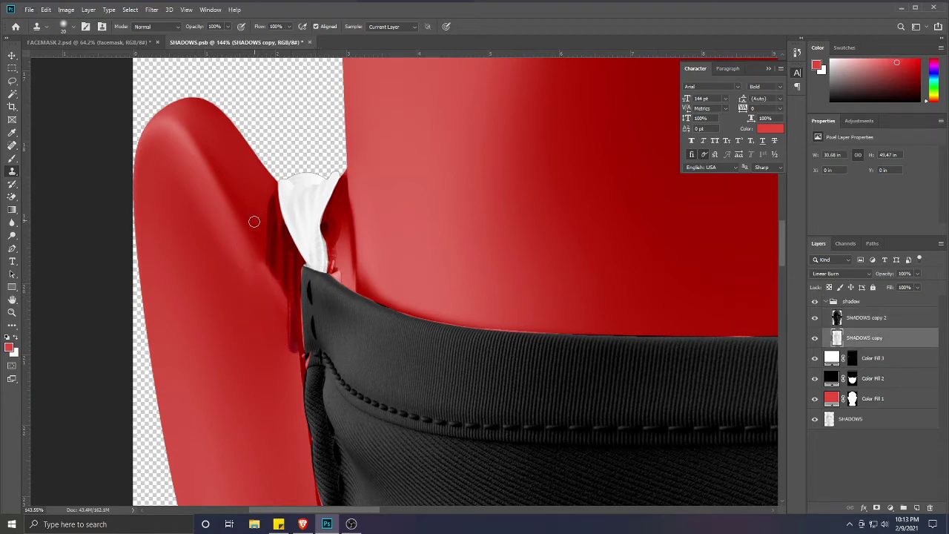
mouse_move(253, 222)
left_mouse_down()
mouse_move(274, 266)
mouse_move(262, 235)
left_mouse_up()
scroll(258, 217, "up", 3)
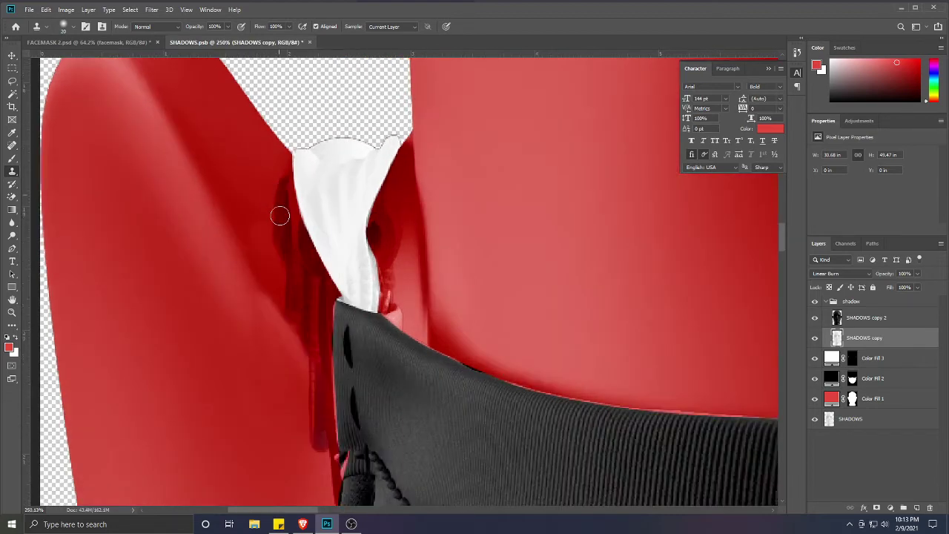
mouse_move(280, 201)
left_mouse_down()
mouse_move(281, 230)
mouse_move(236, 164)
mouse_move(268, 188)
mouse_move(283, 175)
mouse_move(274, 212)
mouse_move(281, 239)
mouse_move(282, 198)
mouse_move(294, 252)
mouse_move(247, 215)
mouse_move(281, 252)
left_mouse_up()
left_click(236, 164, "alt")
left_click(236, 187, "alt")
left_click(244, 208)
left_click(276, 270)
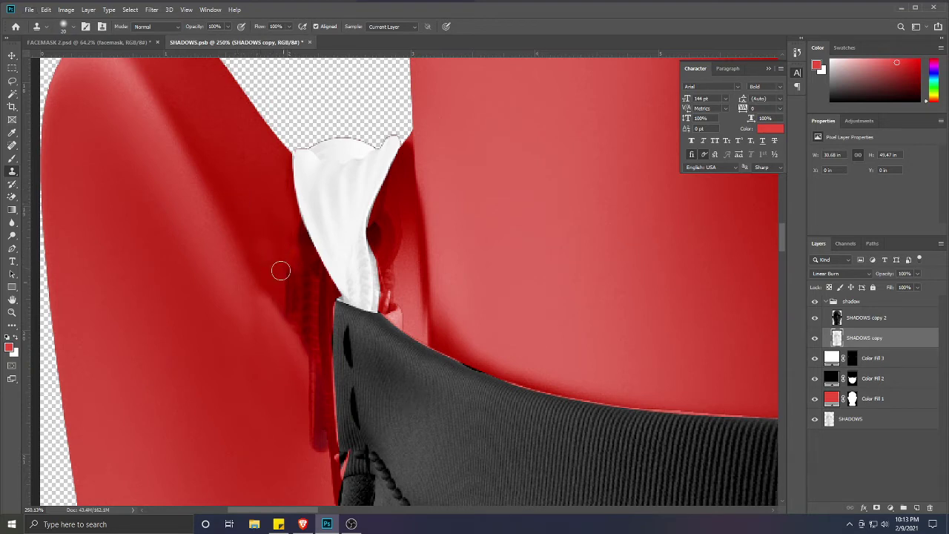
mouse_move(289, 285)
left_mouse_down()
mouse_move(285, 308)
mouse_move(303, 323)
mouse_move(287, 240)
mouse_move(306, 266)
mouse_move(295, 235)
mouse_move(319, 285)
mouse_move(288, 257)
mouse_move(265, 210)
mouse_move(281, 263)
mouse_move(321, 306)
mouse_move(318, 331)
mouse_move(302, 311)
mouse_move(313, 335)
mouse_move(305, 332)
mouse_move(322, 336)
mouse_move(322, 307)
left_mouse_up()
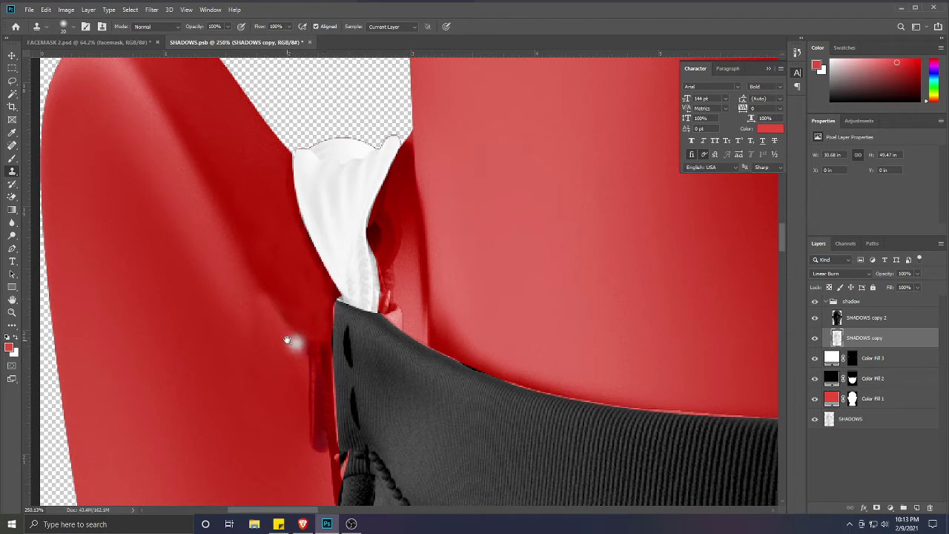
Resample the ear skin with Clone Stamp and cover the lower strap remnant along the mask's left edge
mouse_move(290, 339)
left_mouse_down()
mouse_move(285, 213)
mouse_move(311, 220)
mouse_move(294, 210)
mouse_move(299, 166)
mouse_move(274, 142)
mouse_move(323, 230)
mouse_move(301, 216)
mouse_move(327, 235)
mouse_move(325, 219)
mouse_move(324, 233)
mouse_move(318, 215)
mouse_move(319, 234)
mouse_move(295, 219)
left_mouse_up()
left_click(295, 176, "alt")
key("[")
key("[")
left_click(274, 142, "alt")
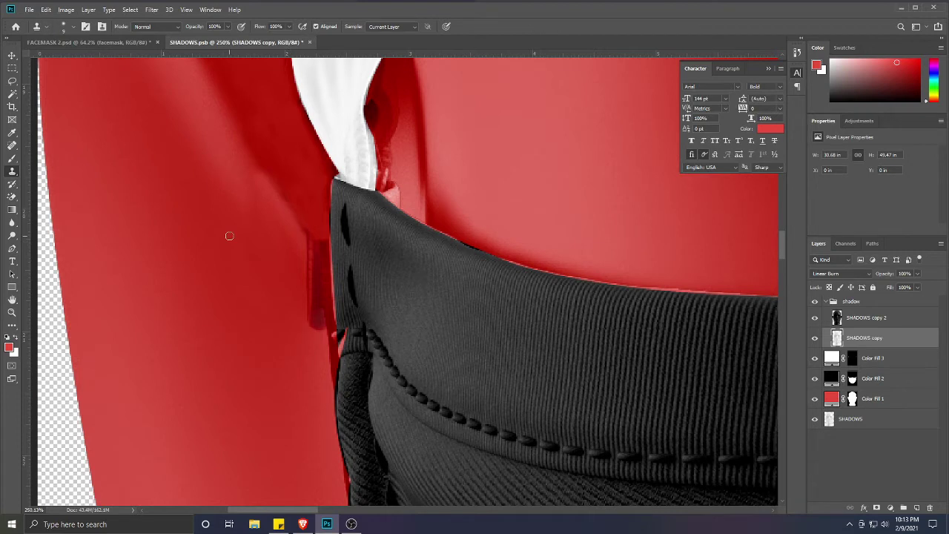
key("bracketright")
key("bracketright")
left_click_drag(308, 296, 312, 255)
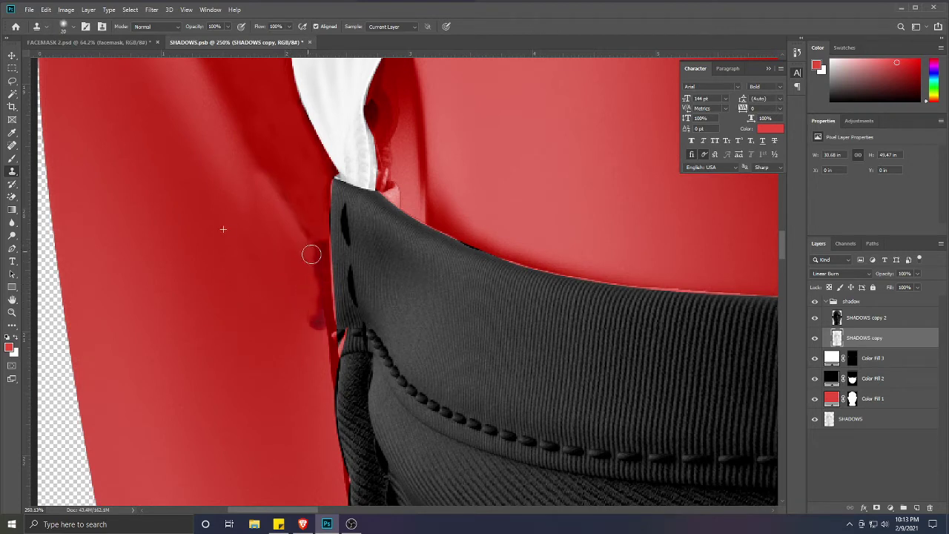
Reduce the clone brush to 10 px and clean the last strap traces along the mask's left edge
key("bracketleft")
key("bracketleft")
key("bracketleft")
mouse_move(326, 271)
left_mouse_down()
mouse_move(326, 302)
mouse_move(314, 260)
mouse_move(331, 325)
mouse_move(310, 310)
mouse_move(318, 342)
mouse_move(323, 314)
mouse_move(334, 370)
mouse_move(312, 300)
left_mouse_up()
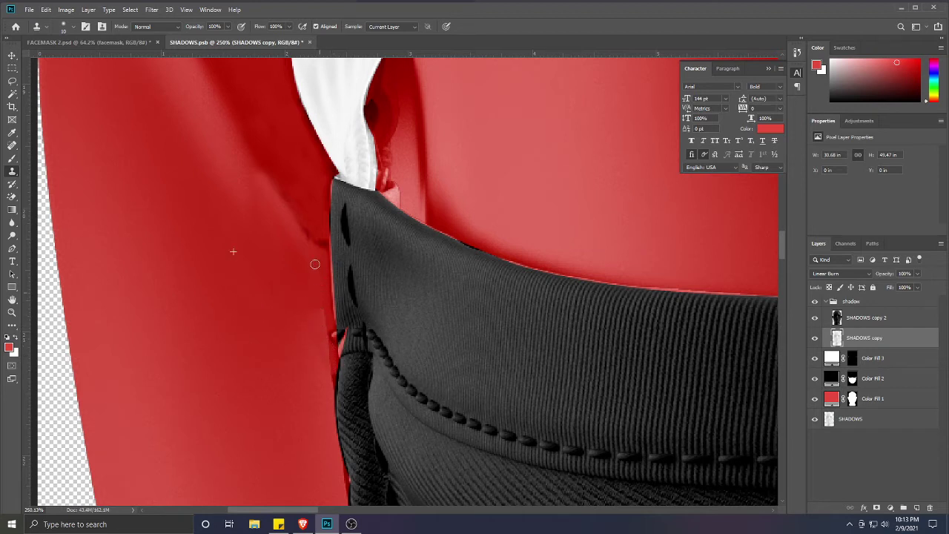
mouse_move(316, 264)
left_mouse_down()
mouse_move(302, 181)
mouse_move(310, 237)
left_mouse_up()
left_click(304, 193, "alt")
scroll(229, 259, "down", 6)
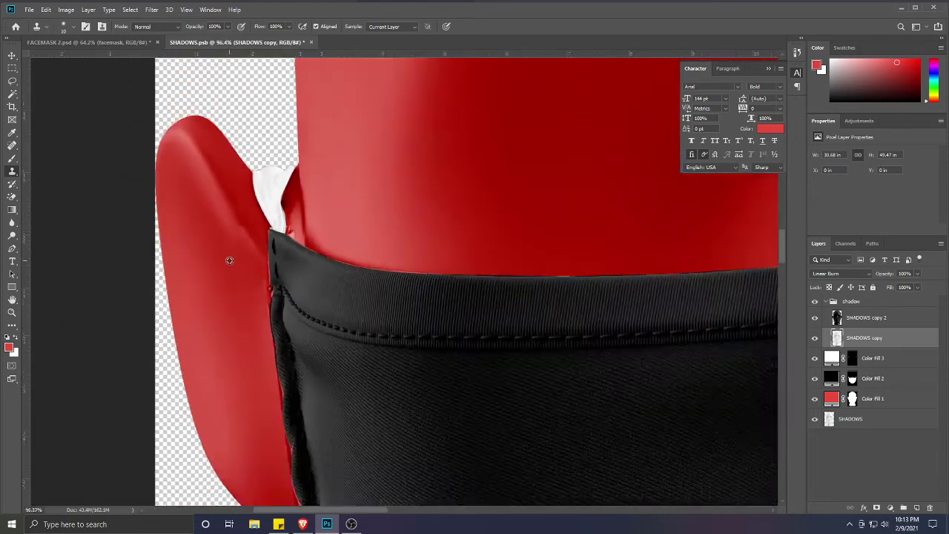
scroll(621, 310, "down", 2)
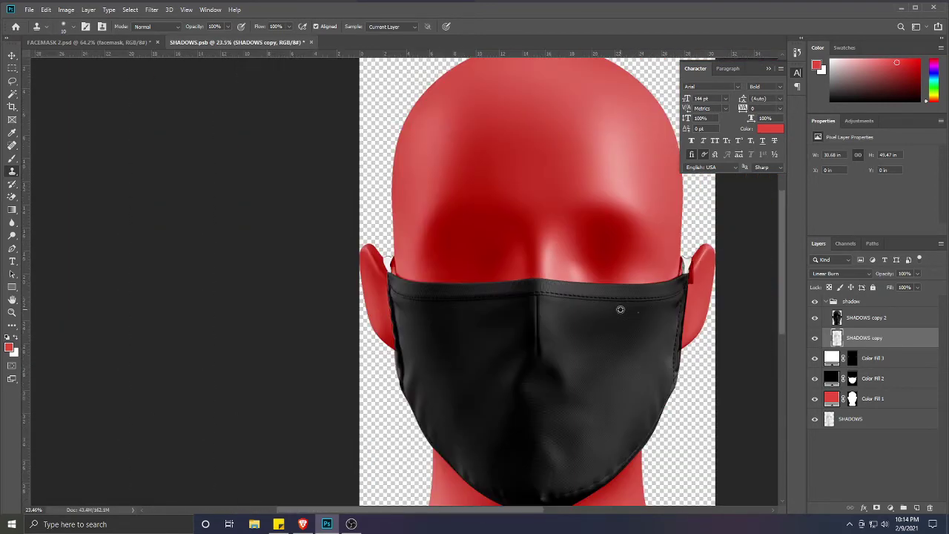
Select SHADOWS copy 2 and clone over the lower end of the right ear's leftover strap
key("v")
left_click(701, 295)
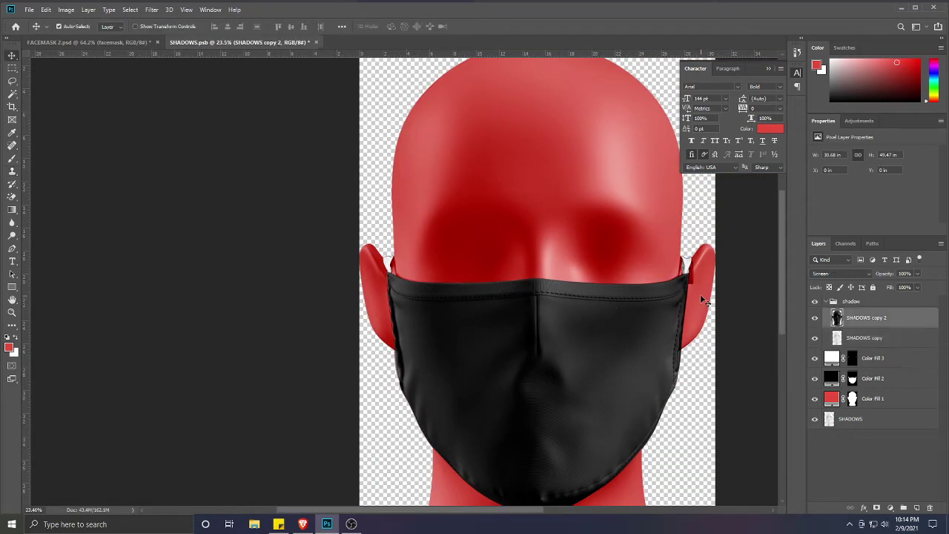
scroll(712, 278, "up", 6)
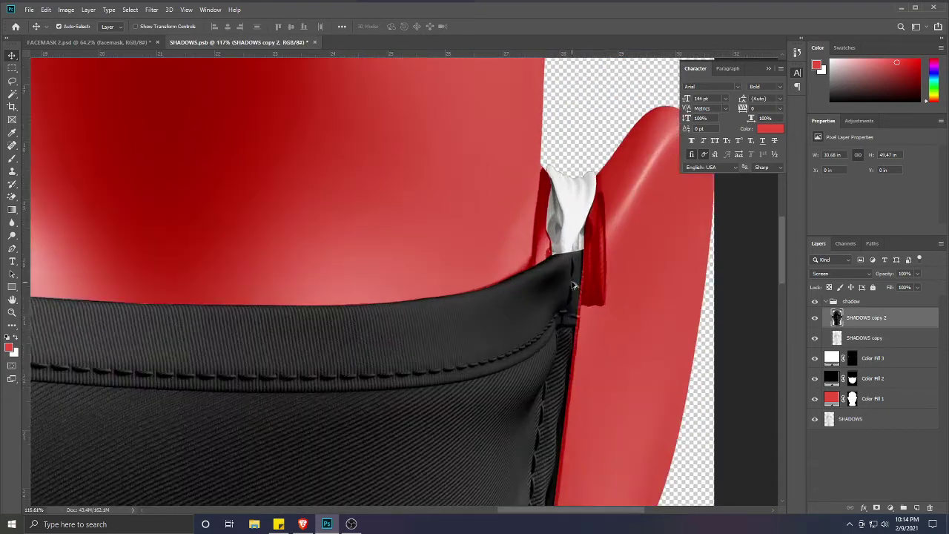
left_click(12, 171)
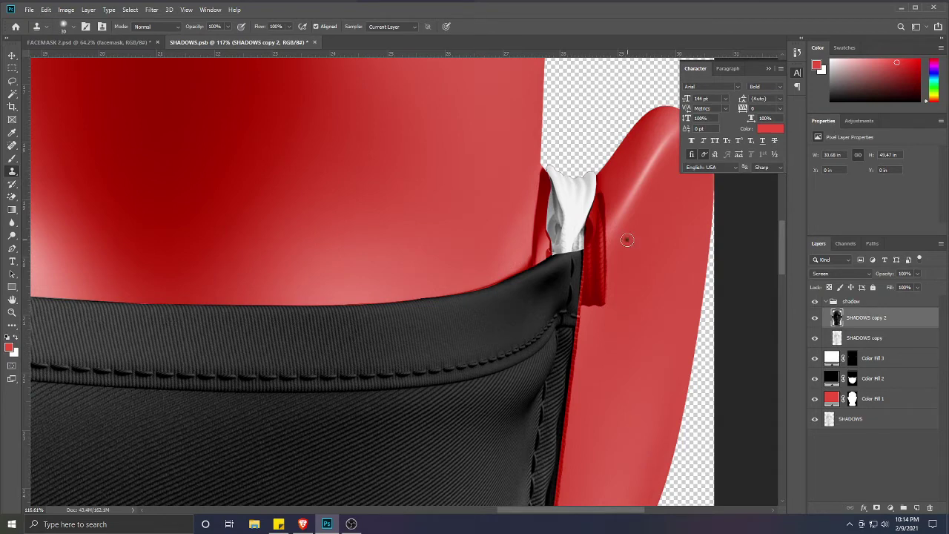
scroll(627, 238, "up", 3)
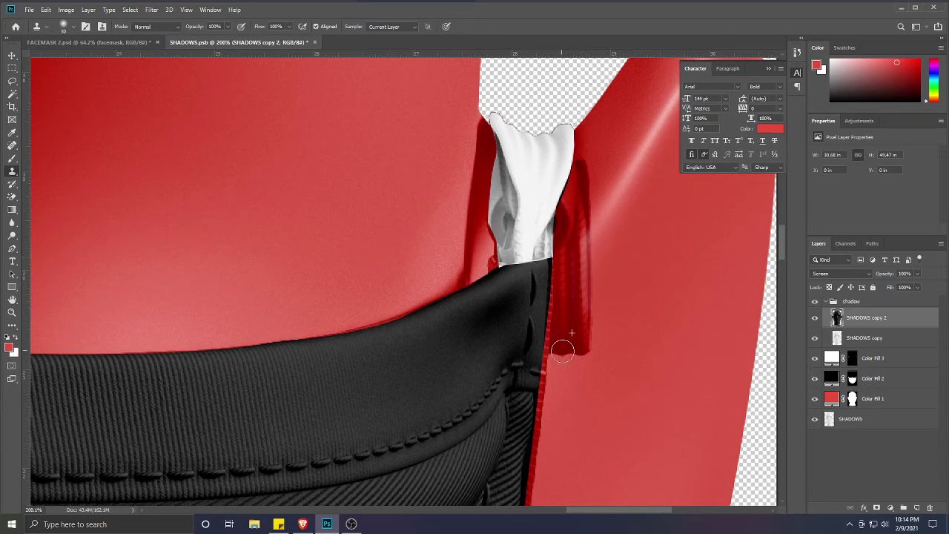
left_click_drag(569, 354, 562, 346)
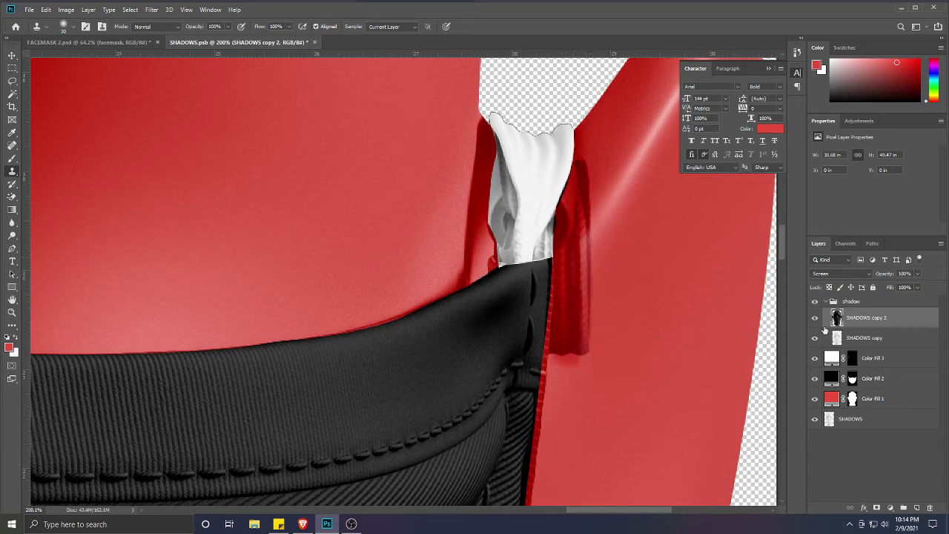
Switch to SHADOWS copy and clone ear skin down over the outer edge and lower part of the right strap remnant
left_click(865, 342)
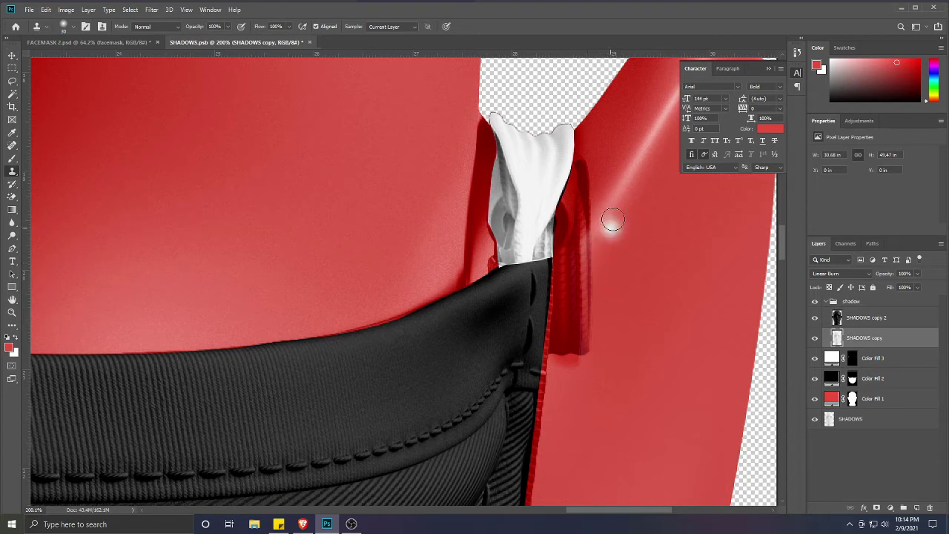
mouse_move(611, 220)
left_mouse_down()
mouse_move(566, 278)
mouse_move(574, 301)
mouse_move(581, 258)
mouse_move(592, 306)
mouse_move(570, 314)
mouse_move(562, 297)
mouse_move(567, 350)
mouse_move(592, 316)
mouse_move(590, 348)
left_mouse_up()
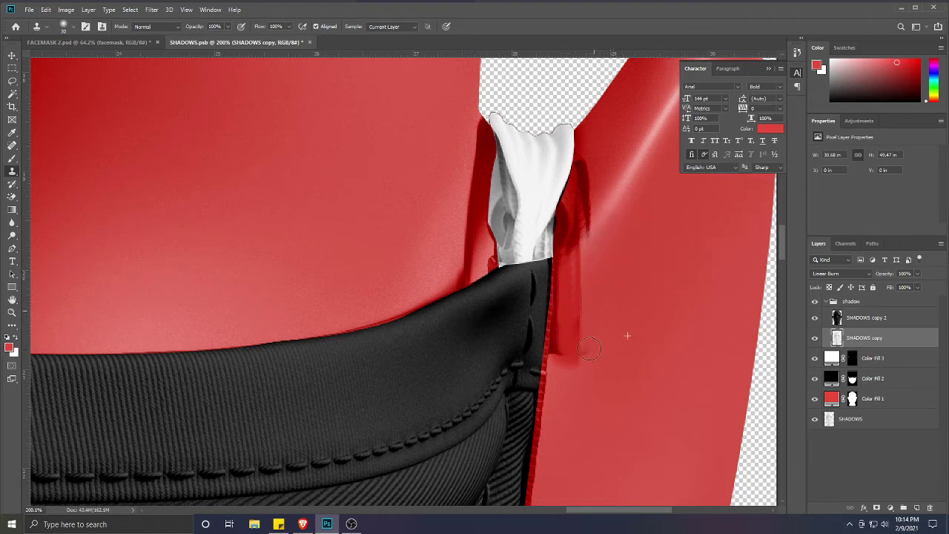
left_click_drag(586, 299, 583, 265)
mouse_move(583, 315)
left_mouse_down()
mouse_move(572, 355)
mouse_move(561, 342)
mouse_move(564, 335)
mouse_move(565, 362)
left_mouse_up()
left_click(617, 254, "alt")
mouse_move(587, 255)
left_mouse_down()
mouse_move(566, 274)
mouse_move(560, 338)
left_mouse_up()
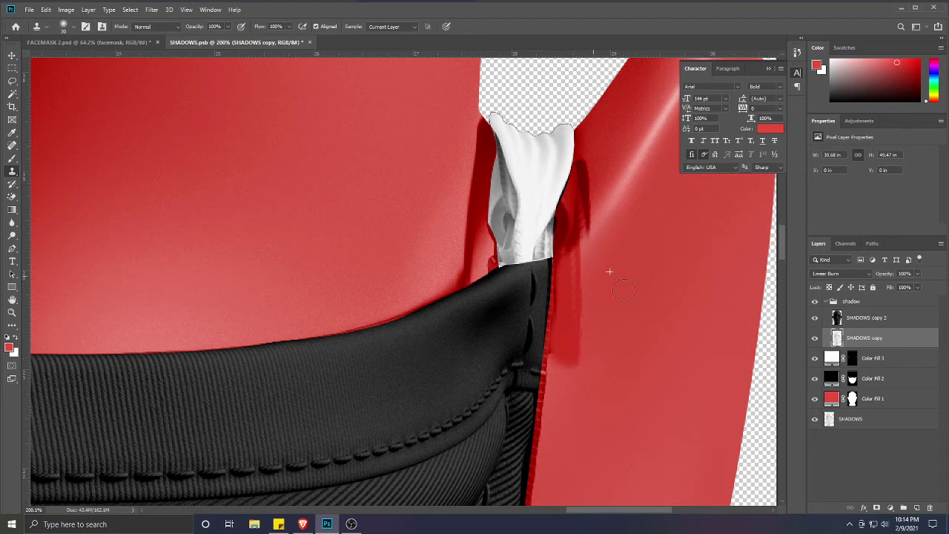
On SHADOWS copy 2, clone resampled ear skin over the right strap remnant from the mask edge up beside the loop
left_click(860, 318)
left_click(611, 250, "alt")
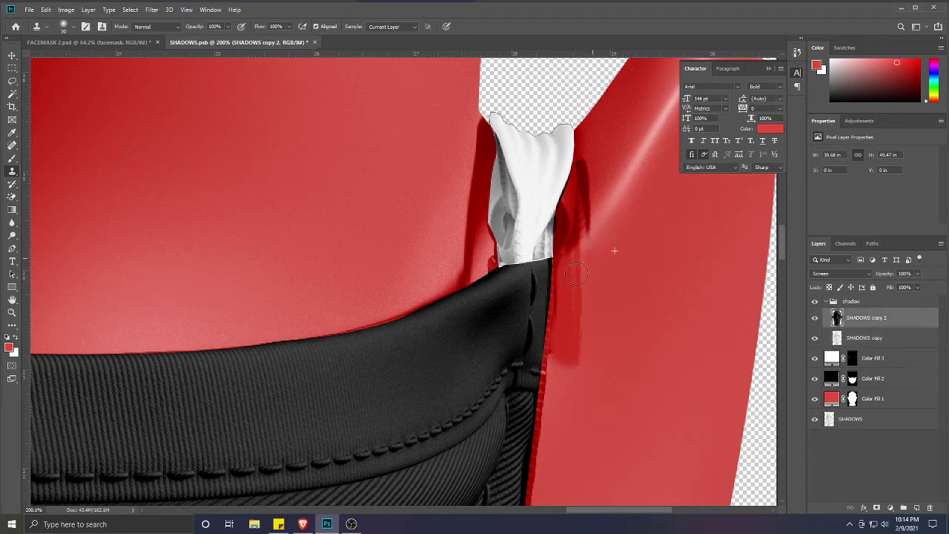
mouse_move(580, 276)
left_mouse_down()
mouse_move(583, 331)
mouse_move(574, 335)
mouse_move(574, 292)
mouse_move(567, 356)
mouse_move(566, 317)
left_mouse_up()
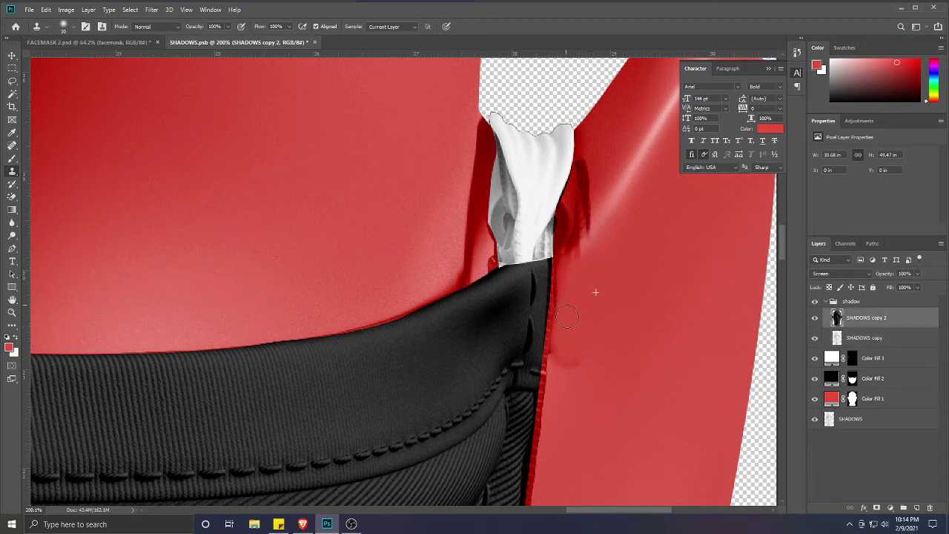
left_click_drag(577, 270, 598, 243)
left_click(606, 163, "alt")
mouse_move(603, 182)
left_mouse_down()
mouse_move(587, 212)
mouse_move(590, 161)
mouse_move(579, 207)
left_mouse_up()
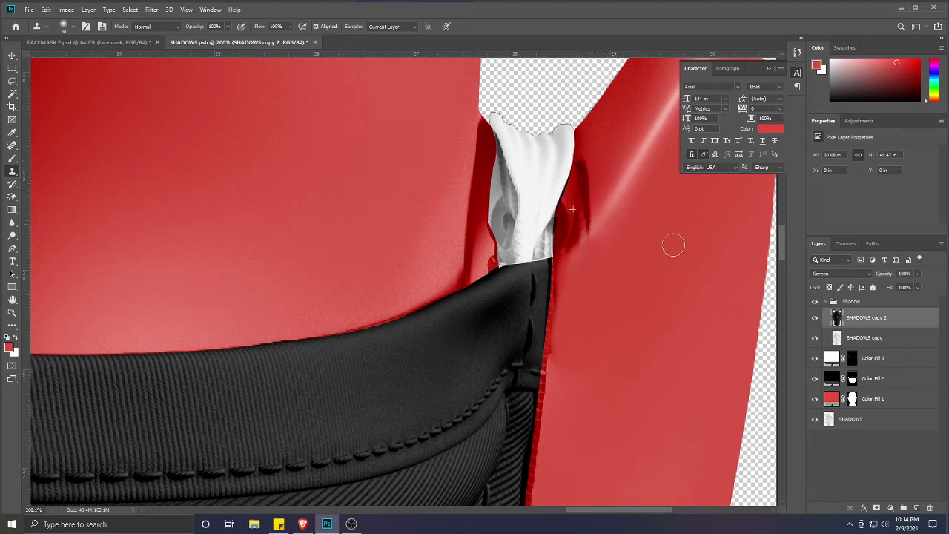
On SHADOWS copy, clone the upper ear fold over the dark strap remnant beside the right ear loop
key("alt+bracketleft")
left_click(613, 145, "alt")
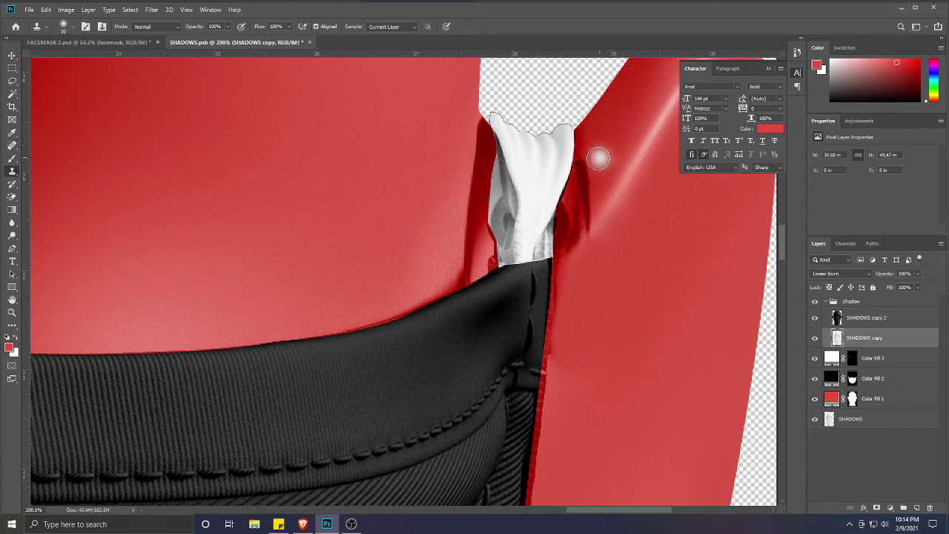
mouse_move(600, 160)
left_mouse_down()
mouse_move(589, 181)
mouse_move(589, 162)
mouse_move(584, 219)
left_mouse_up()
mouse_move(588, 185)
left_mouse_down()
mouse_move(573, 215)
mouse_move(592, 165)
mouse_move(580, 234)
mouse_move(589, 183)
left_mouse_up()
left_click(618, 137, "alt")
left_click(613, 144, "alt")
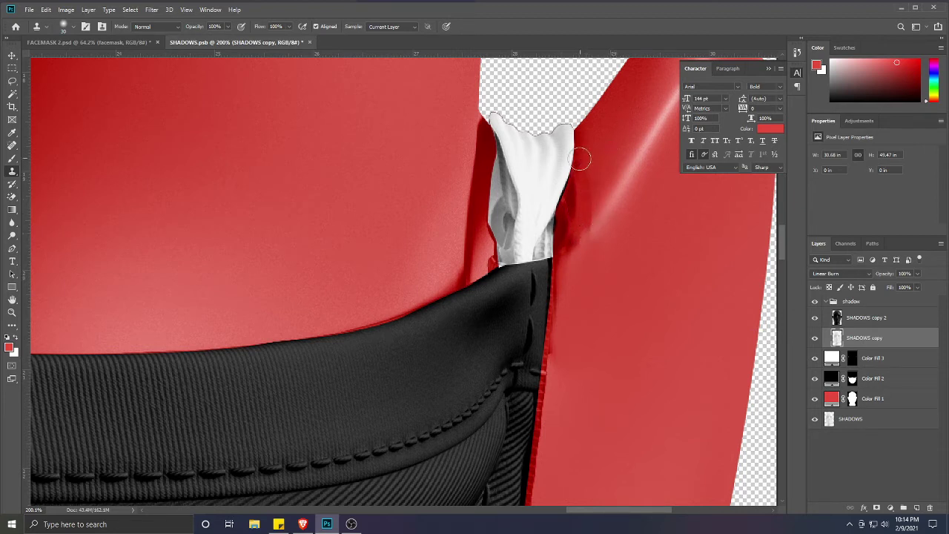
left_click(587, 163)
mouse_move(591, 203)
left_mouse_down()
mouse_move(589, 188)
mouse_move(572, 222)
mouse_move(572, 195)
mouse_move(561, 239)
mouse_move(578, 227)
mouse_move(591, 186)
left_mouse_up()
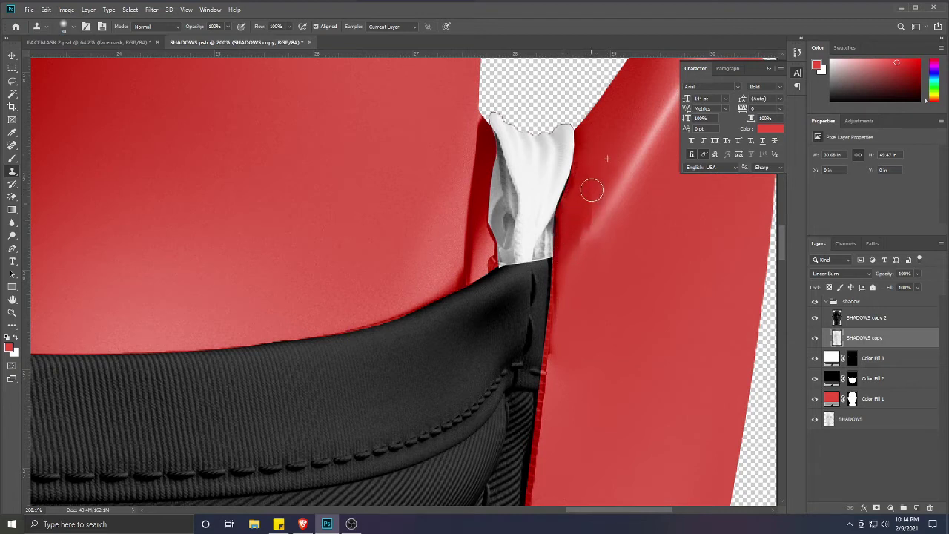
Clone sampled ear skin over the ear fold beside the right loop, on SHADOWS copy and on SHADOWS copy 2
left_click(628, 177, "alt")
mouse_move(598, 221)
left_mouse_down()
mouse_move(582, 241)
mouse_move(599, 213)
left_mouse_up()
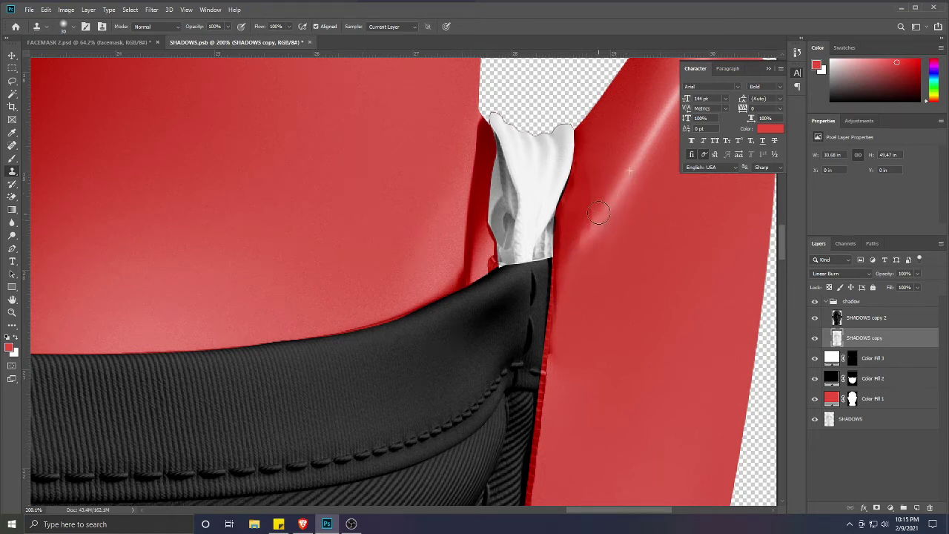
left_click(853, 323)
mouse_move(604, 210)
left_mouse_down()
mouse_move(582, 241)
mouse_move(593, 232)
left_mouse_up()
left_click(605, 154, "alt")
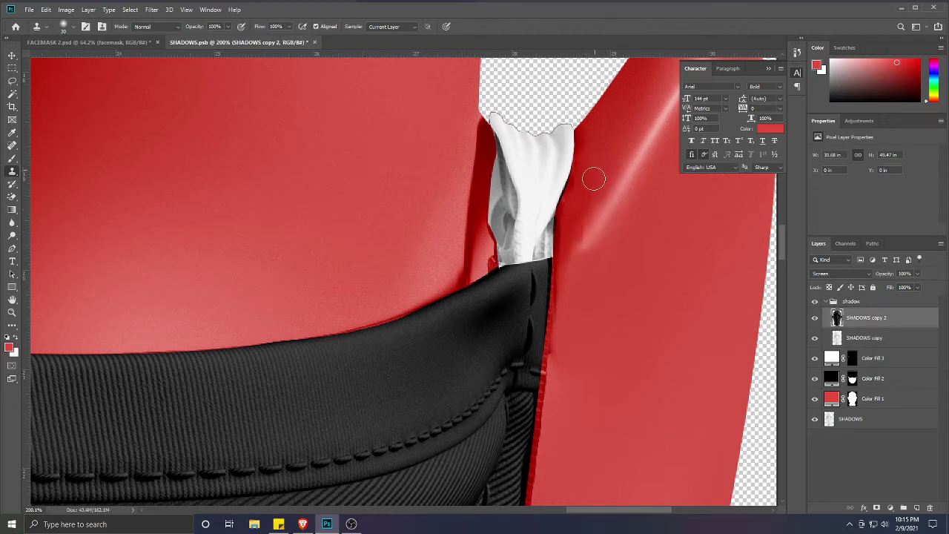
scroll(590, 323, "down", 8)
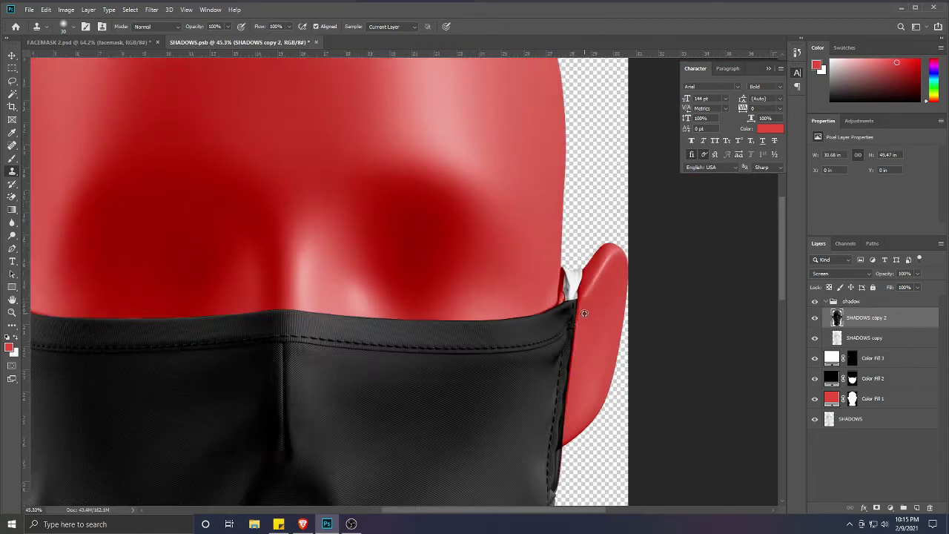
scroll(417, 312, "up", 1)
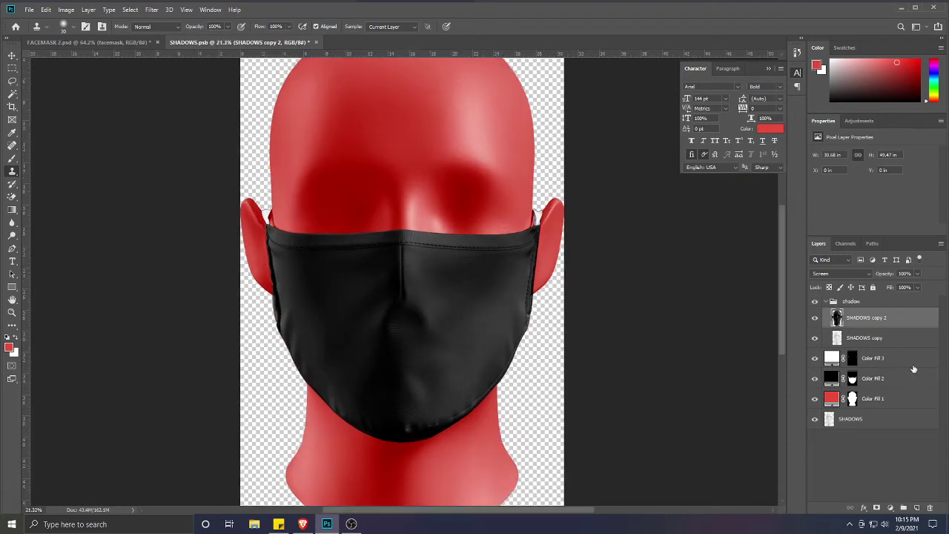
Collapse and lock the shadow group, and select the face mask's Color Fill 2 layer
left_click(829, 301)
left_click(873, 288)
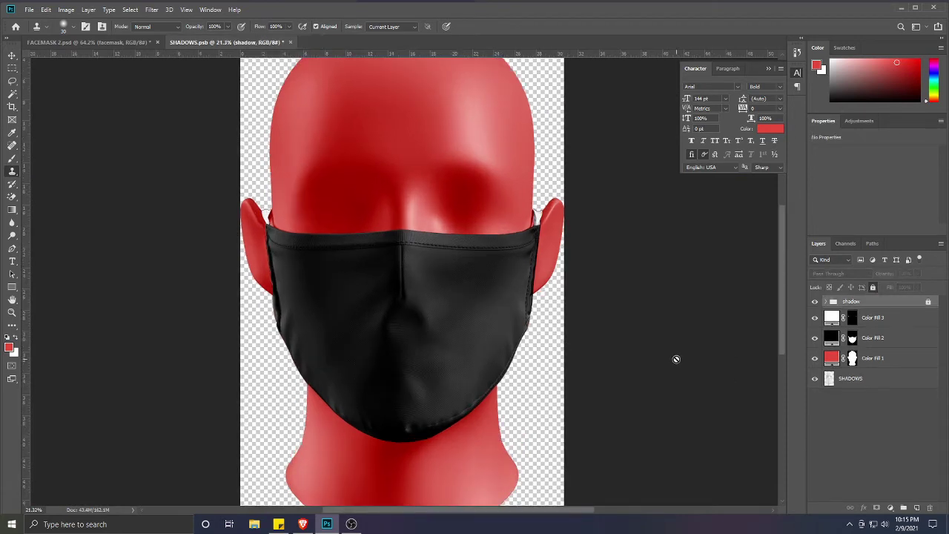
key("v")
left_click(406, 307)
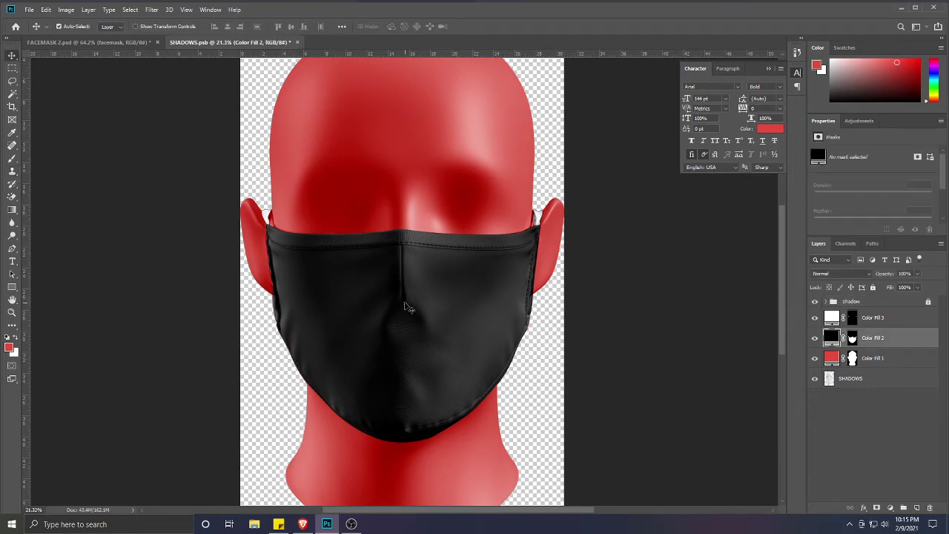
Start a Pen path along the hem stitching, from the face mask's lower left edge toward the bottom center
scroll(420, 405, "up", 2)
scroll(425, 434, "down", 1)
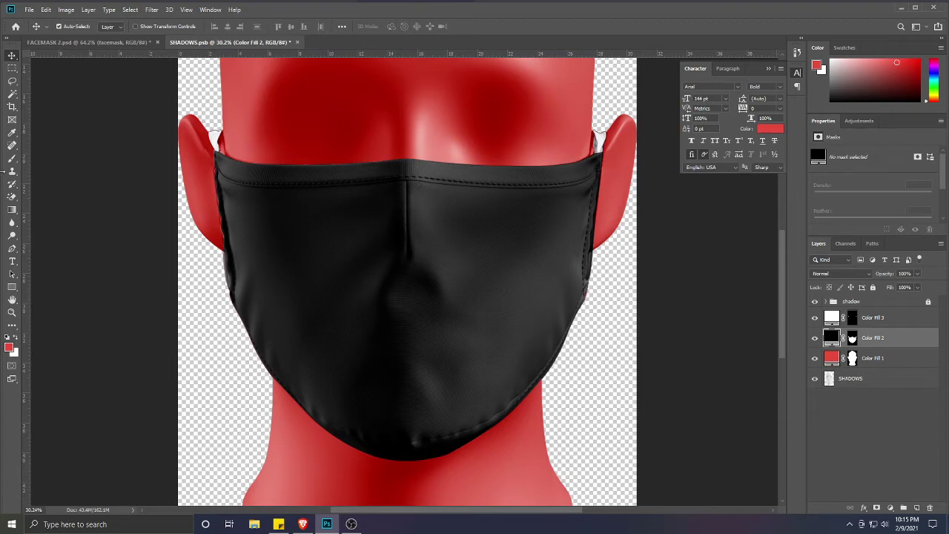
left_click(12, 250)
scroll(212, 296, "up", 3)
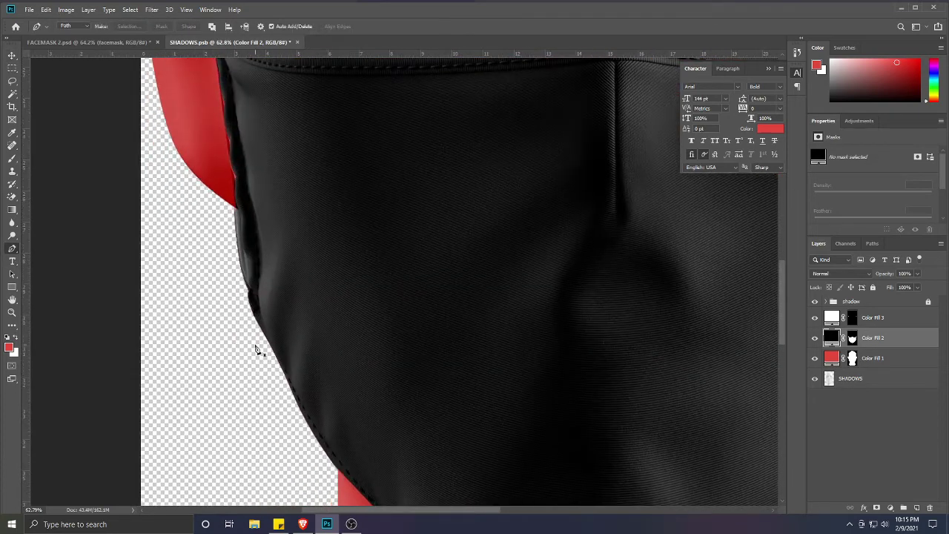
scroll(148, 200, "down", 1)
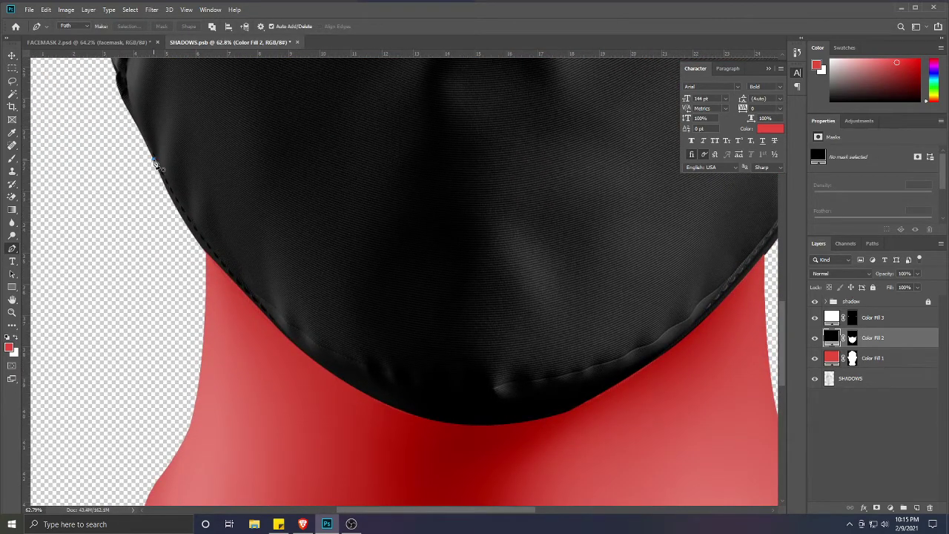
left_click(154, 161)
left_click(257, 298)
left_click_drag(261, 300, 297, 334)
left_click(307, 336)
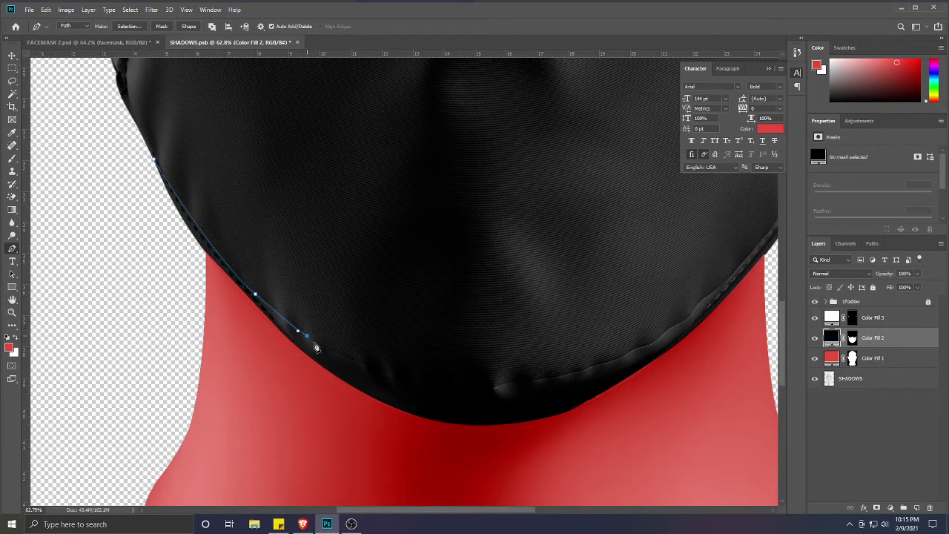
left_click(342, 358)
left_click_drag(410, 377, 435, 387)
Recolour Color Fill 2 to the greyish pink ad9191
double_click(832, 339)
left_click(519, 194)
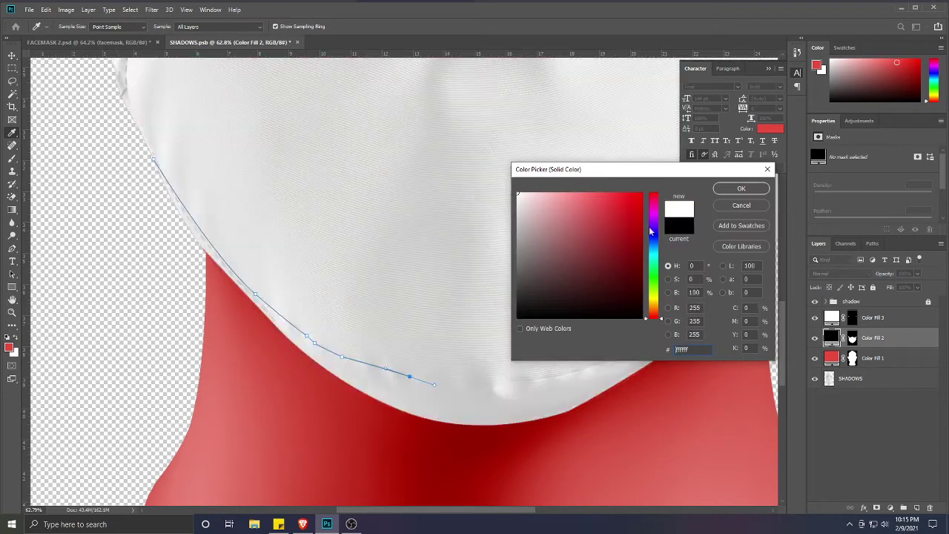
mouse_move(569, 279)
left_mouse_down()
mouse_move(567, 238)
mouse_move(534, 249)
mouse_move(538, 233)
left_mouse_up()
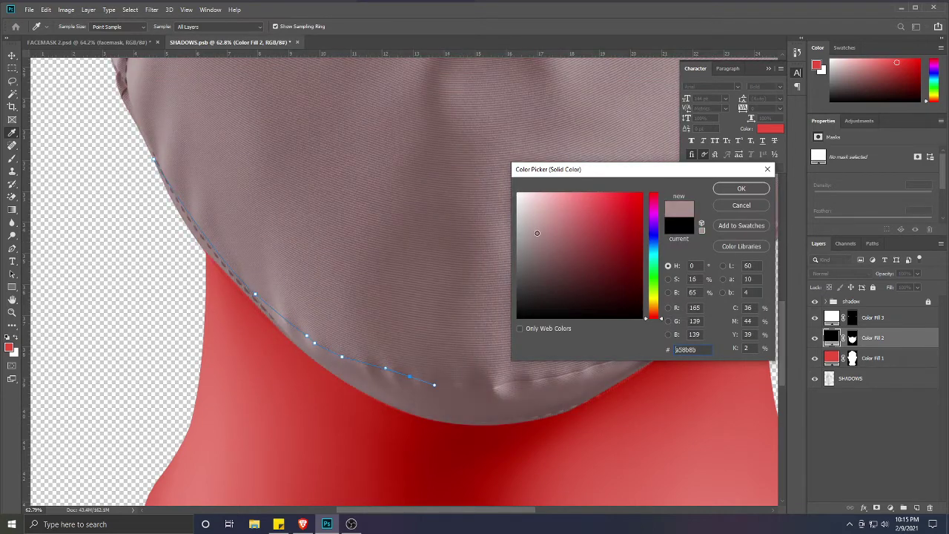
left_click(742, 190)
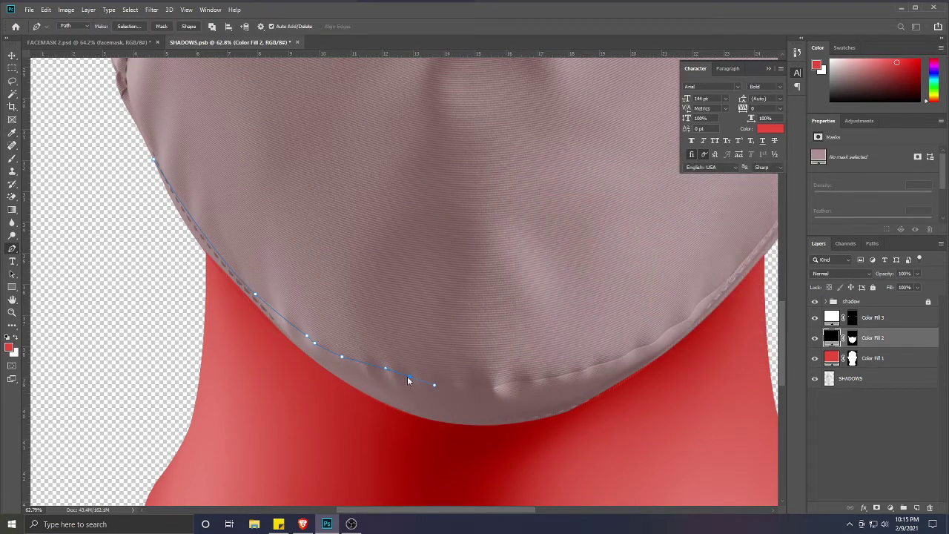
Continue the Pen path along the bottom hem stitching and up the face mask's right edge to the side seam
left_click(412, 378, "alt")
left_click_drag(582, 356, 498, 363)
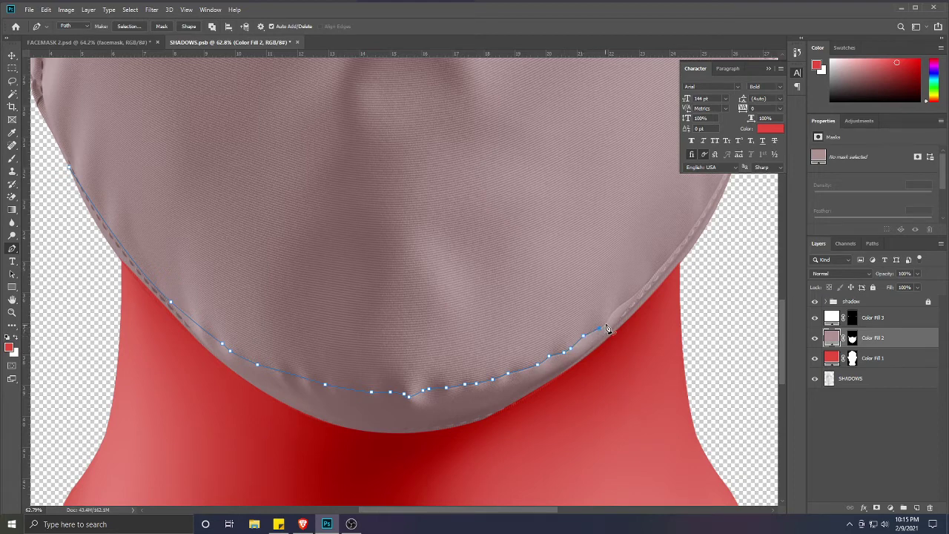
left_click(629, 304)
left_click_drag(629, 305, 521, 365)
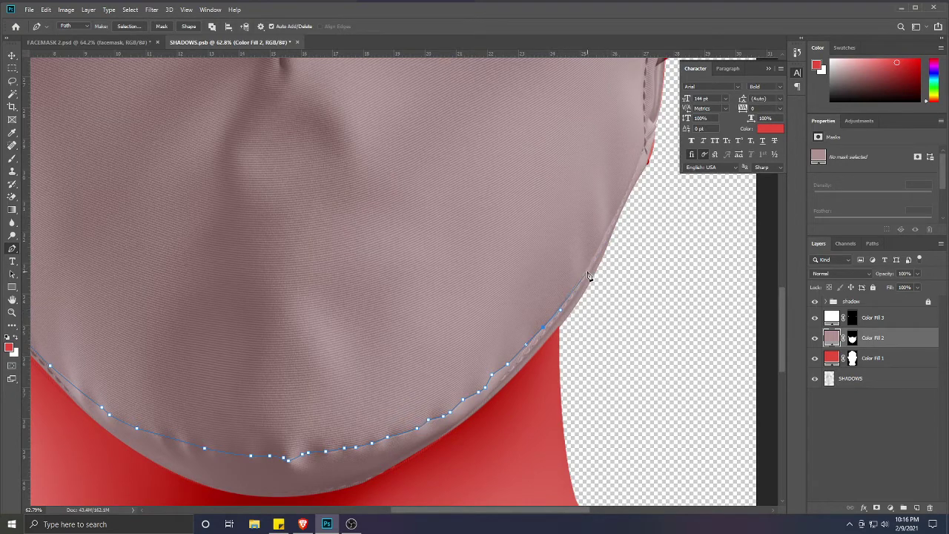
left_click(622, 195)
left_click_drag(623, 175, 556, 267)
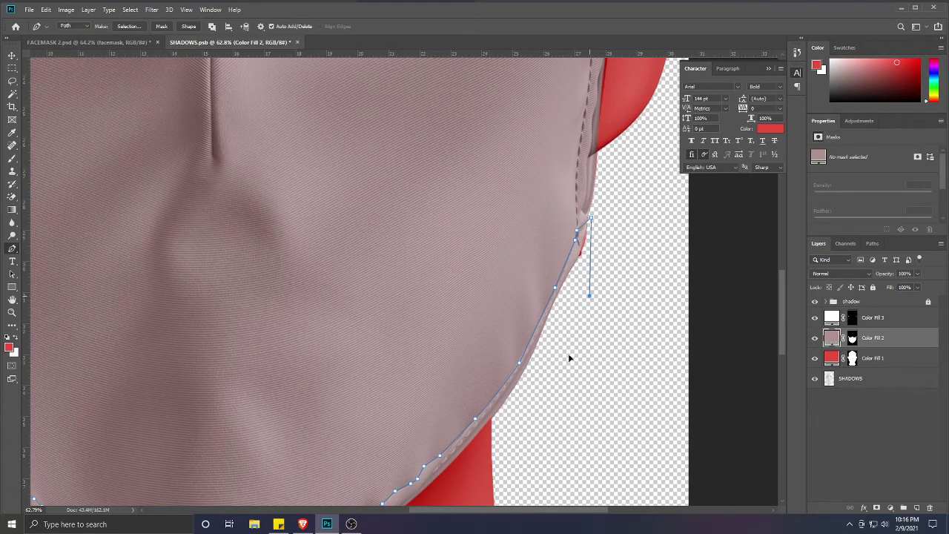
Close the hem path with a loose outline outside the face mask and below the chin, and convert it to a selection
scroll(567, 375, "down", 2)
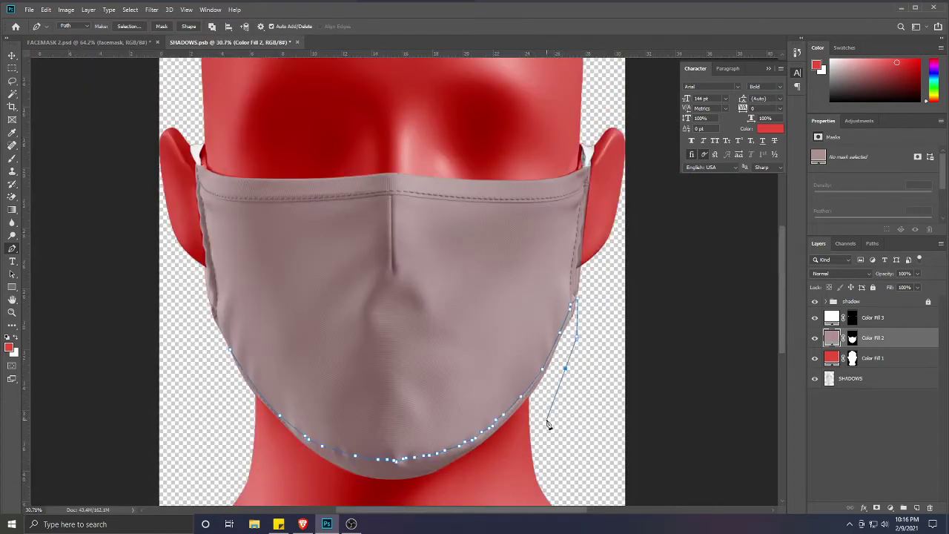
left_click(512, 458)
left_click(312, 490)
left_click(239, 434)
left_click(224, 390)
left_click(217, 353)
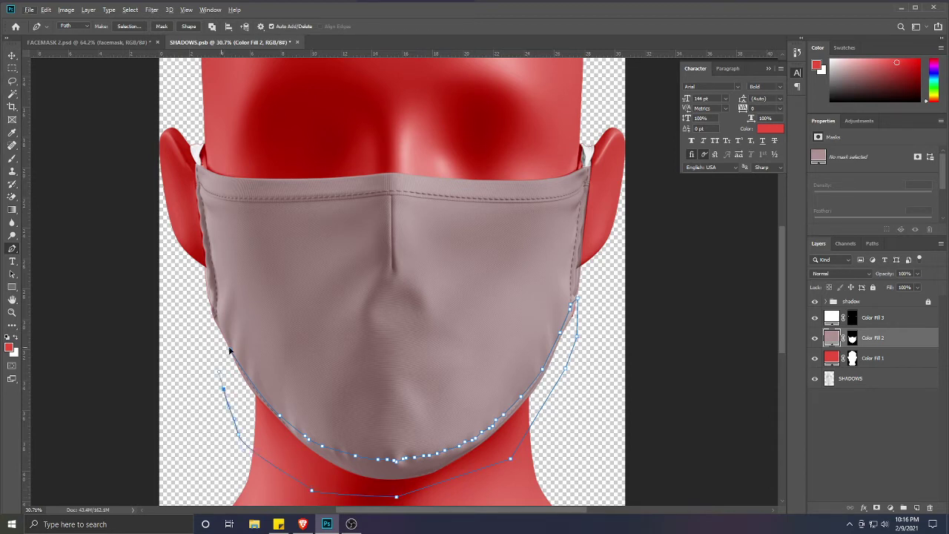
left_click(229, 349)
left_click(230, 351)
key("ctrl+Return")
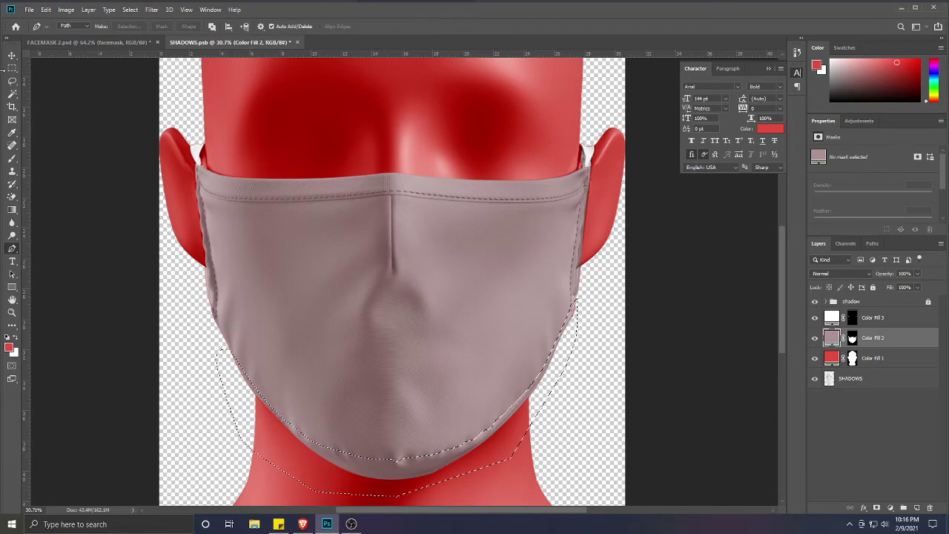
Try to subtract the empty background from the hem selection with the Magic Wand on Color Fill 2 and its layer mask
left_click(12, 95)
left_click(232, 392)
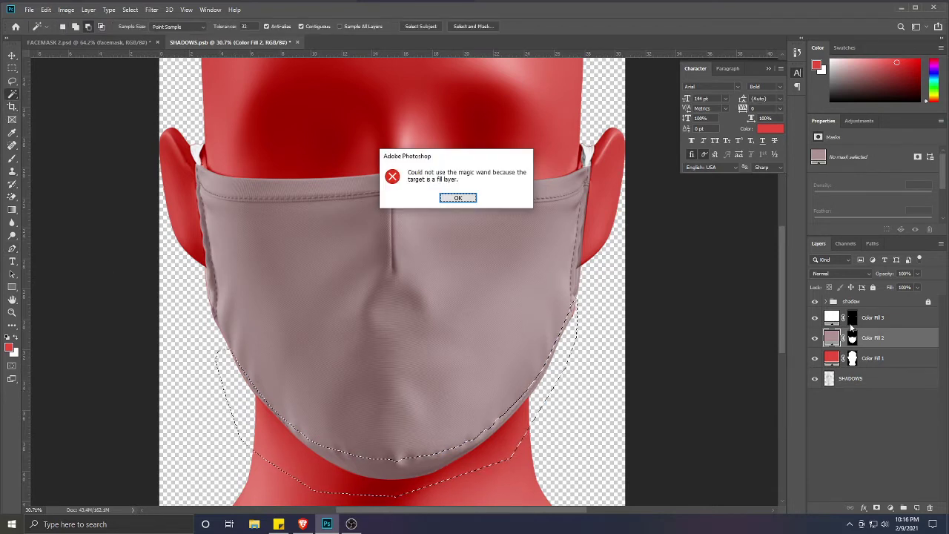
left_click(463, 198)
left_click(852, 338)
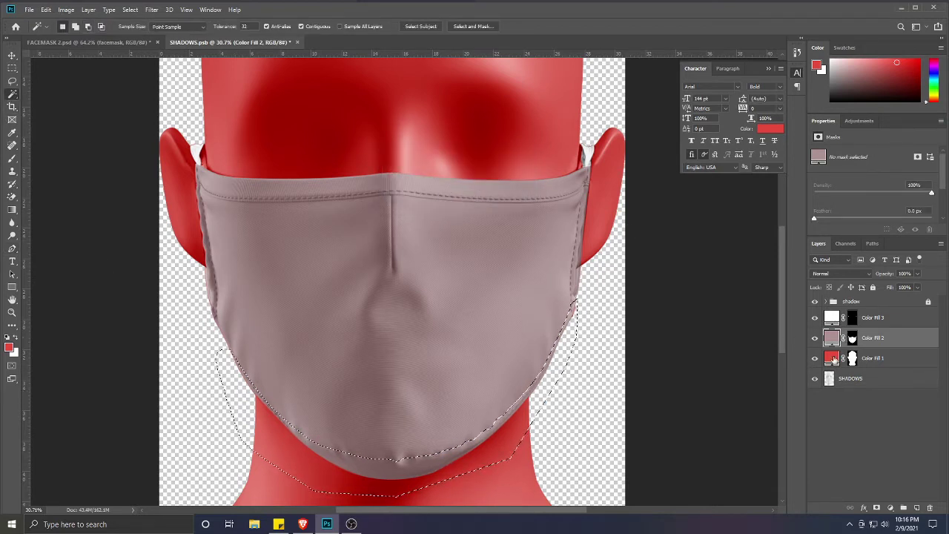
left_click(548, 391)
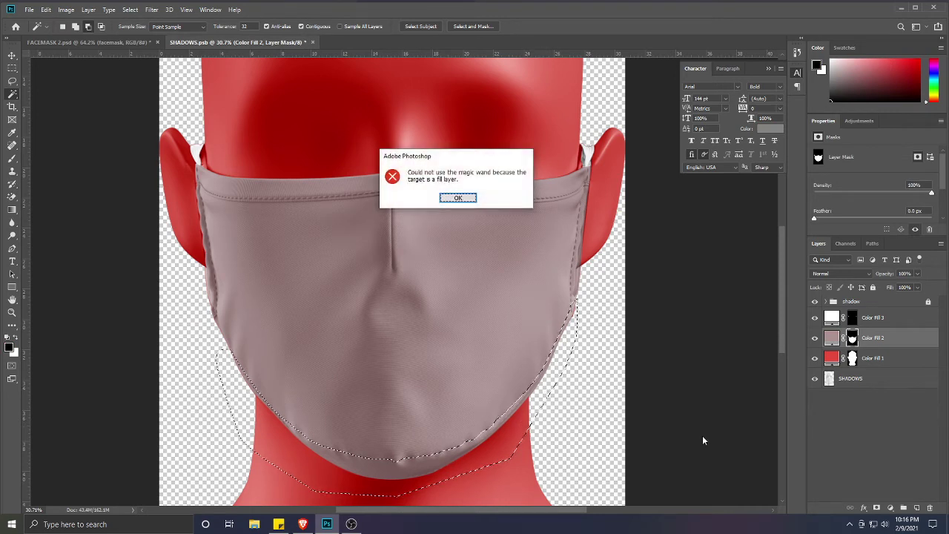
left_click(471, 200)
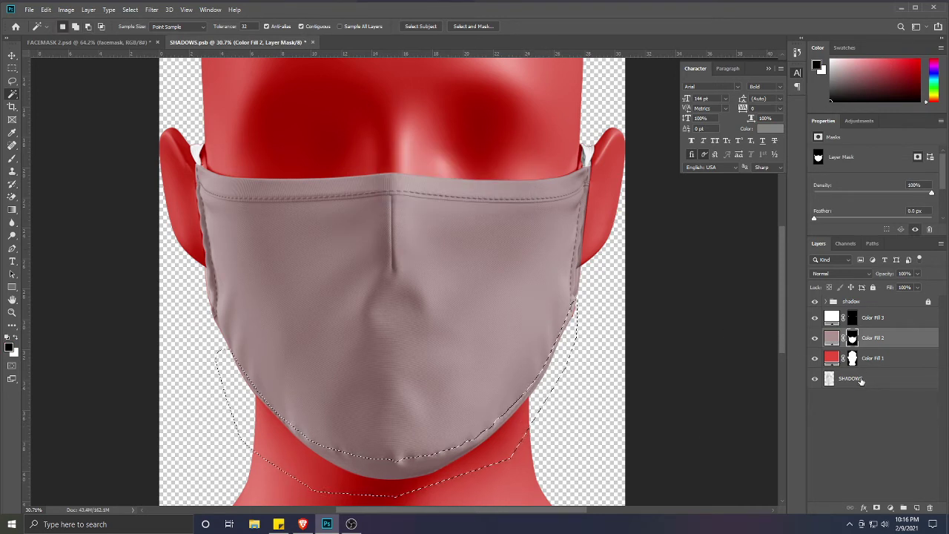
Using the SHADOWS layer, subtract the transparent background on both sides of the neck from the hem selection
left_click(860, 380)
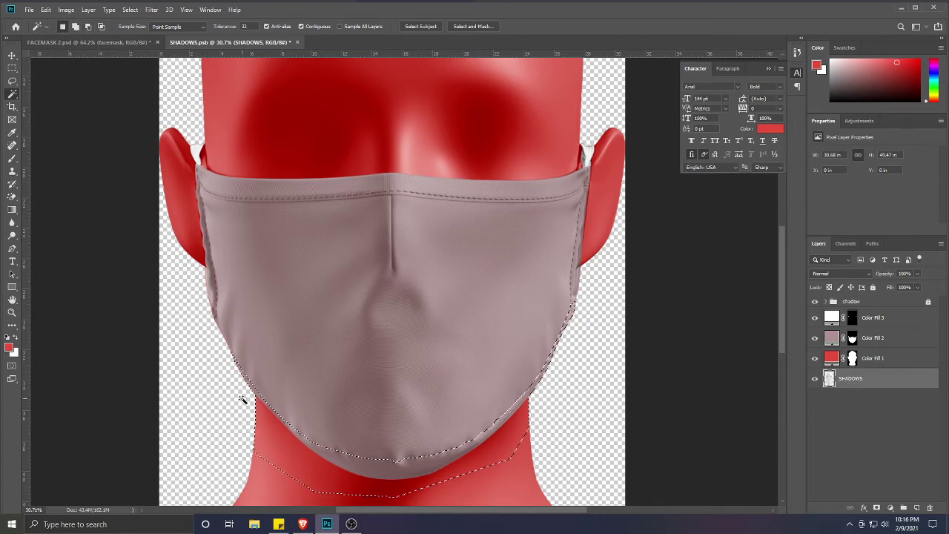
scroll(394, 408, "down", 2)
scroll(394, 407, "down", 2)
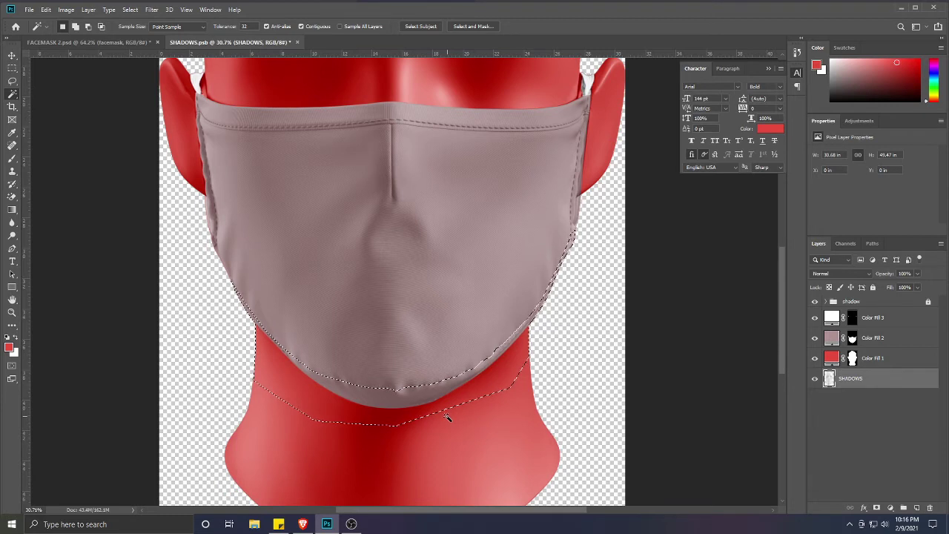
Add a Solid Color fill layer in 000000 above Color Fill 2, masked by the hem selection
left_click(894, 336)
left_click(891, 508)
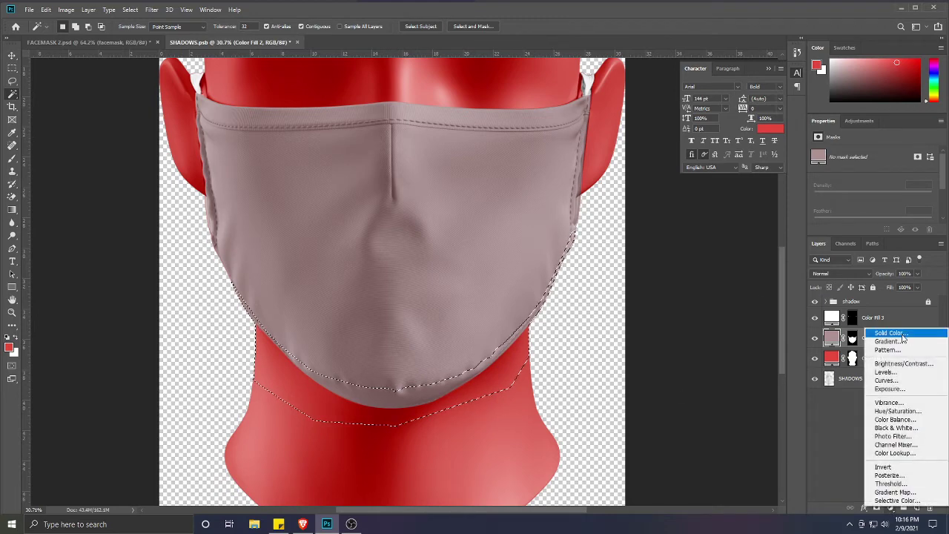
left_click(893, 333)
type("000000")
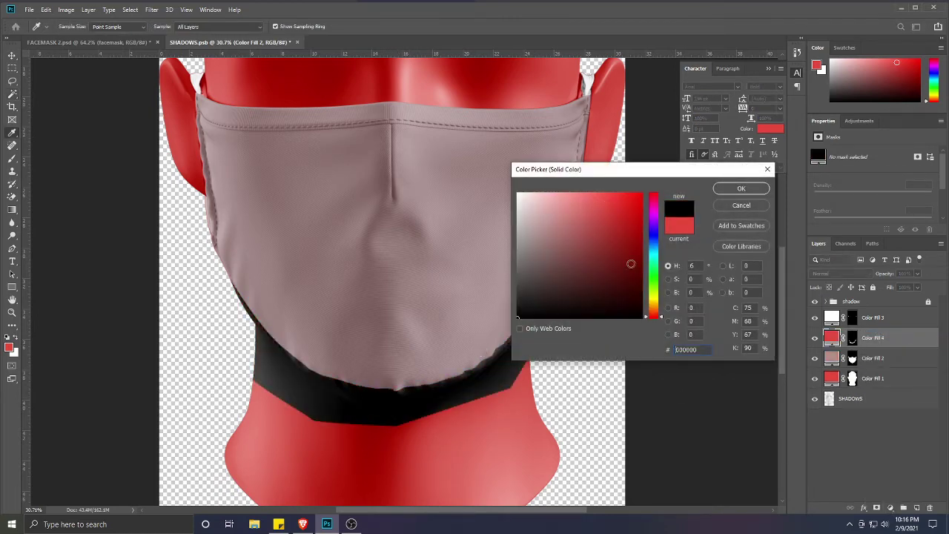
left_click(739, 189)
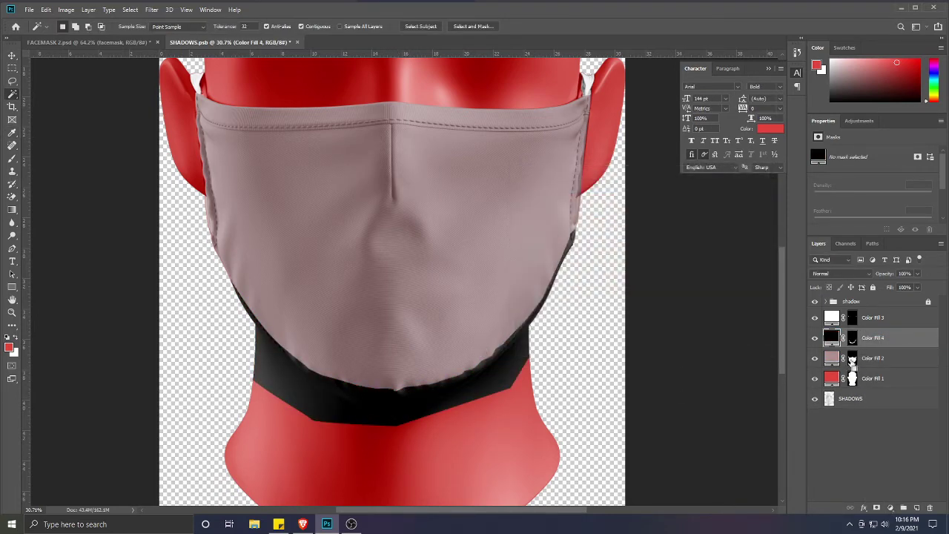
Fill Color Fill 4's layer mask with black everywhere outside Color Fill 2's mask shape, and deselect
left_click(852, 359, "ctrl")
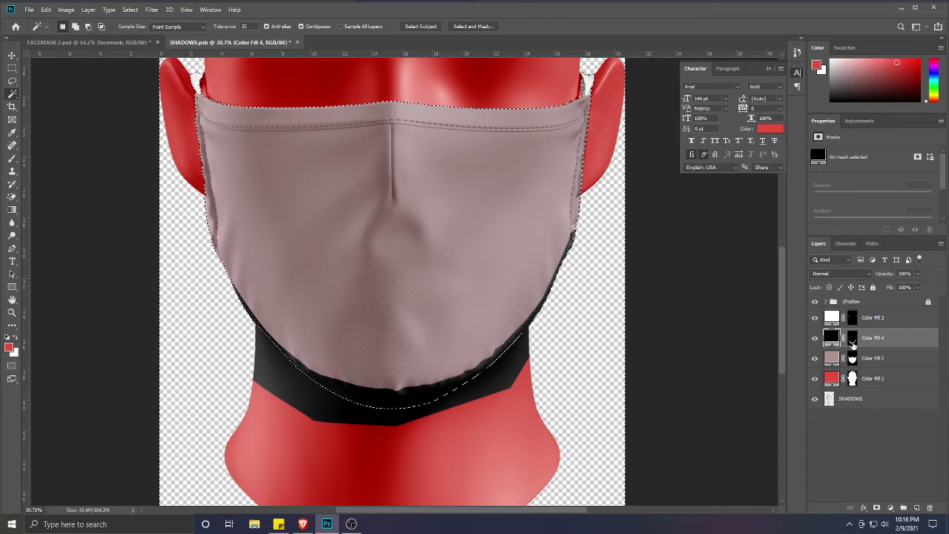
left_click(852, 341)
key("alt+BackSpace")
key("ctrl+d")
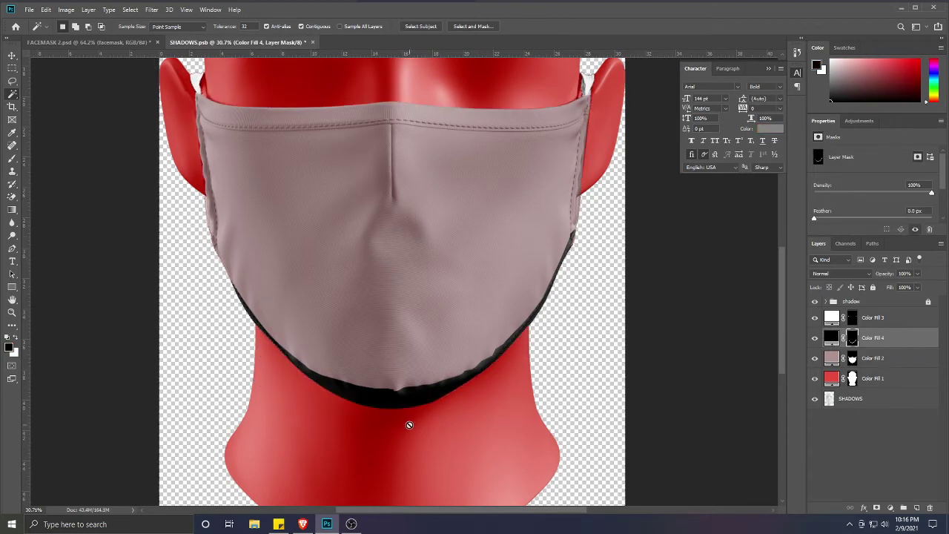
scroll(390, 393, "up", 5)
scroll(389, 391, "down", 5)
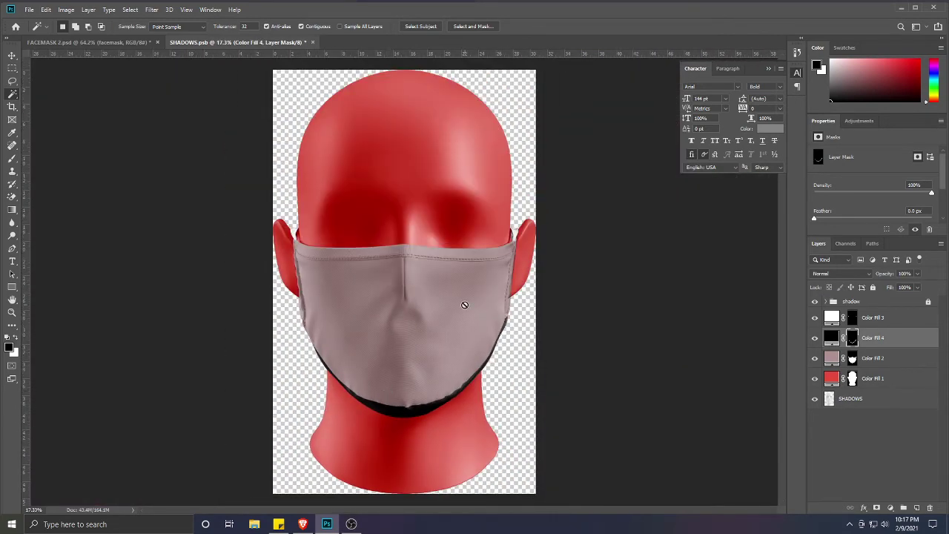
Keep the hem's Color Fill 4 black and set Color Fill 2 to 000000
double_click(832, 338)
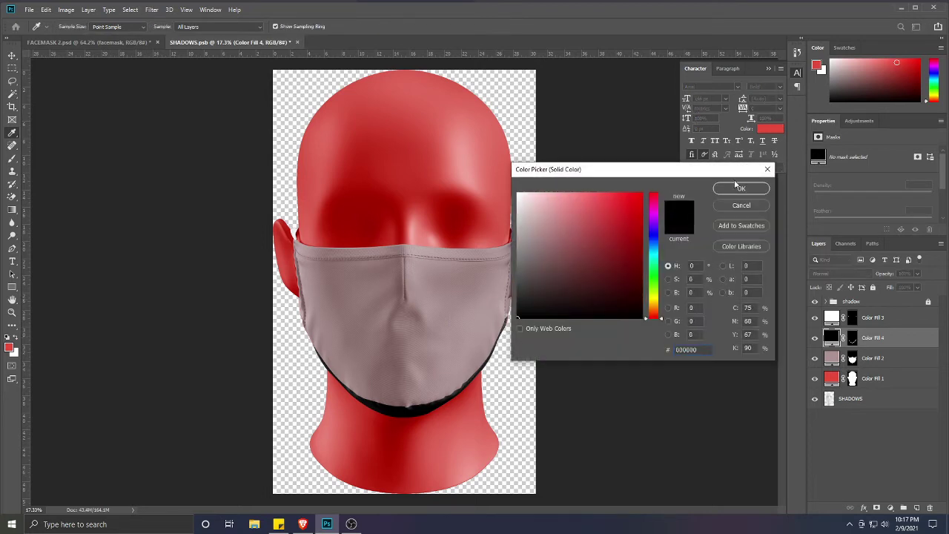
left_click(741, 189)
double_click(832, 358)
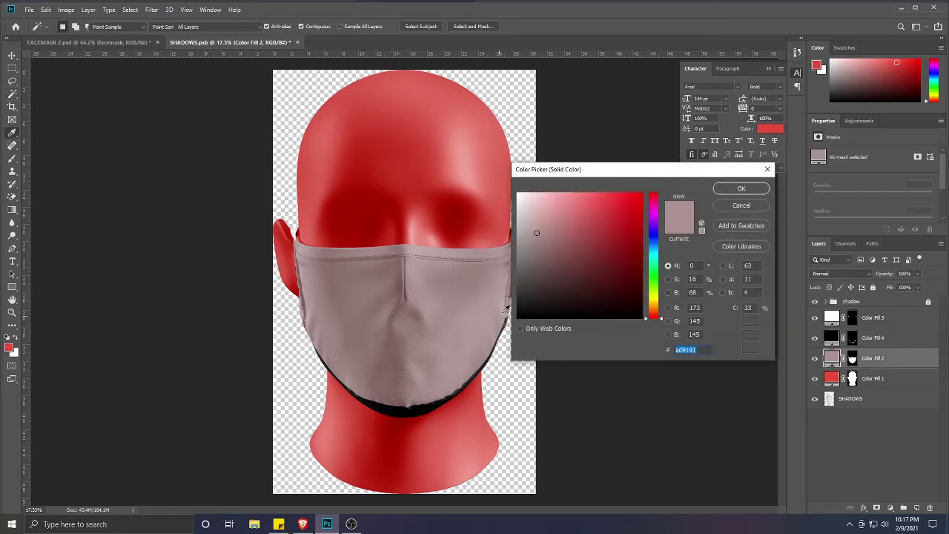
left_click(490, 358)
left_click(449, 382)
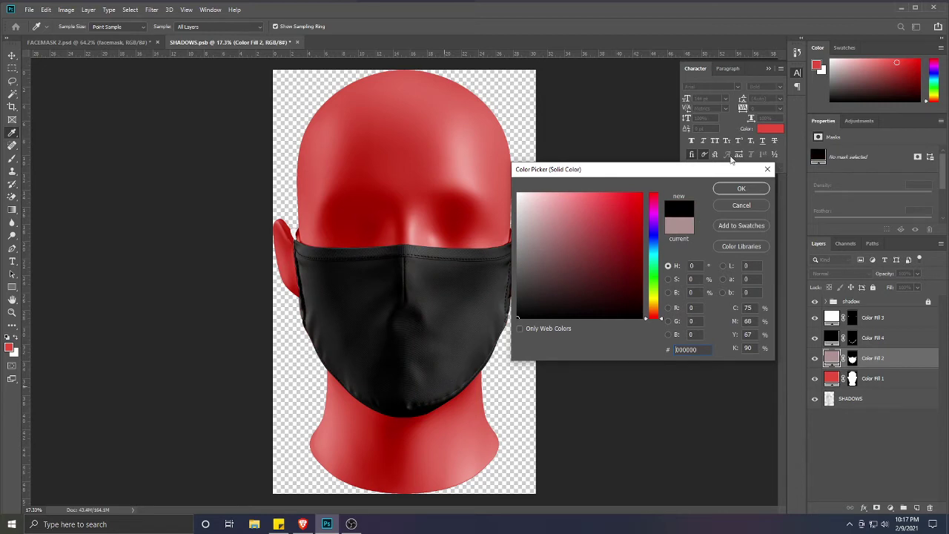
left_click(741, 190)
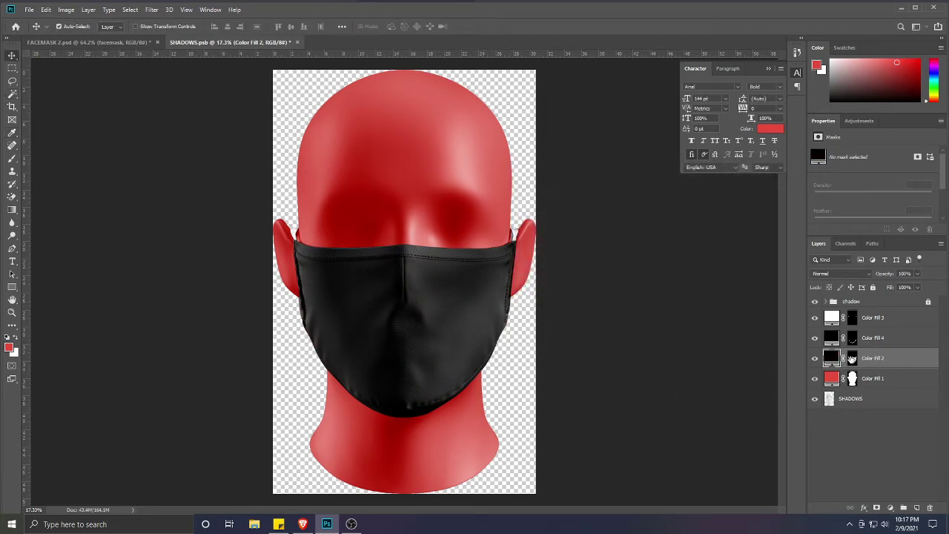
Draw a rectangle about 2758 × 1811 px over the face mask, above Color Fill 3, and convert it to a smart object
left_click(889, 325)
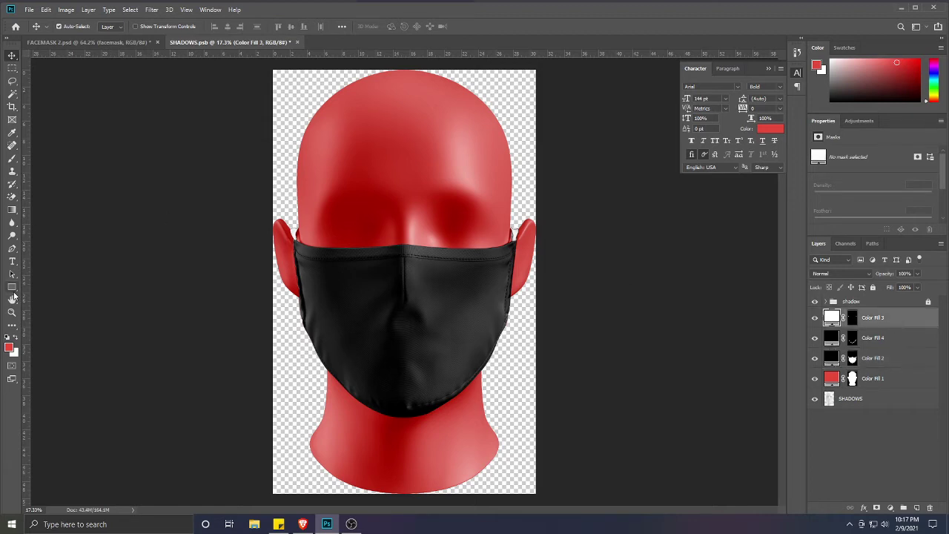
key("u")
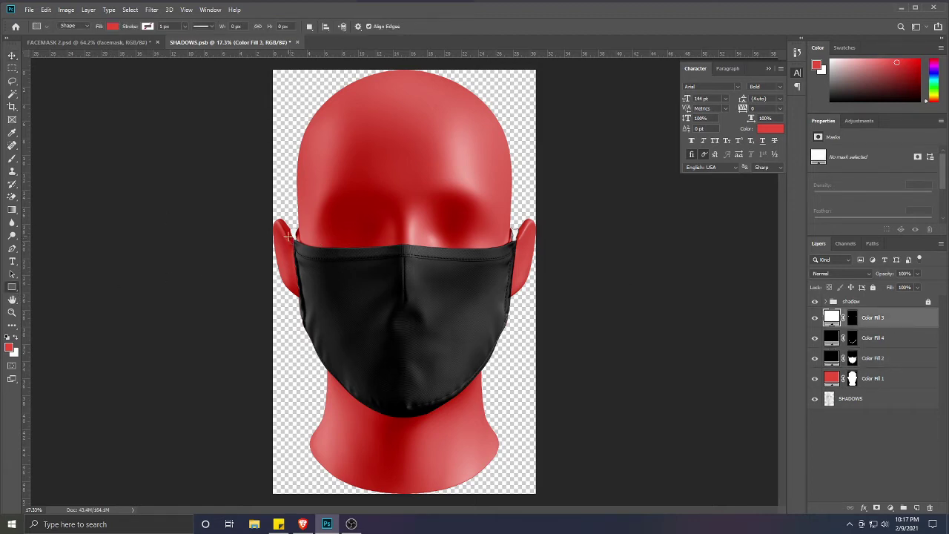
left_click_drag(286, 238, 529, 395)
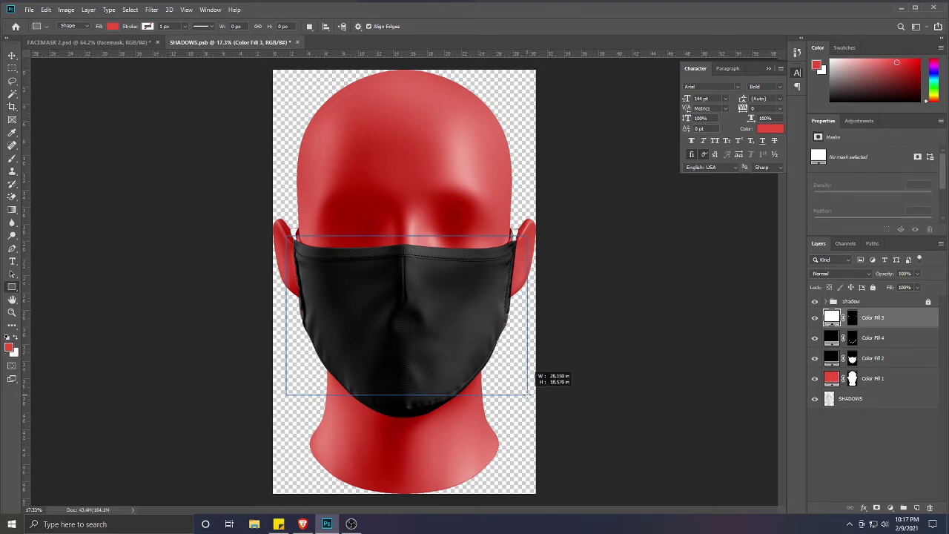
mouse_move(528, 395)
left_mouse_down()
mouse_move(528, 410)
mouse_move(523, 369)
mouse_move(521, 389)
left_mouse_up()
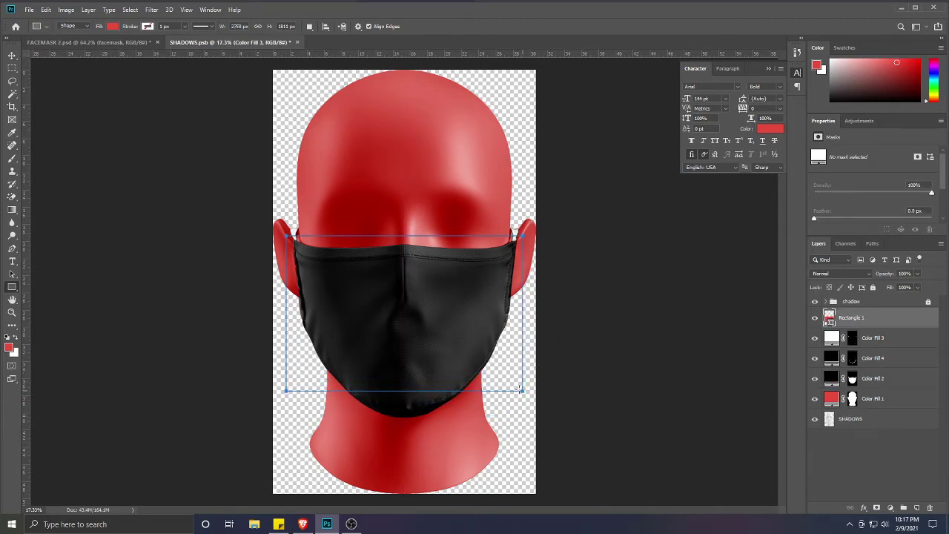
right_click(866, 319)
left_click(773, 233)
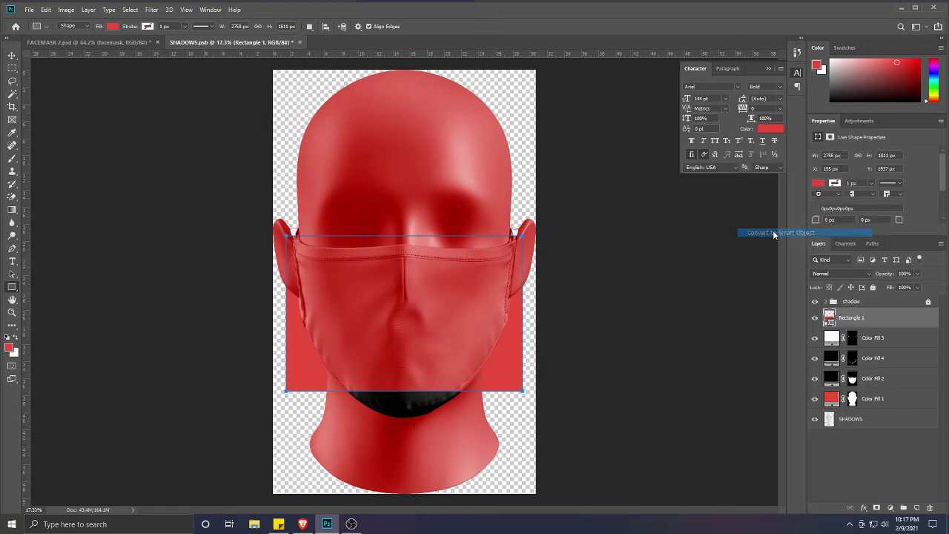
Start warping Rectangle 1 and curve its bottom edge downward to cover the mask's chin area
key("ctrl+t")
right_click(407, 346)
left_click(425, 415)
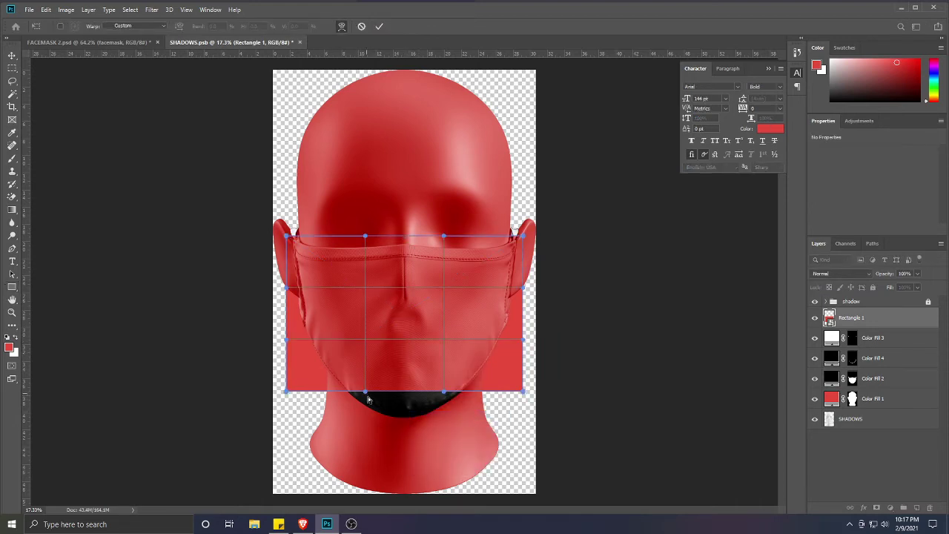
left_click_drag(369, 400, 367, 418)
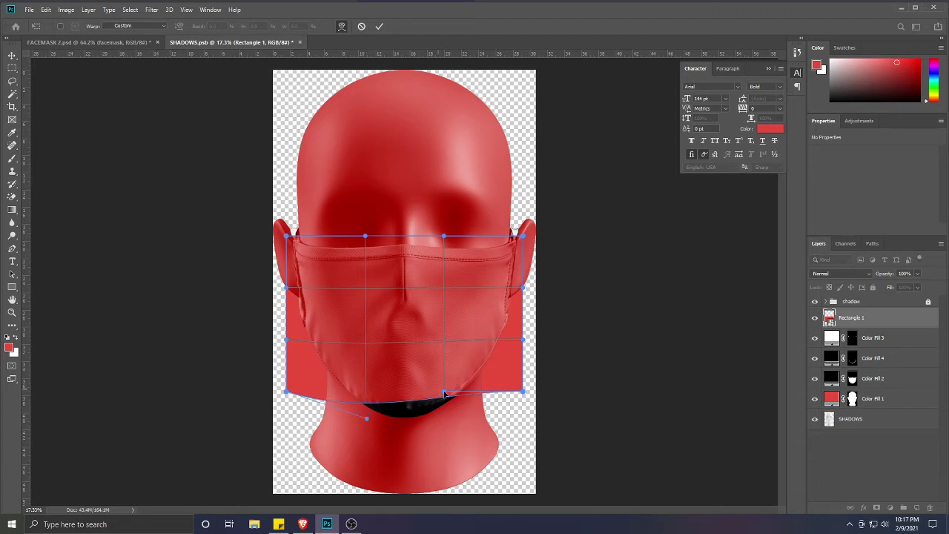
left_click_drag(445, 394, 447, 421)
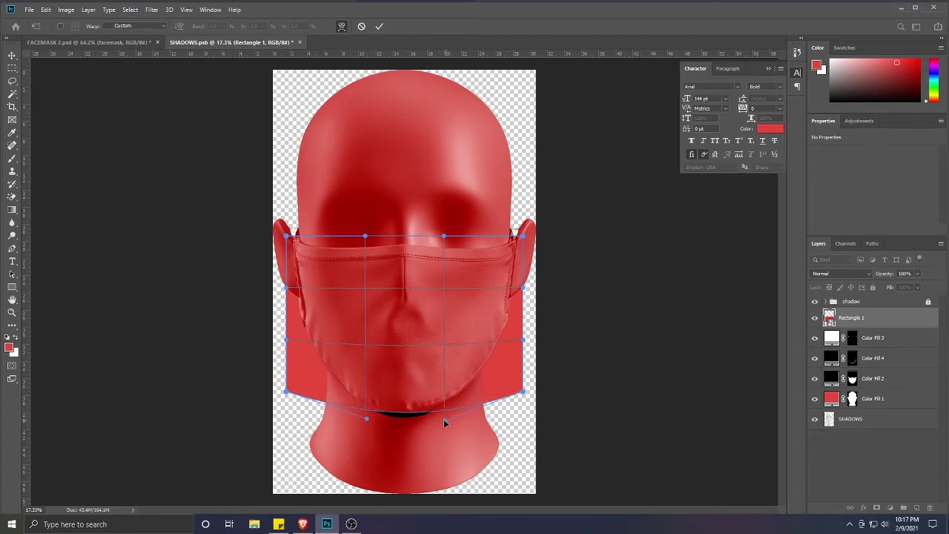
left_click_drag(366, 419, 365, 432)
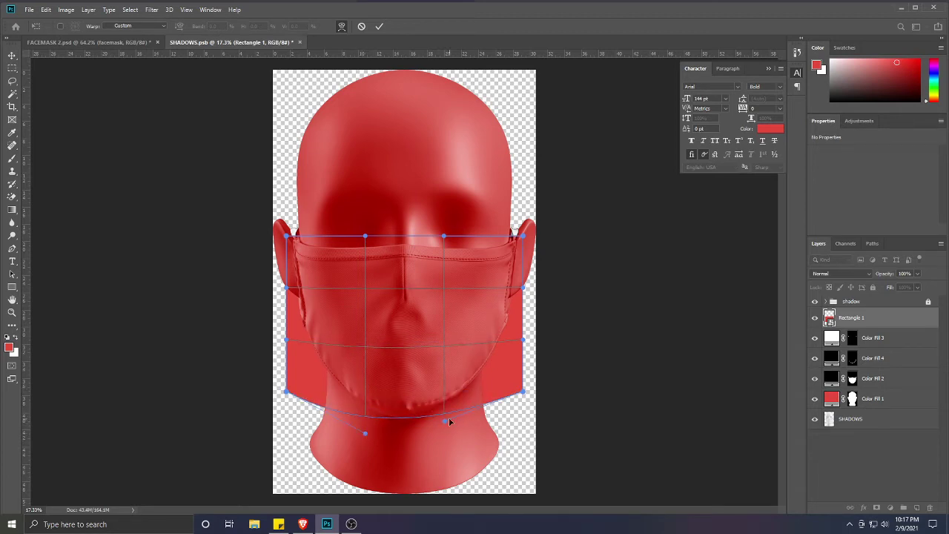
left_click_drag(449, 421, 446, 431)
Warp the rectangle's left side inward and its lower-left corner upward, keeping the bottom curve around the mask's left outline
left_click_drag(287, 342, 289, 270)
left_click_drag(287, 236, 293, 234)
left_click_drag(288, 392, 297, 314)
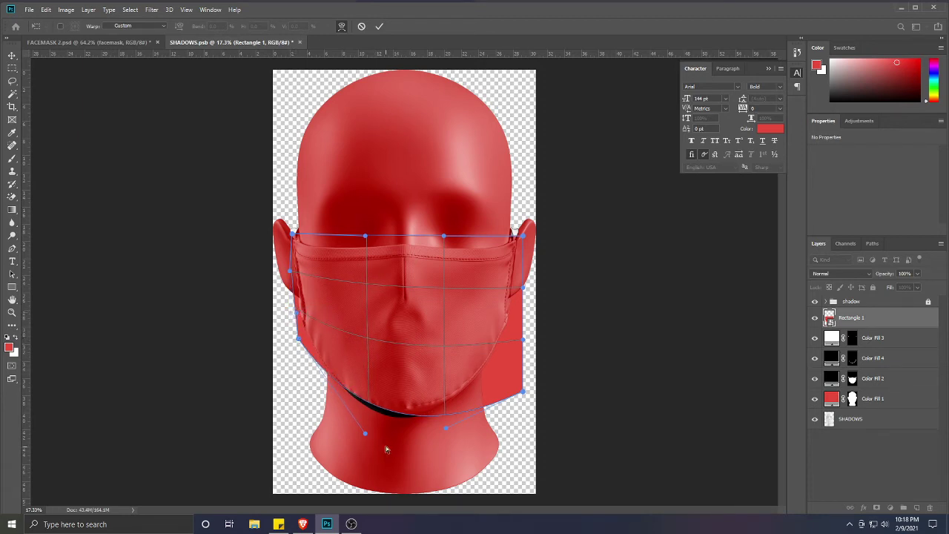
left_click_drag(365, 434, 368, 460)
left_click_drag(300, 340, 300, 335)
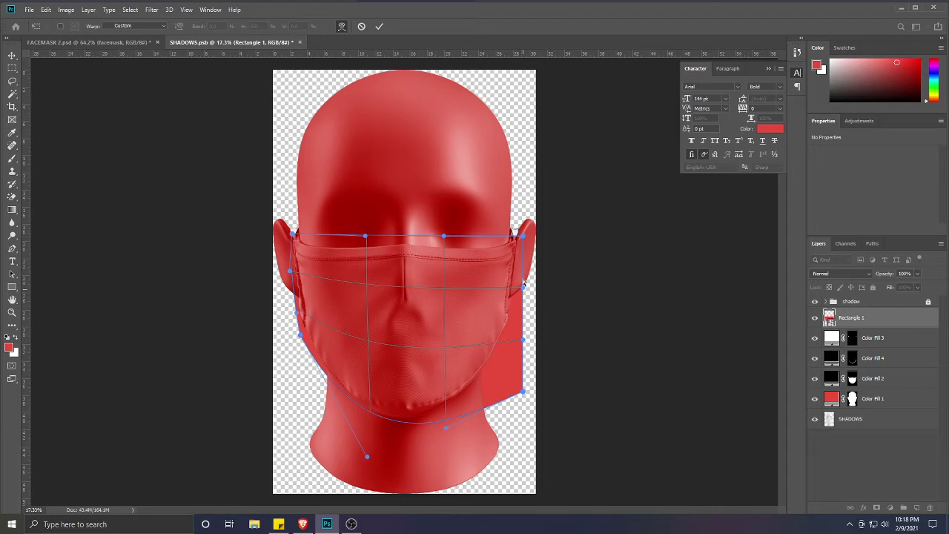
Warp the rectangle's right side and lower-right corner to follow the mask's right outline, deepening the bottom curve there
left_click_drag(522, 283, 521, 259)
left_click_drag(523, 340, 520, 281)
left_click_drag(527, 396, 513, 328)
left_click_drag(445, 429, 446, 448)
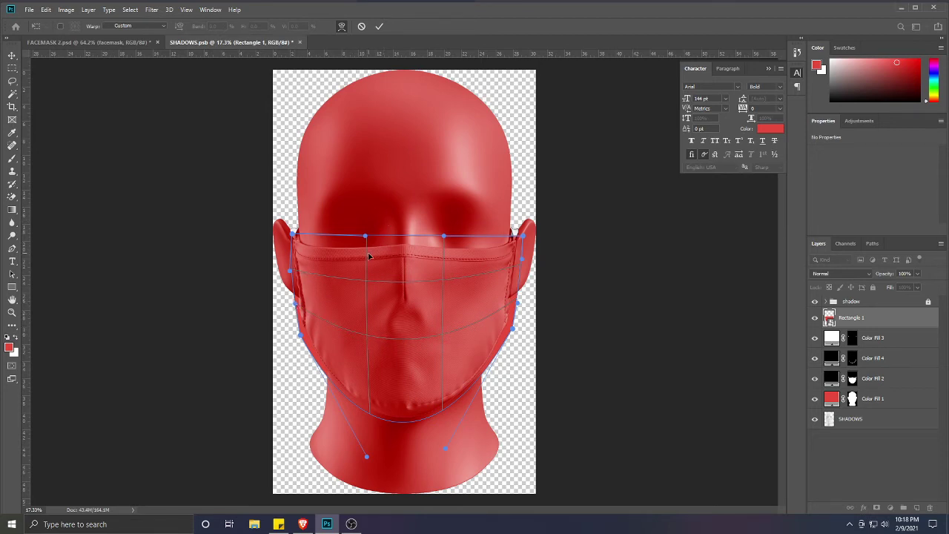
Bend the rectangle's top edge slightly downward to follow the mask's upper hem and adjust its upper-right corner
left_click_drag(364, 236, 365, 246)
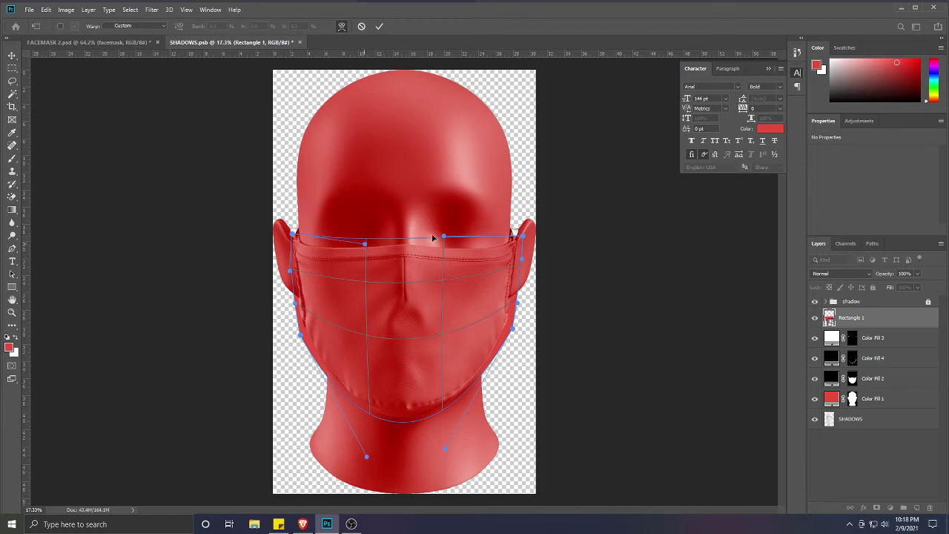
left_click_drag(444, 237, 445, 243)
left_click_drag(524, 241, 522, 235)
Flatten the upper inner grid line of the warp, fine-tune the left handles and lower grid line, and apply the warp
left_click_drag(445, 280, 446, 284)
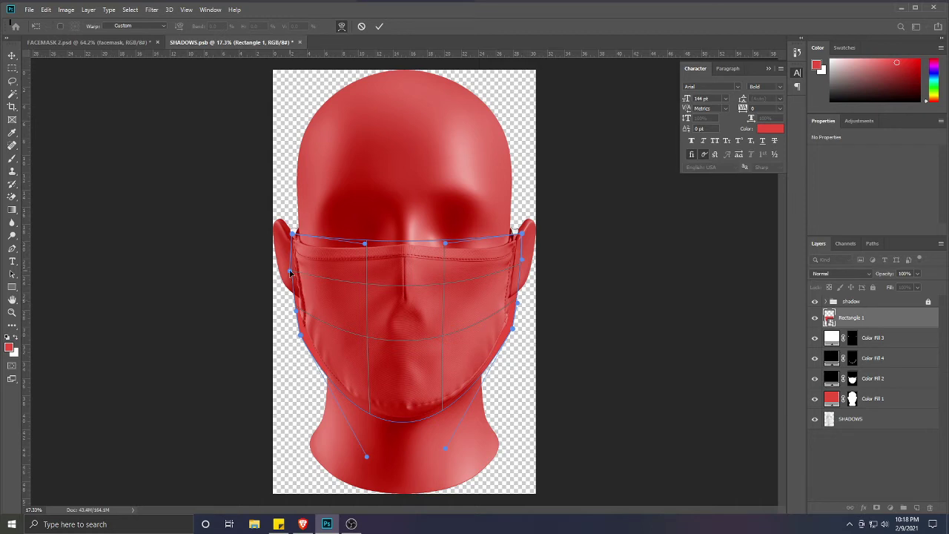
left_click_drag(293, 275, 294, 275)
left_click_drag(408, 288, 405, 275)
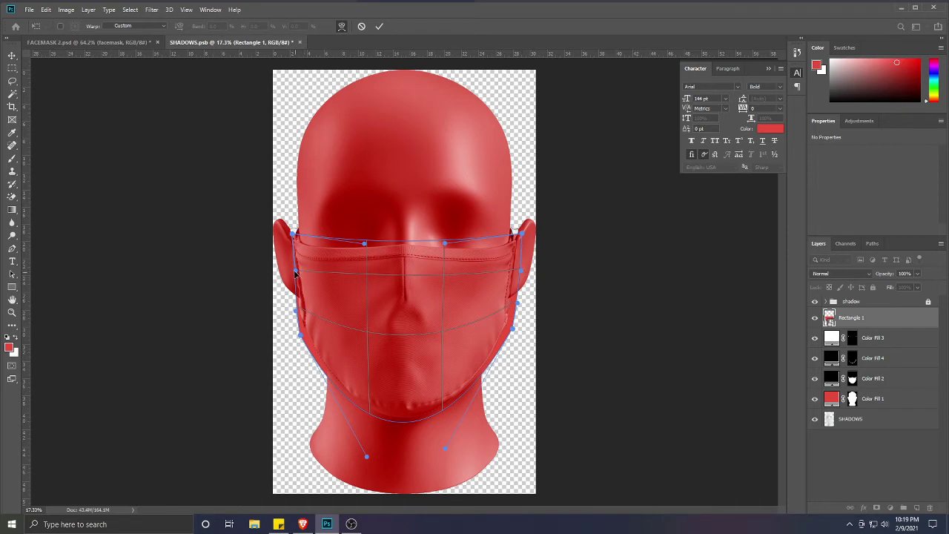
left_click_drag(295, 271, 295, 273)
left_click_drag(404, 338, 404, 340)
left_click(379, 26)
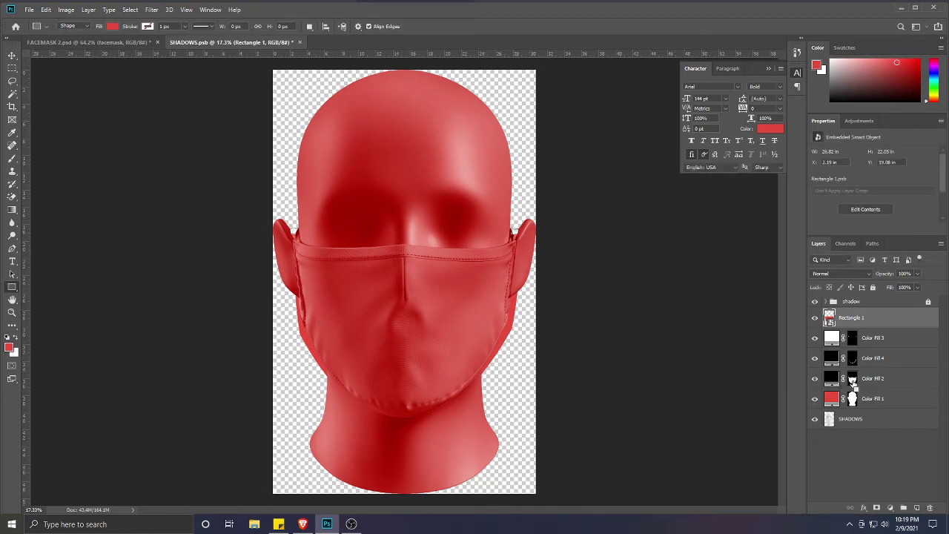
Add a layer mask to Rectangle 1 from the shape of Color Fill 2's mask
left_click(852, 380, "ctrl")
left_click(877, 509)
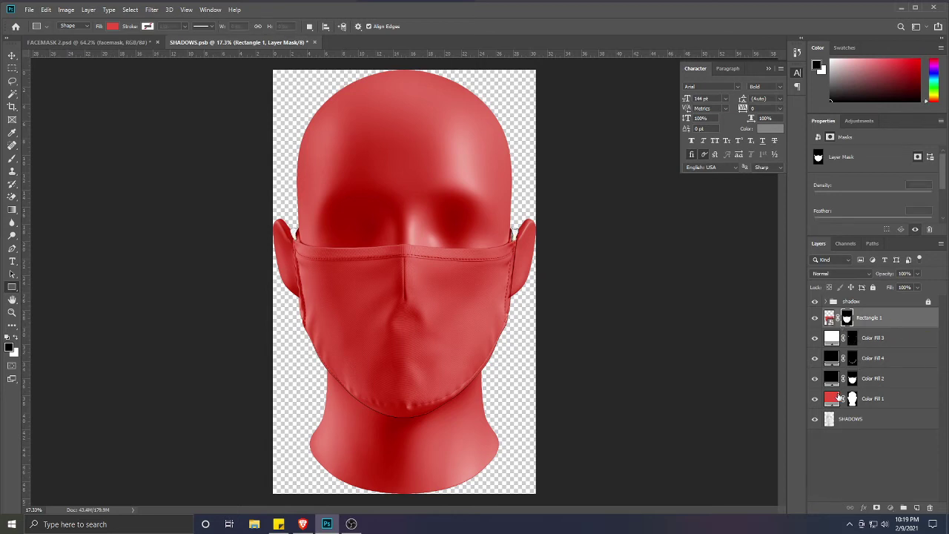
Set the head's Color Fill 1 to dcdcdc and the ear loops' Color Fill 3 to 000000
double_click(831, 399)
left_click_drag(581, 279, 512, 209)
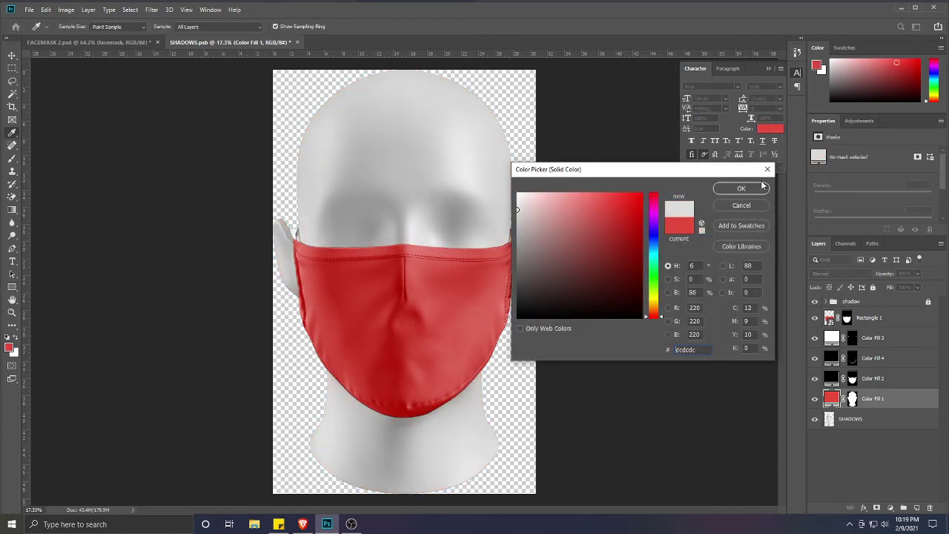
left_click(740, 190)
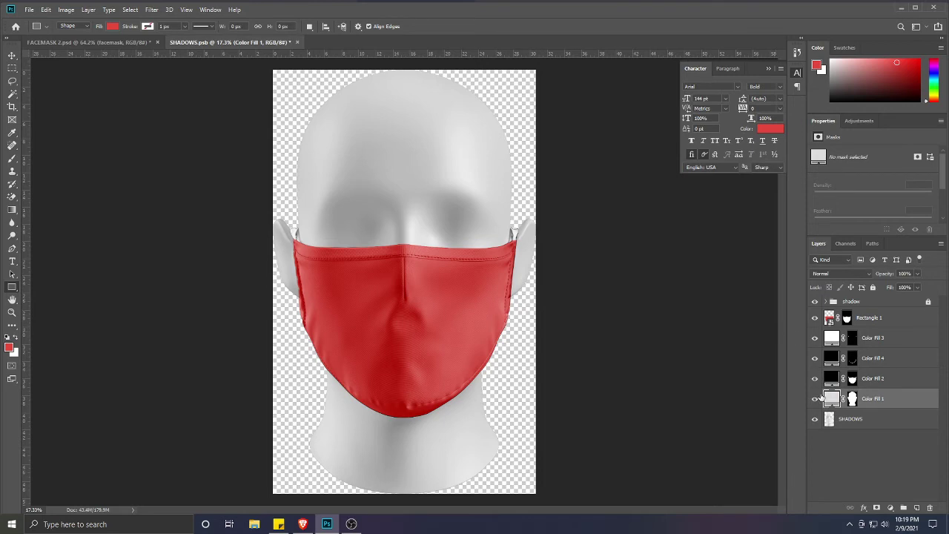
double_click(831, 338)
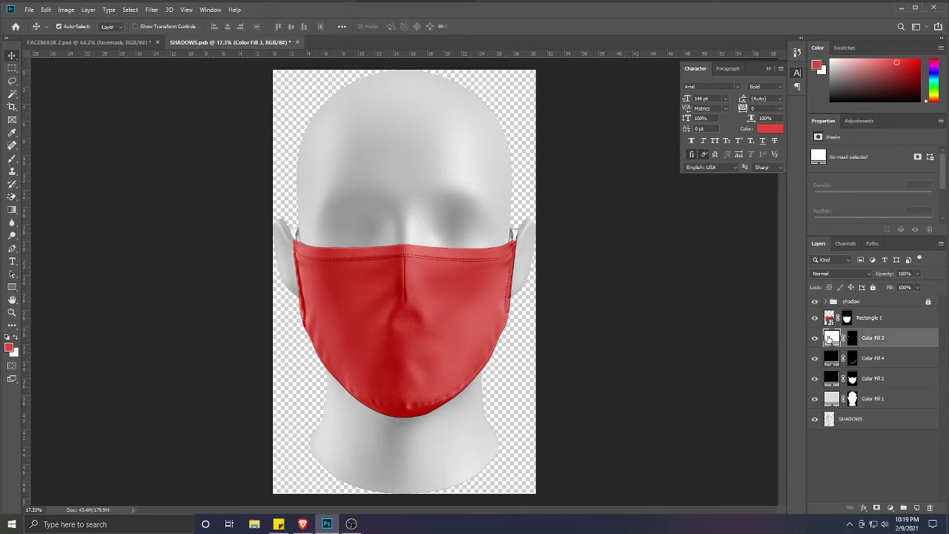
type("000000")
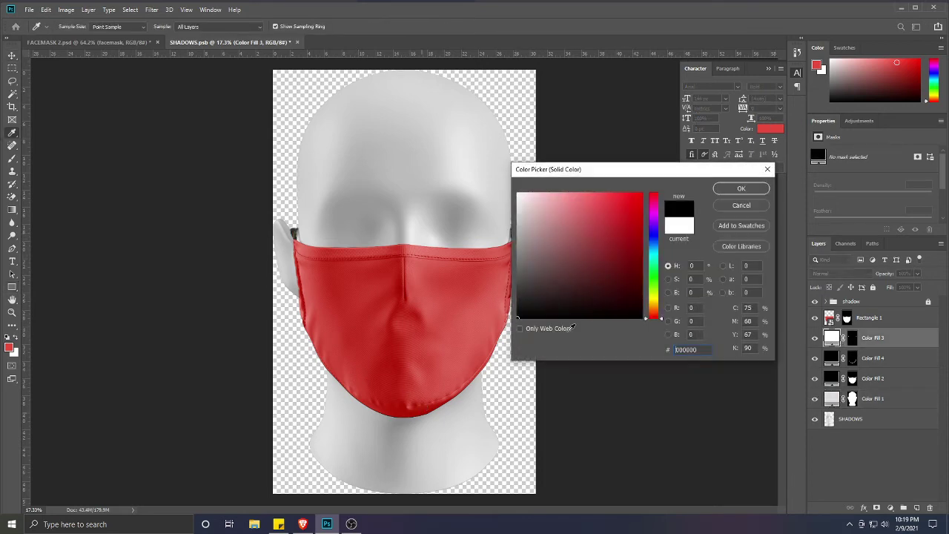
left_click(731, 190)
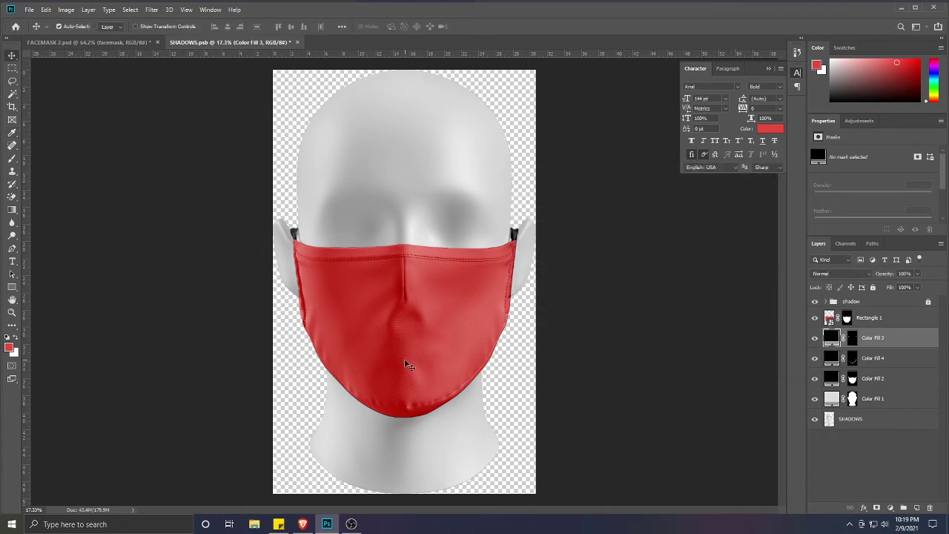
Open Rectangle 1's smart object contents and draw a horizontal stripe about 2864 × 161 px across the upper part of the artwork
double_click(829, 319)
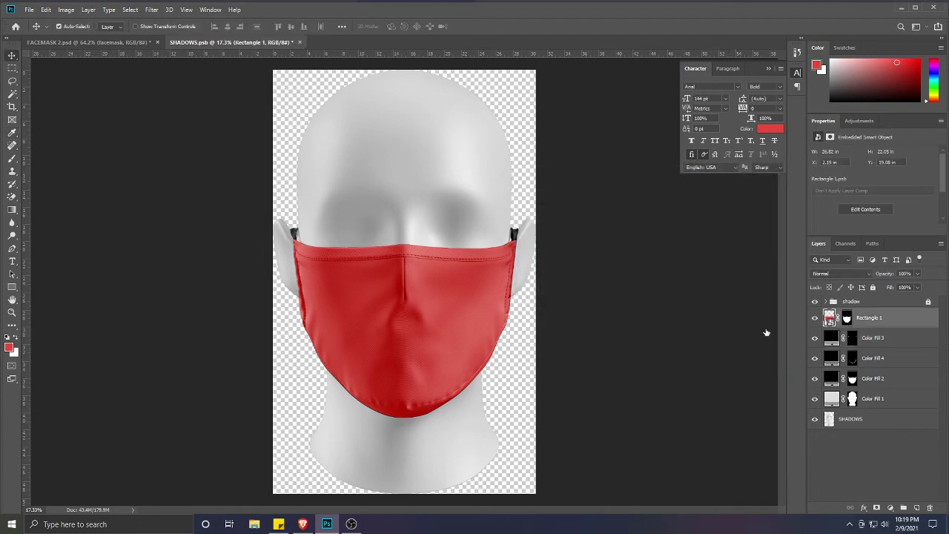
scroll(375, 266, "up", 1)
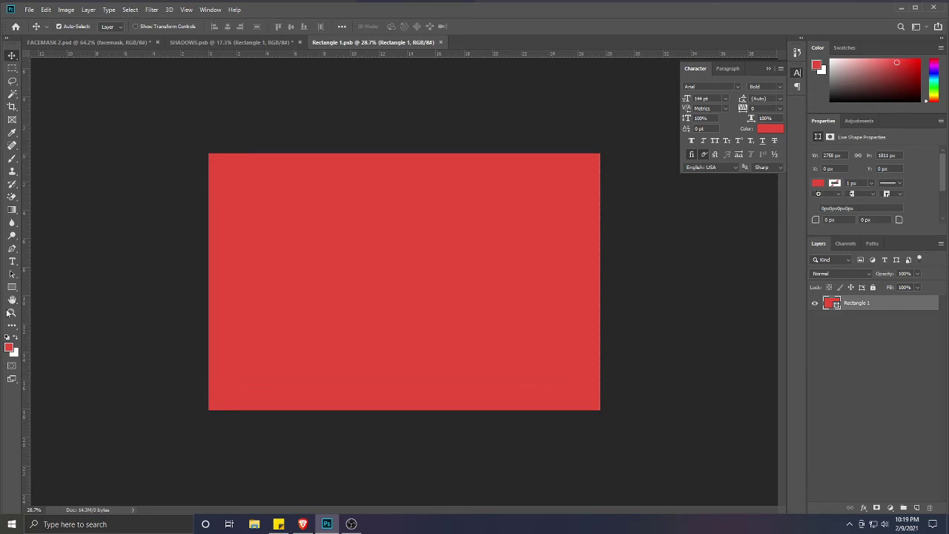
left_click(12, 287)
left_click_drag(200, 205, 607, 227)
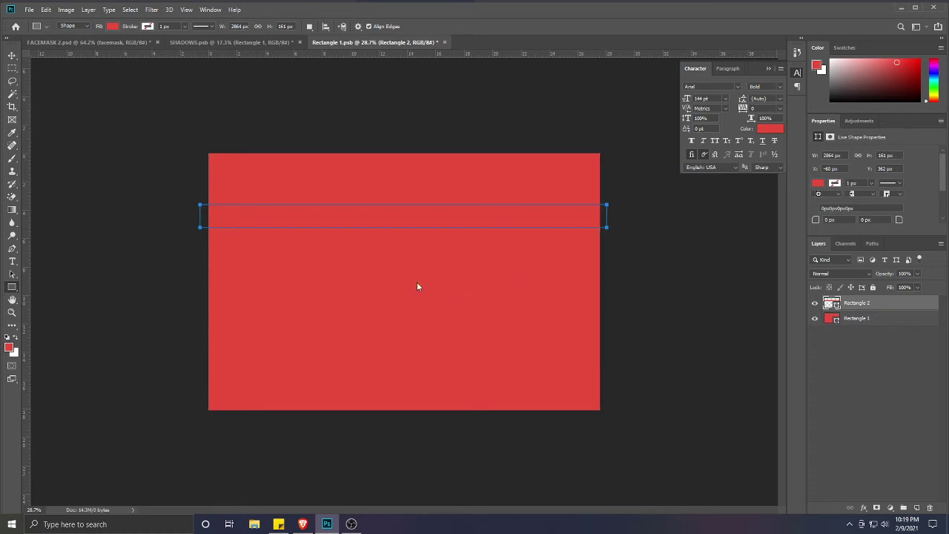
Set the fill colour of the new stripe, Rectangle 2, to ffffff
double_click(832, 303)
left_click(517, 193)
left_click(730, 188)
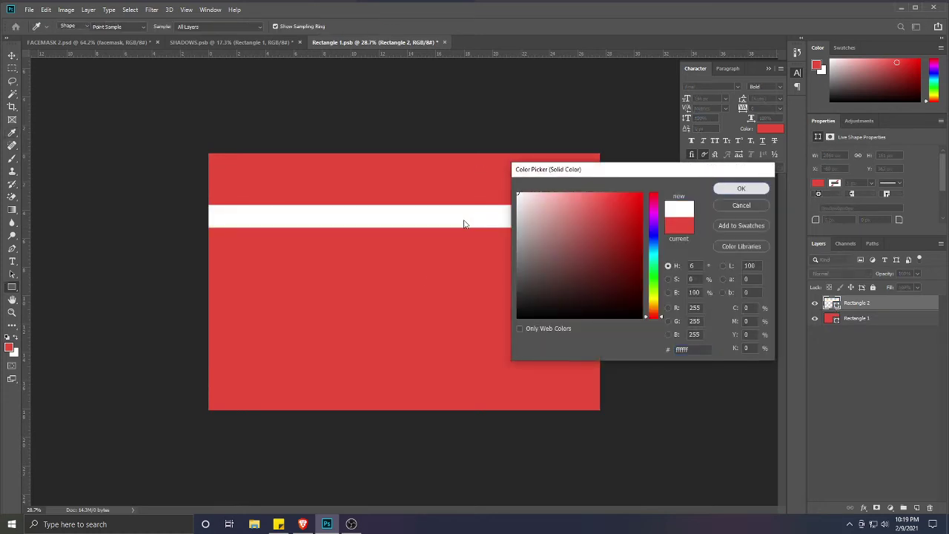
key("Return")
Duplicate the white stripe twice and space the copies evenly below the original to form three parallel stripes
key("v")
key("ctrl+j")
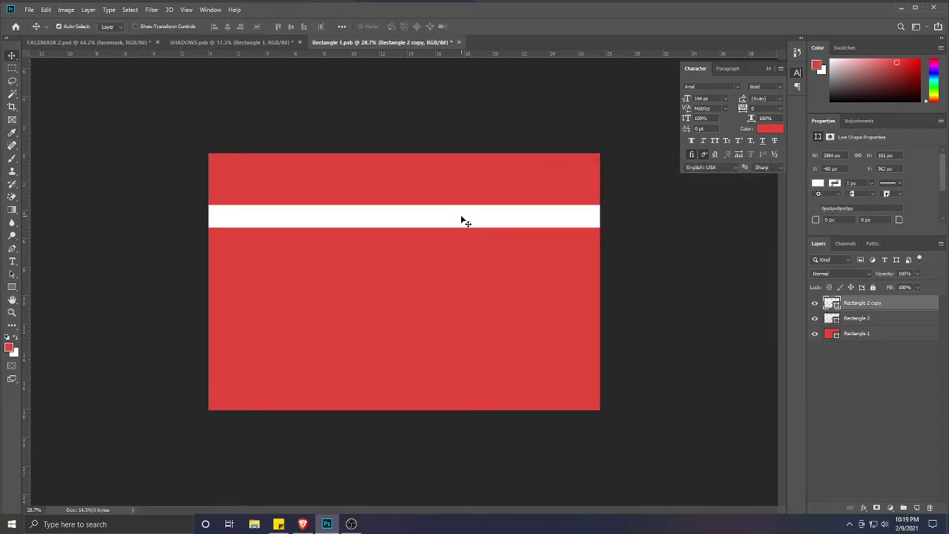
left_click_drag(462, 217, 470, 289)
key("ctrl+j")
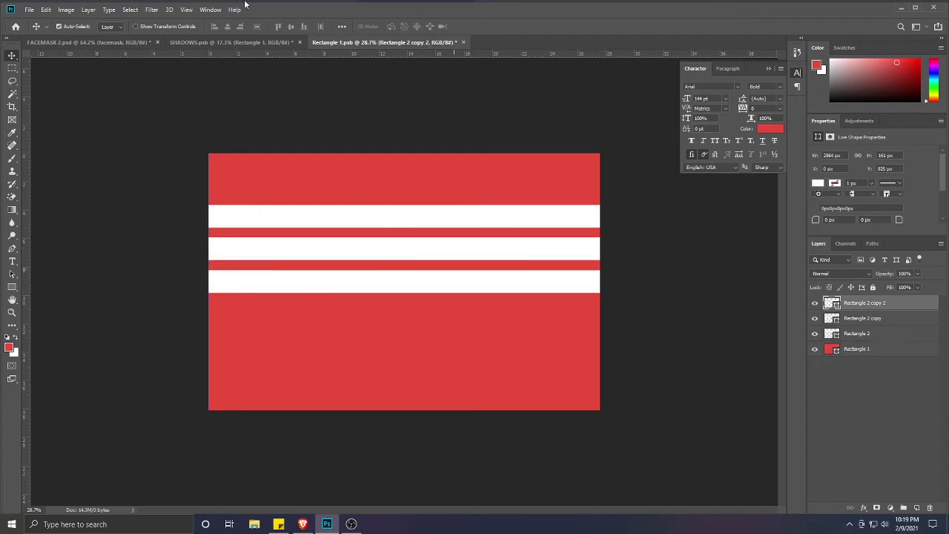
Arrange the open documents 2-up vertical and save Rectangle 1.psb to update the mask design in SHADOWS.psb
left_click(211, 9)
mouse_move(230, 19)
left_click(338, 49)
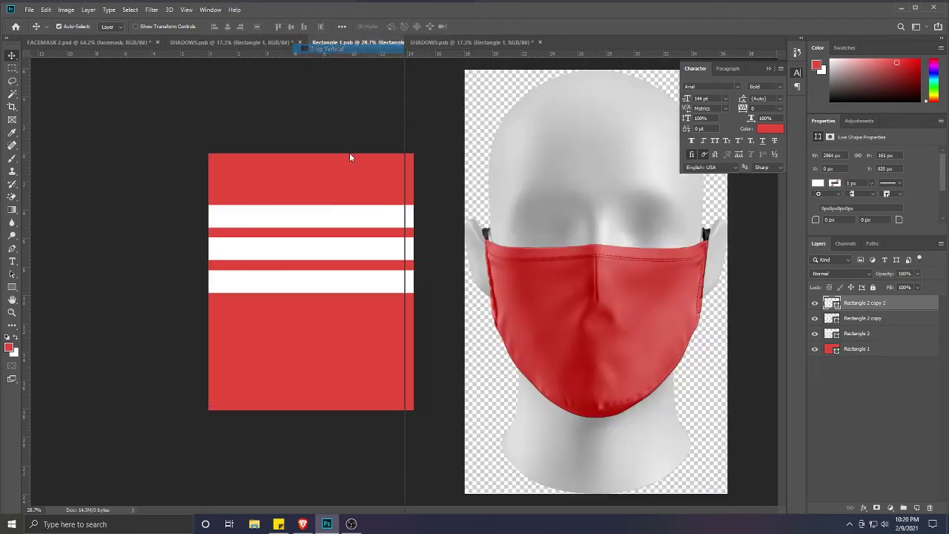
left_click(286, 263)
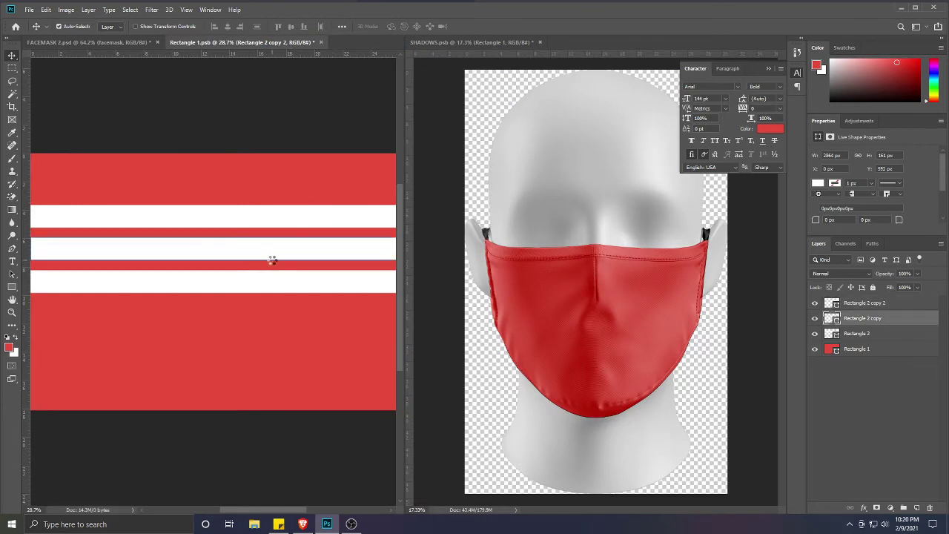
key("ctrl+s")
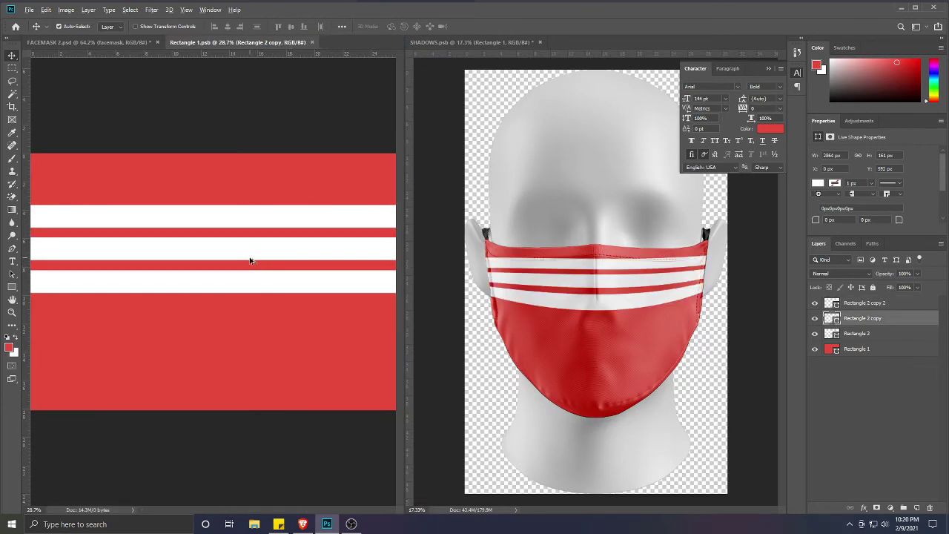
scroll(251, 261, "down", 1)
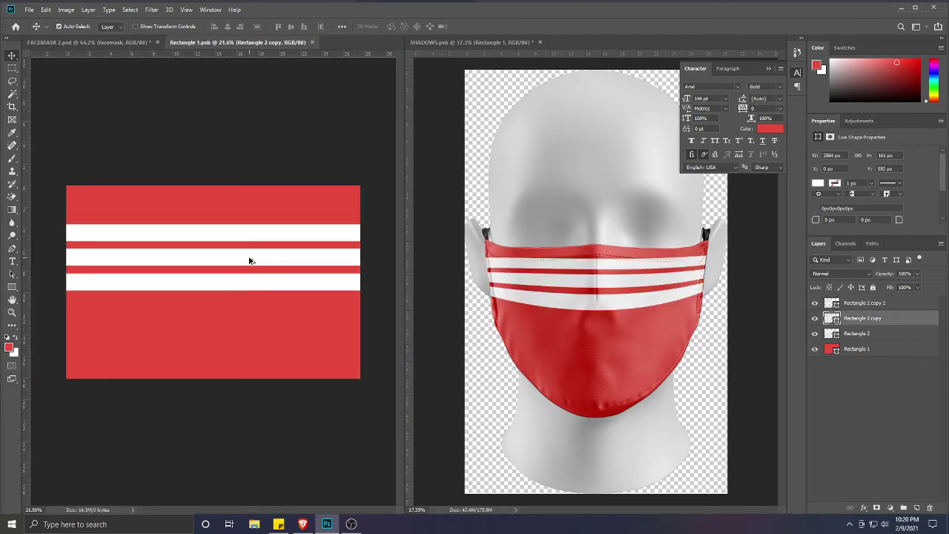
Warp the Rectangle 1 smart object in SHADOWS.psb, adjusting its centre and side edge so the white stripes curve around the mask
left_click(584, 316)
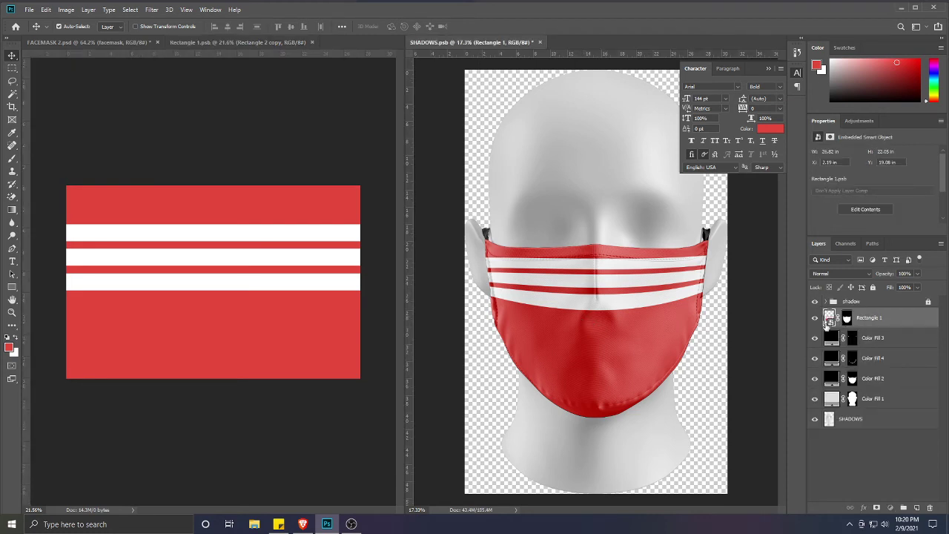
key("ctrl+t")
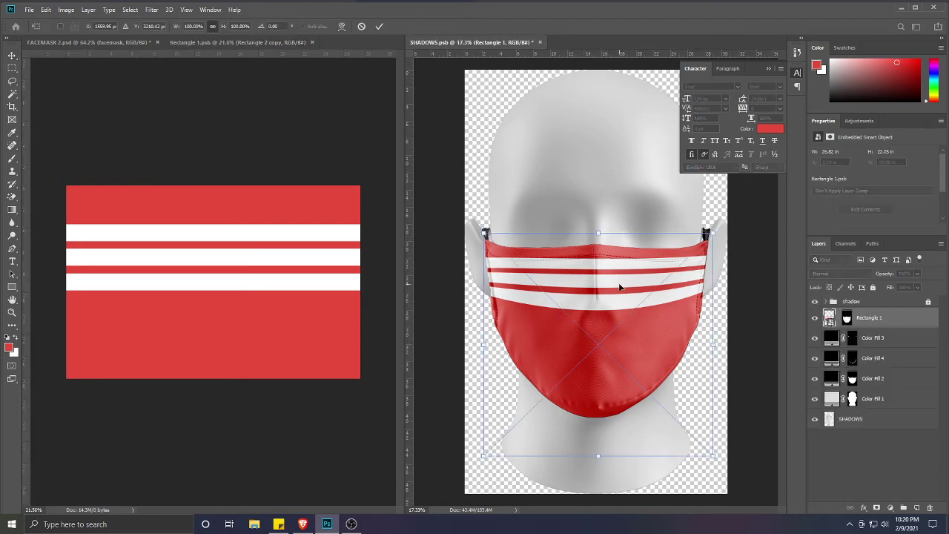
right_click(621, 283)
left_click(638, 355)
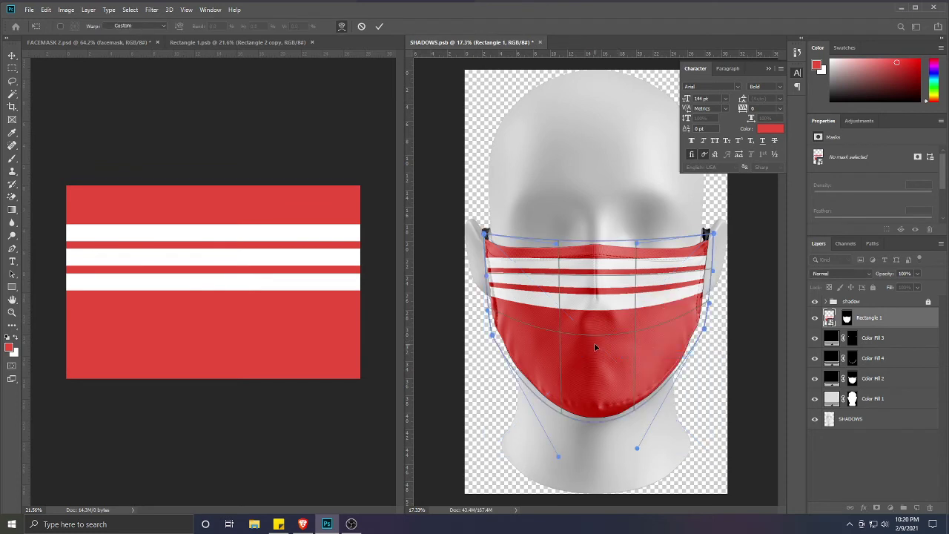
left_click_drag(594, 335, 594, 321)
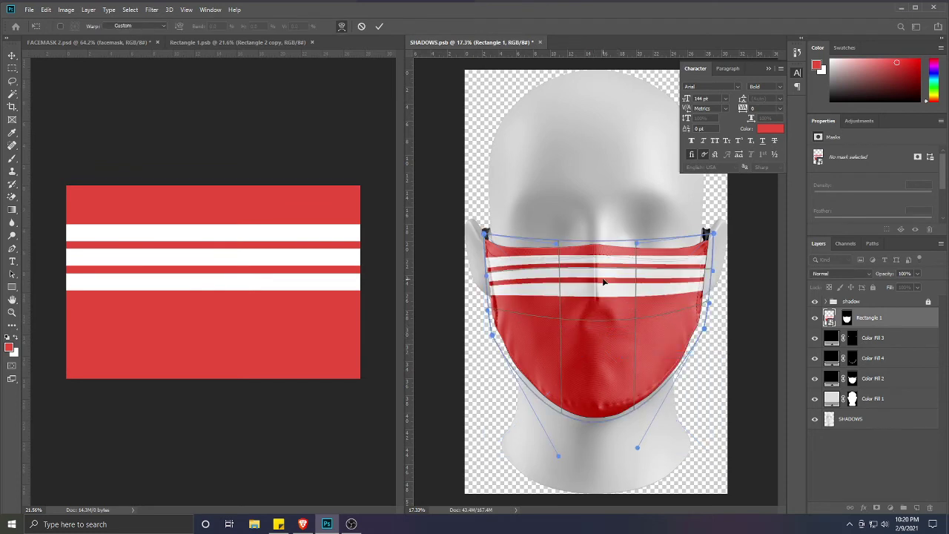
mouse_move(602, 282)
left_mouse_down()
mouse_move(599, 291)
mouse_move(597, 281)
left_mouse_up()
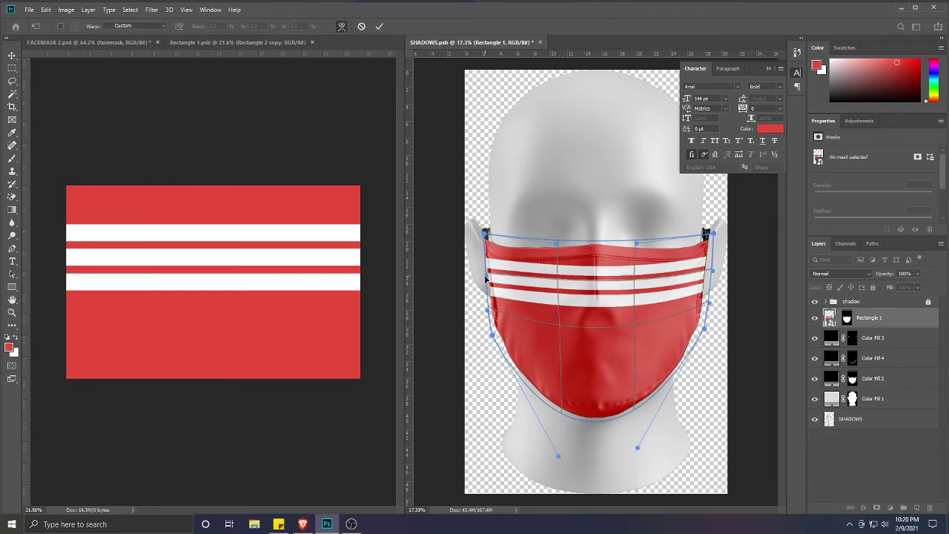
left_click_drag(485, 279, 486, 267)
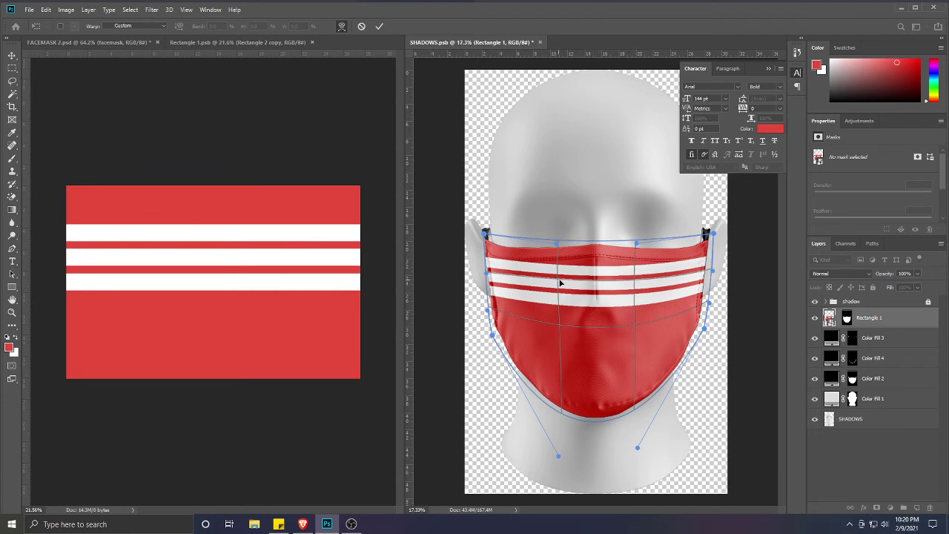
left_click_drag(560, 279, 560, 281)
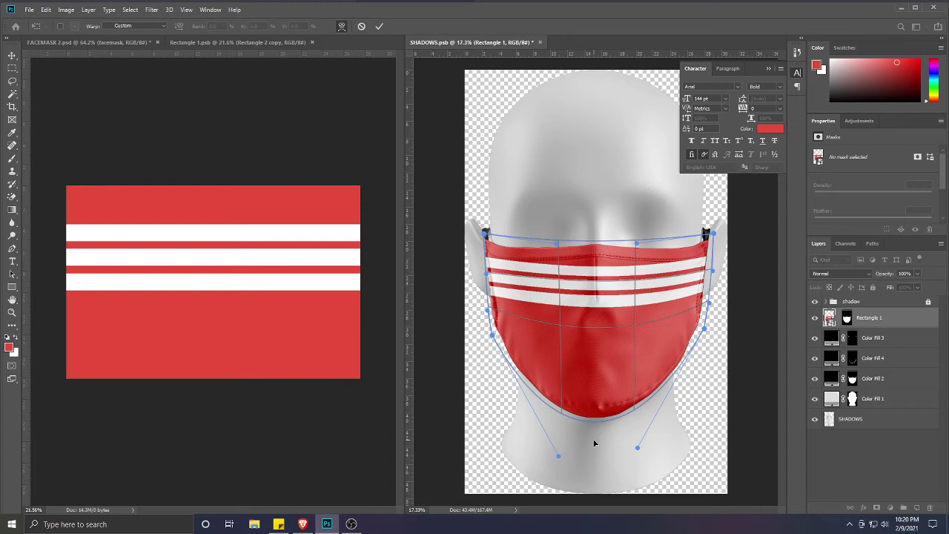
left_click(379, 26)
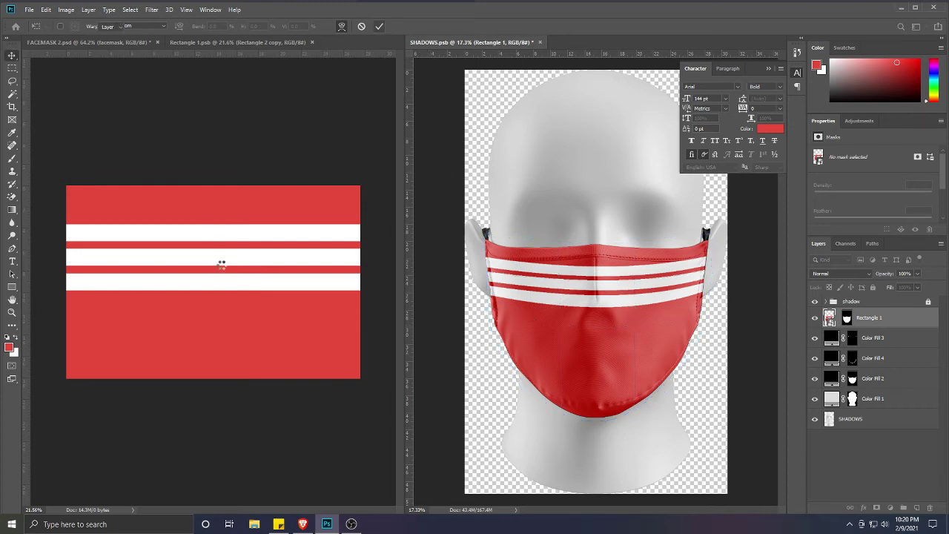
Extend the pattern in Rectangle 1.psb to six stripes by merging the three stripe layers and placing a duplicate below, and save the file
left_click(291, 272)
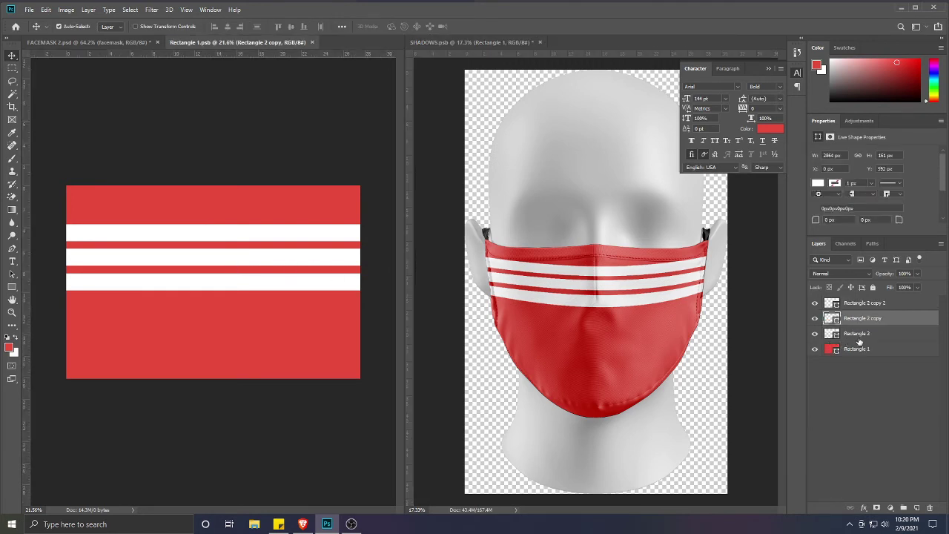
left_click(856, 304, "shift")
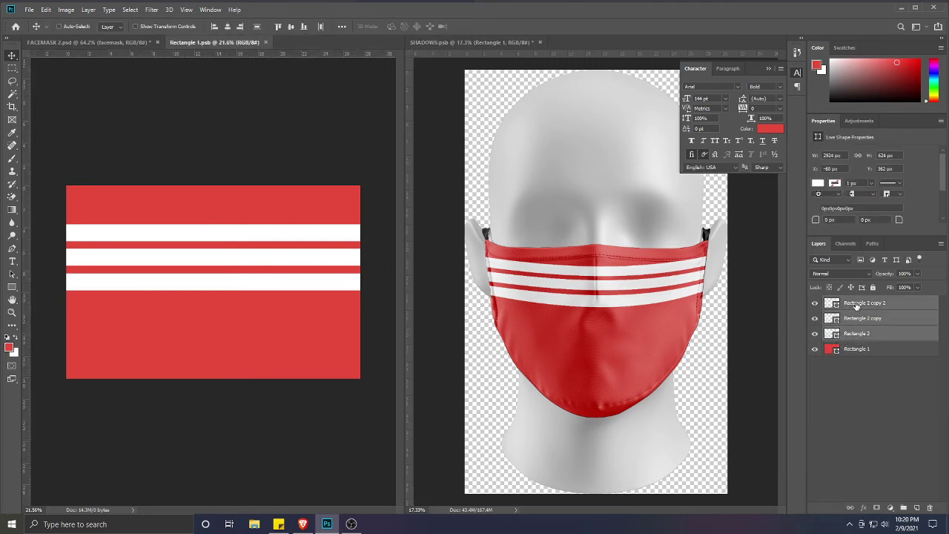
key("ctrl+e")
key("ctrl+j")
key("ctrl+t")
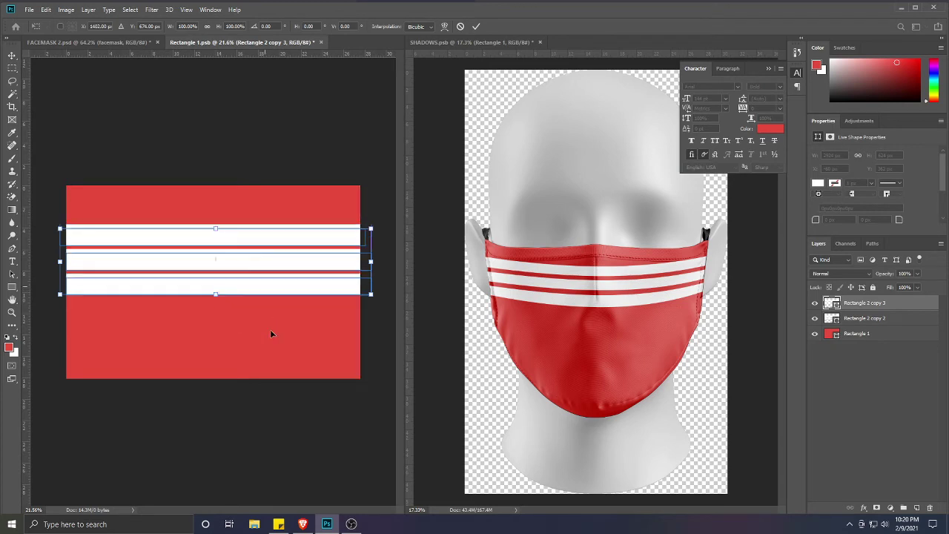
left_click_drag(271, 293, 276, 362)
key("Return")
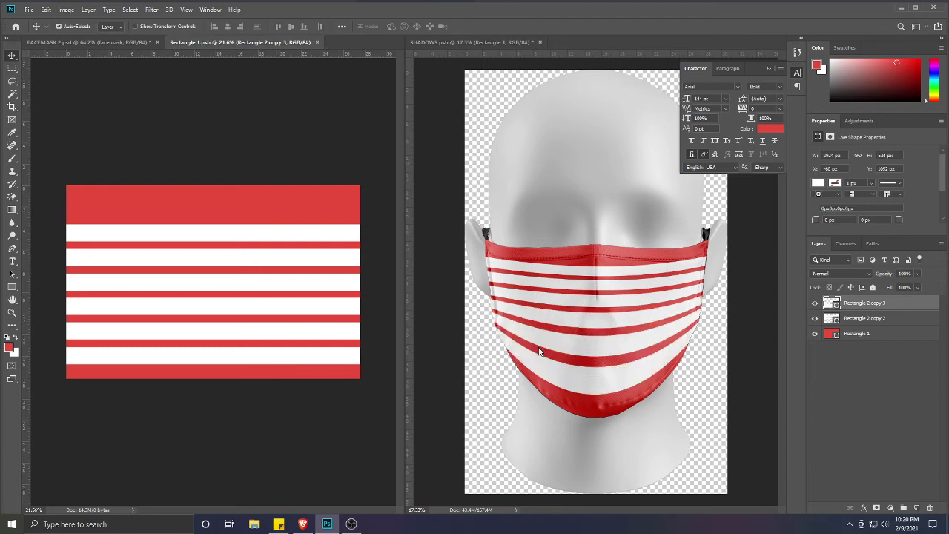
left_click(590, 352)
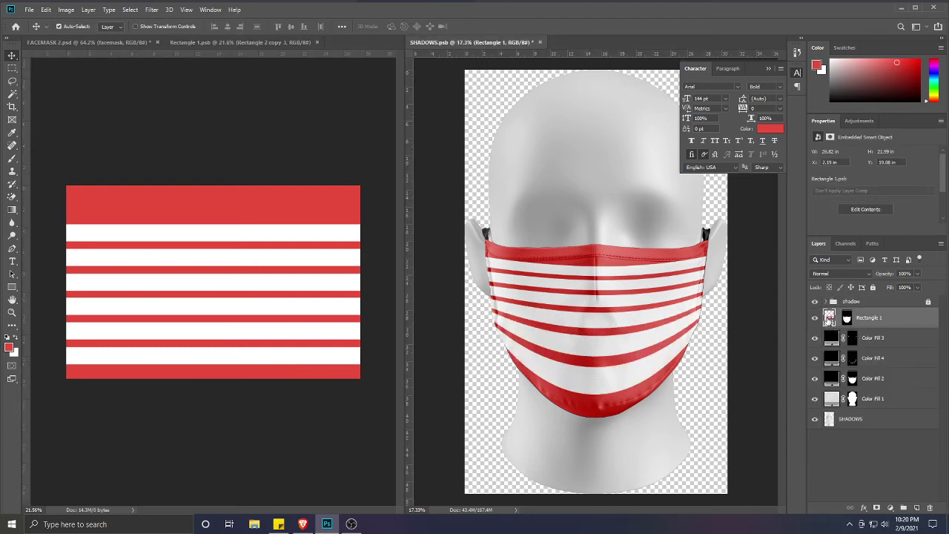
key("ctrl+t")
right_click(606, 352)
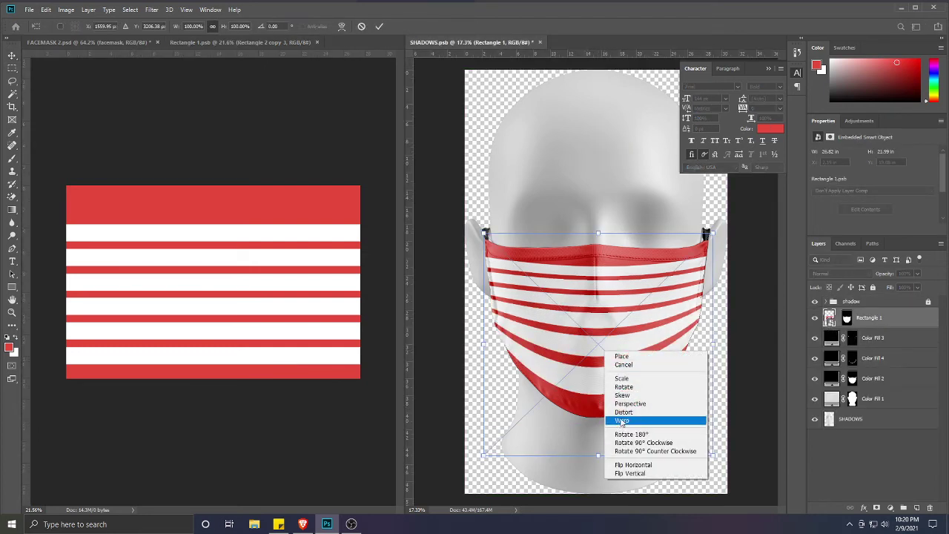
left_click(621, 420)
left_click_drag(492, 336, 490, 361)
left_click_drag(705, 329, 710, 360)
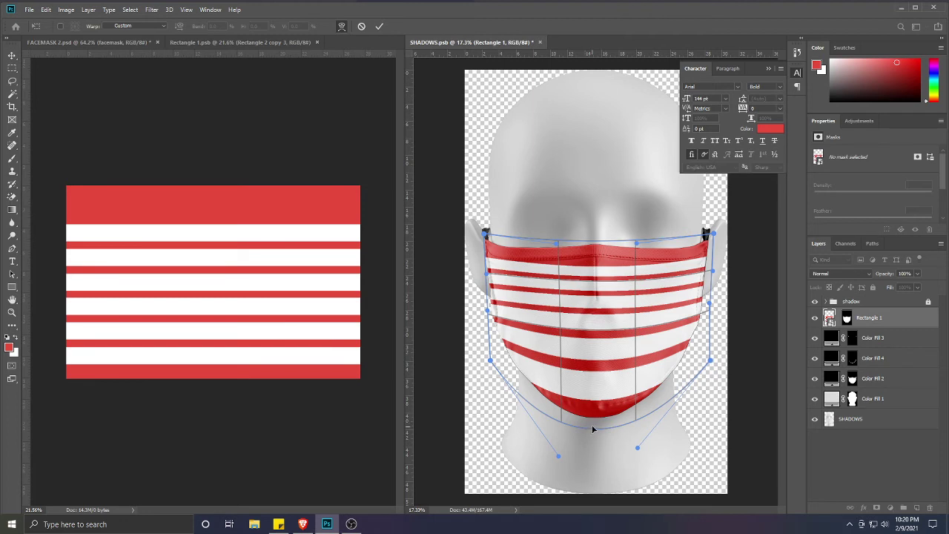
left_click_drag(594, 429, 597, 416)
mouse_move(596, 381)
left_mouse_down()
mouse_move(594, 365)
mouse_move(595, 374)
left_mouse_up()
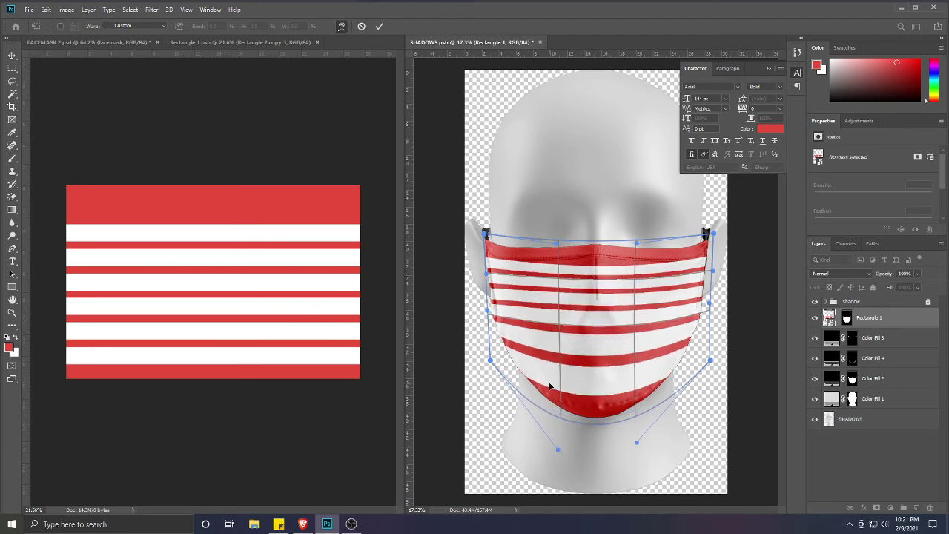
left_click_drag(490, 360, 490, 340)
left_click_drag(710, 364, 704, 350)
left_click_drag(594, 388, 596, 365)
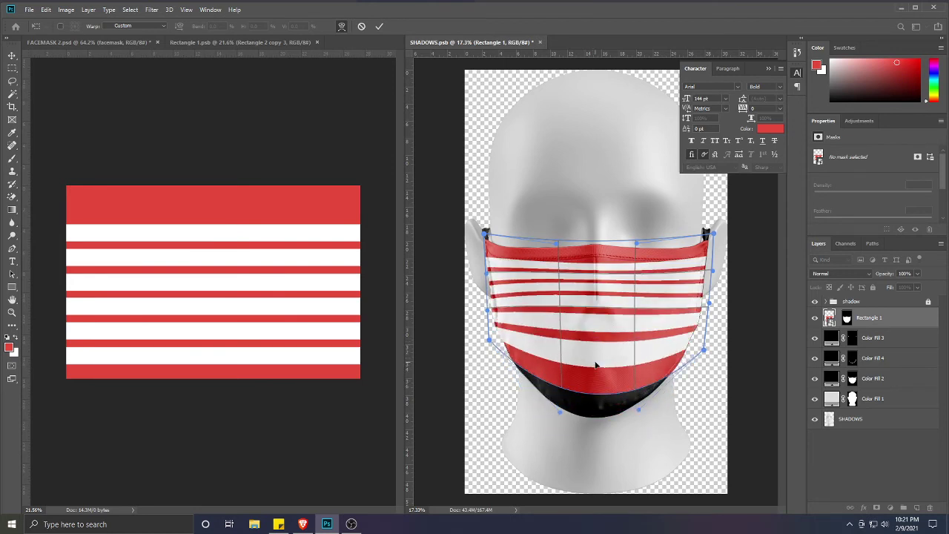
left_click(360, 28)
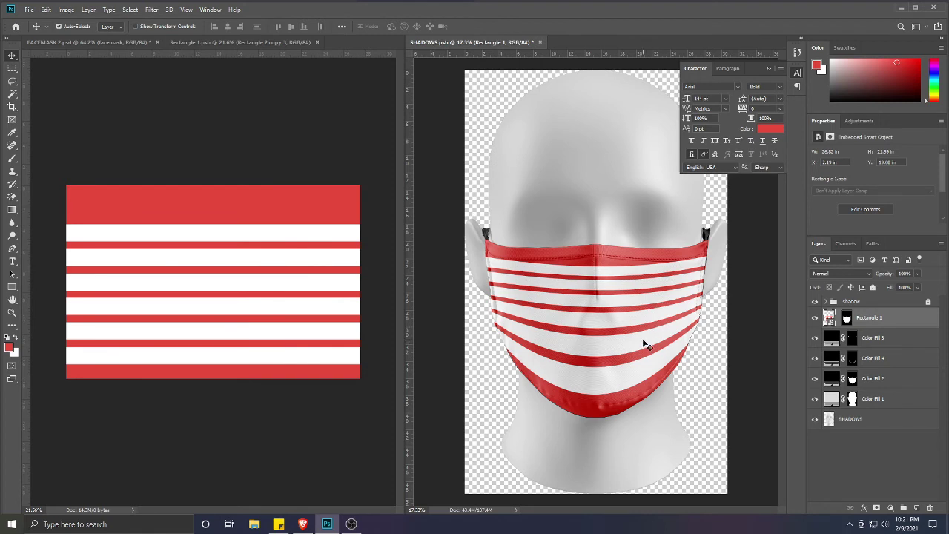
Draw a red rectangle about 2844 × 2192 px over the mask in SHADOWS.psb and convert it to a smart object
left_click(12, 287)
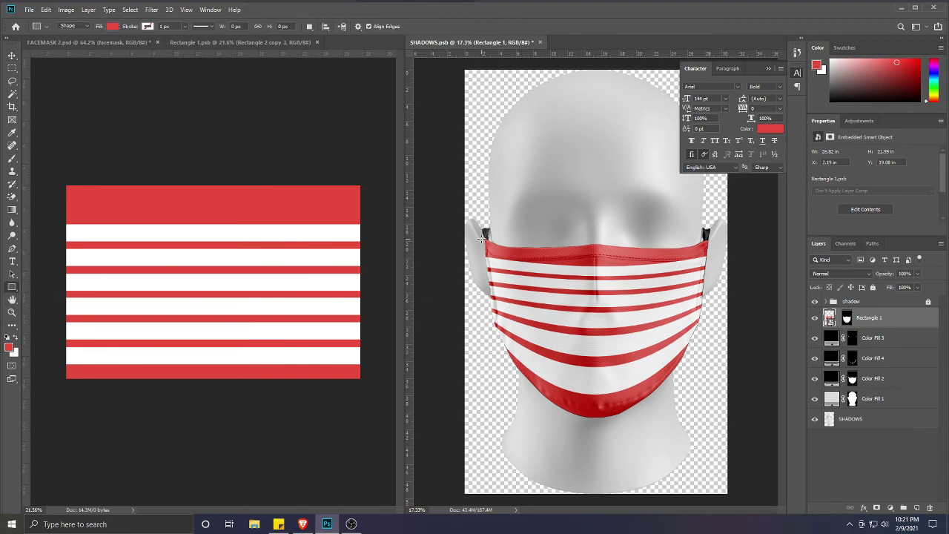
left_click_drag(481, 236, 723, 423)
right_click(827, 314)
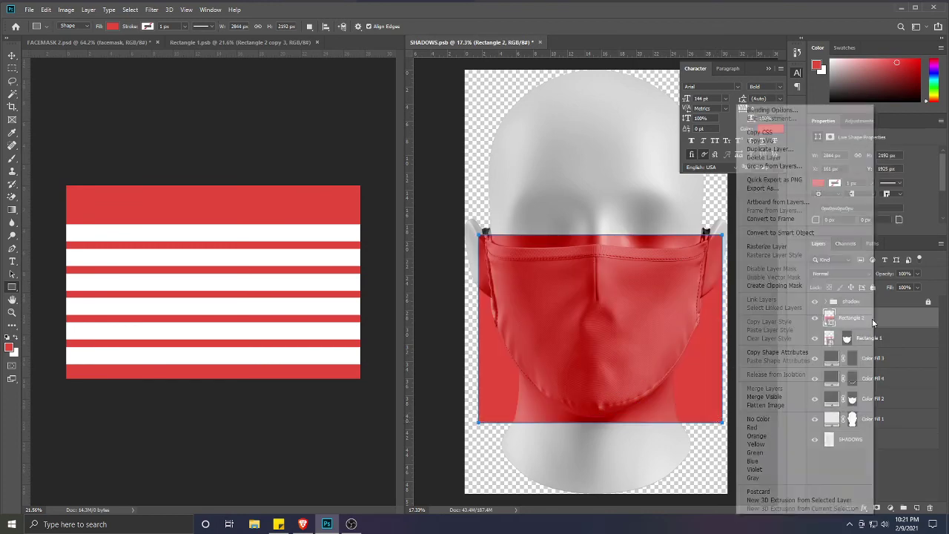
left_click(761, 235)
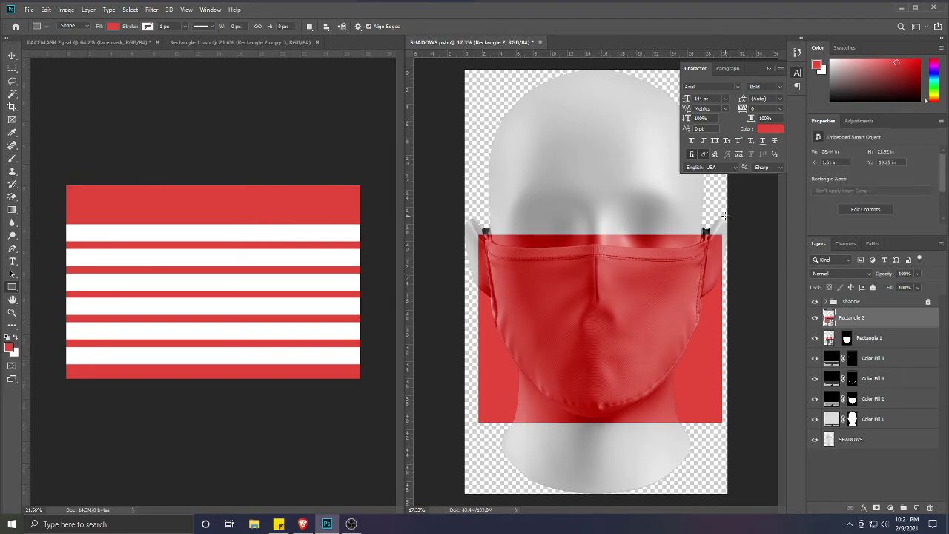
Open Rectangle 2's smart object contents and copy both white stripe layers from Rectangle 1.psb onto its red artwork
double_click(828, 319)
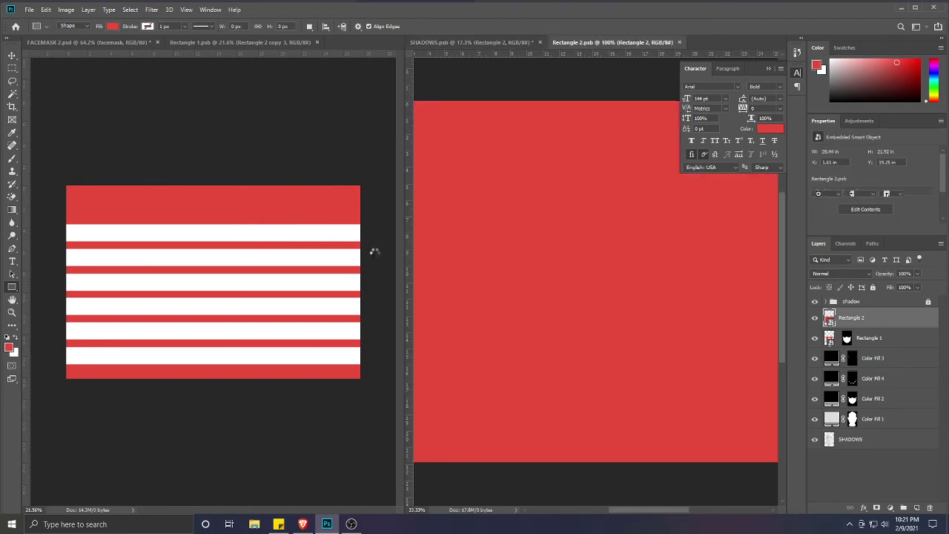
scroll(552, 334, "down", 5)
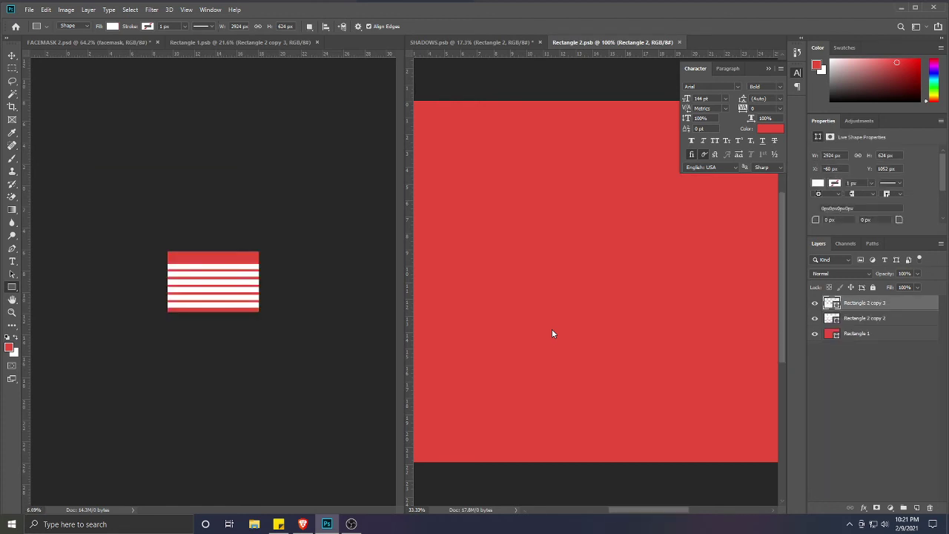
left_click(192, 274)
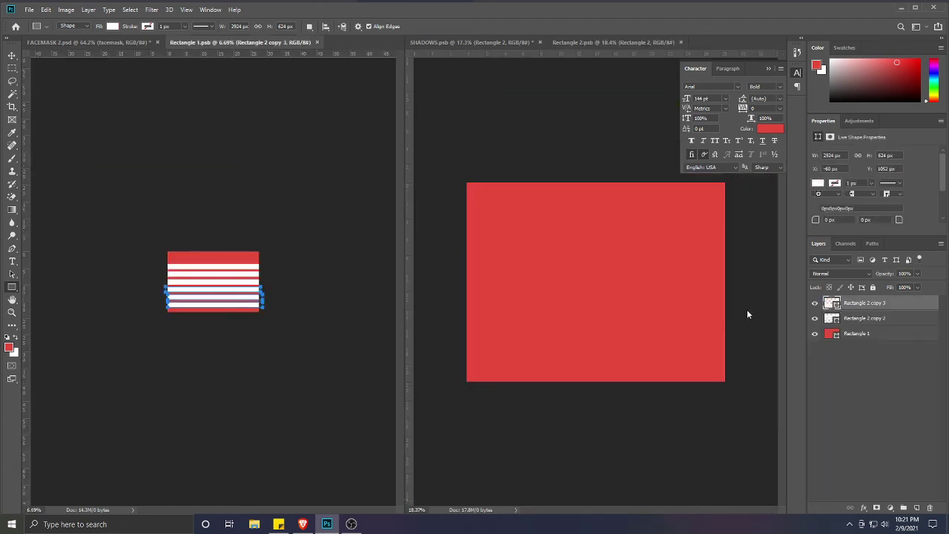
left_click(865, 318, "shift")
left_click_drag(865, 318, 567, 304)
key("v")
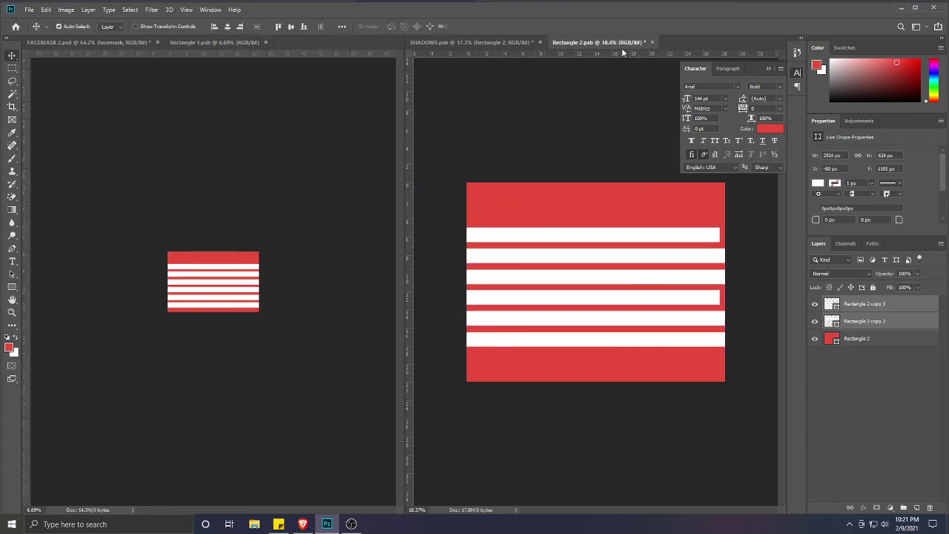
Save and close Rectangle 2.psb, and hide the Rectangle 1 layer in SHADOWS.psb
key("ctrl+s")
left_click(651, 42)
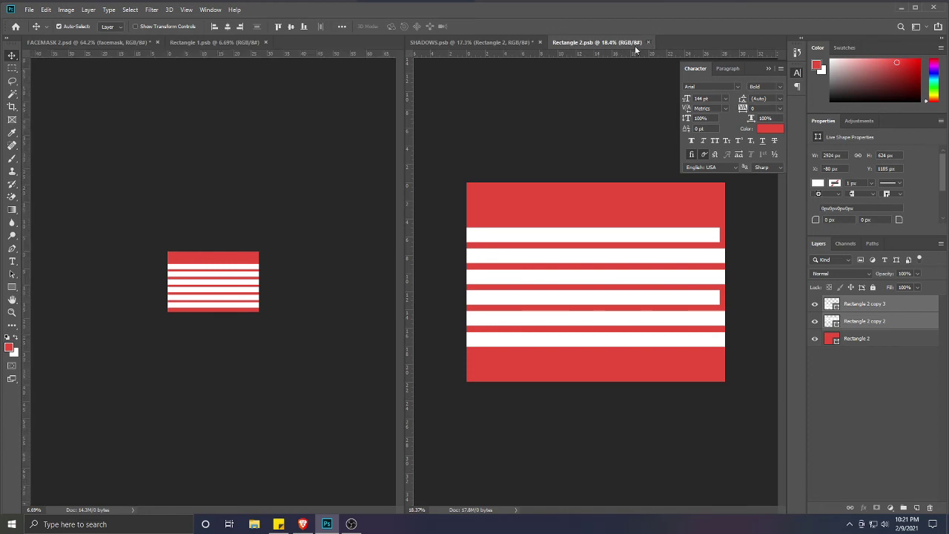
left_click(620, 305)
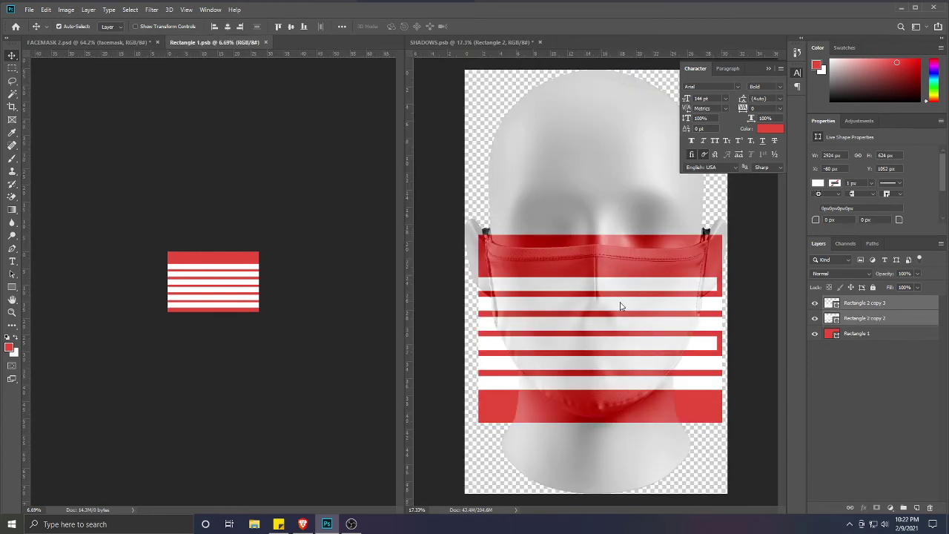
left_click(816, 339)
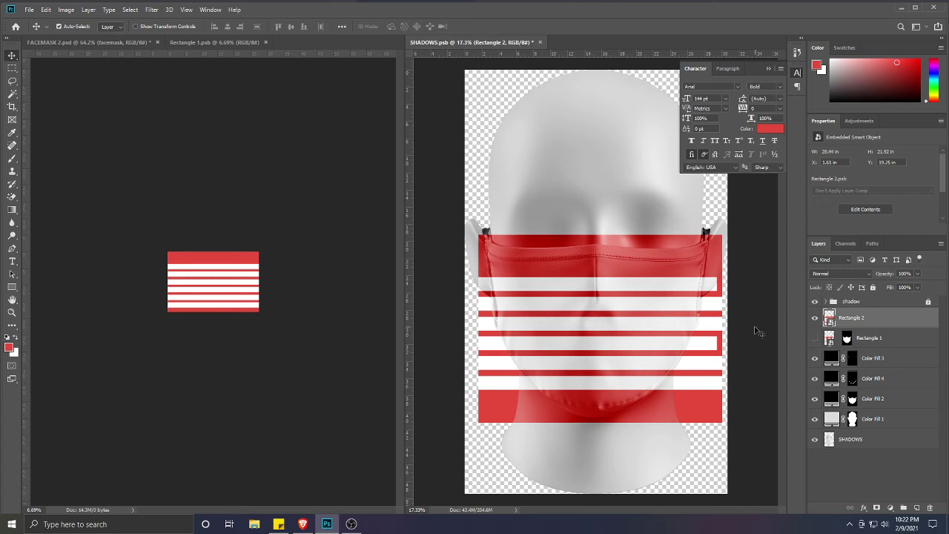
Warp the Rectangle 2 smart object, raising its left edge and lower-left corner so the stripes curve up around the mask
key("ctrl")
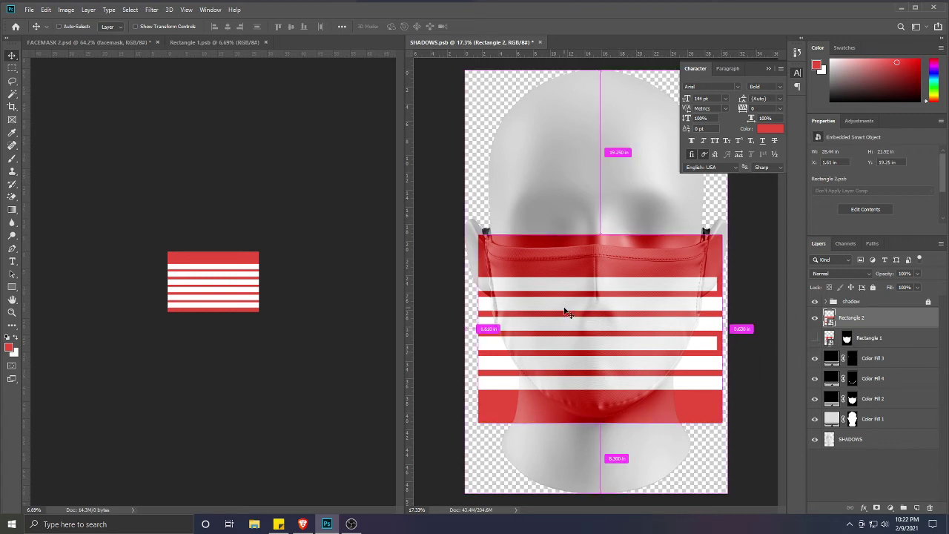
key("ctrl+t")
right_click(546, 290)
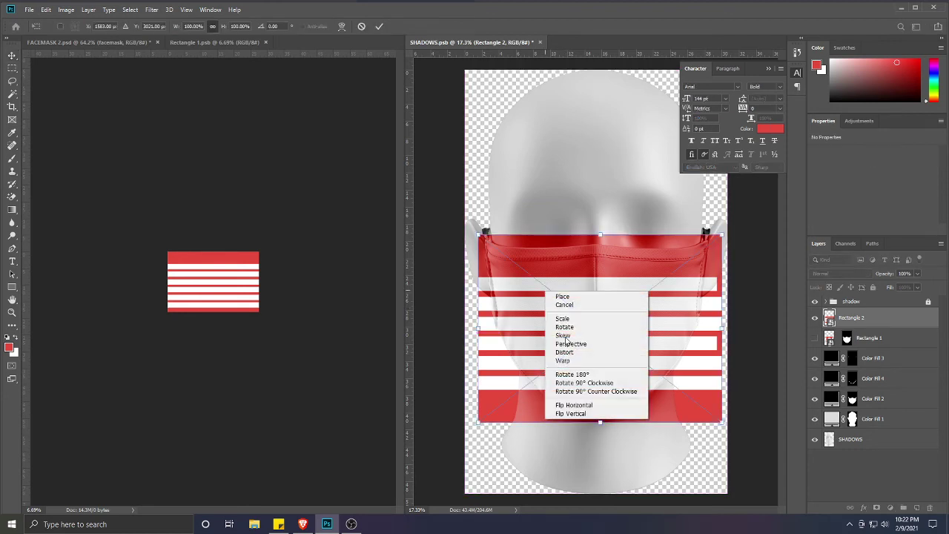
left_click(568, 361)
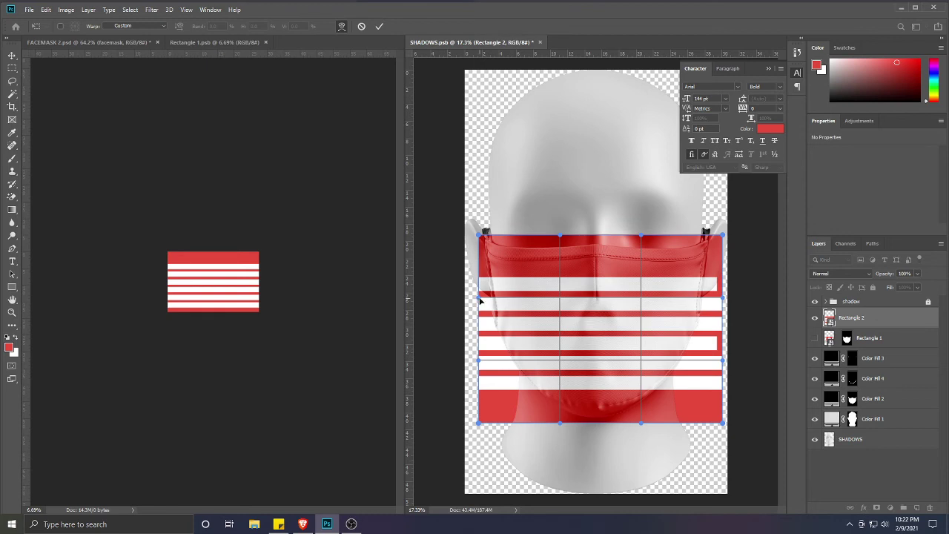
left_click_drag(479, 300, 477, 287)
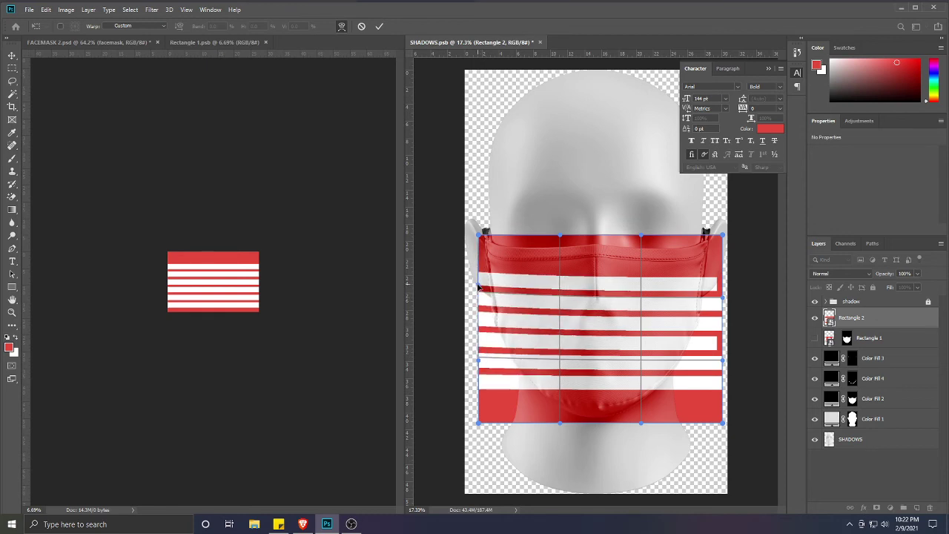
left_click_drag(479, 364, 480, 327)
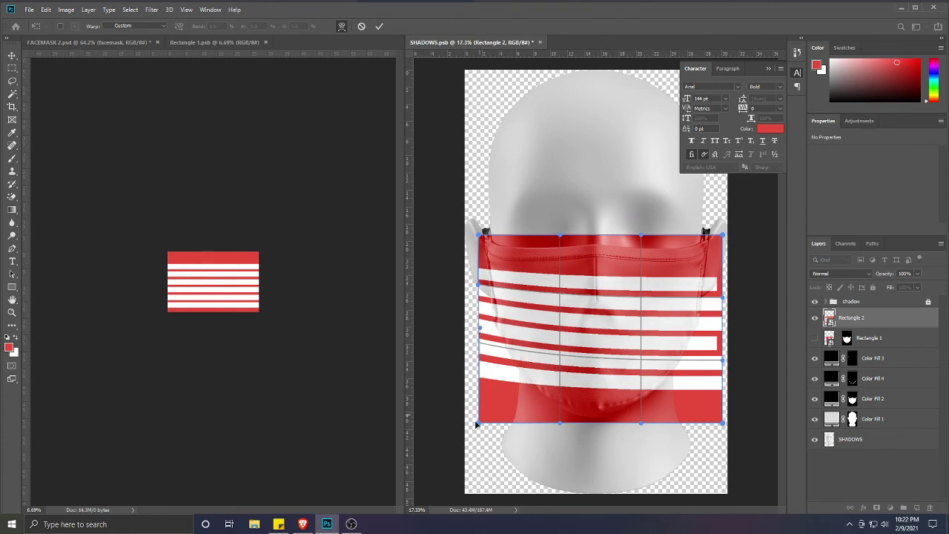
left_click_drag(477, 425, 487, 384)
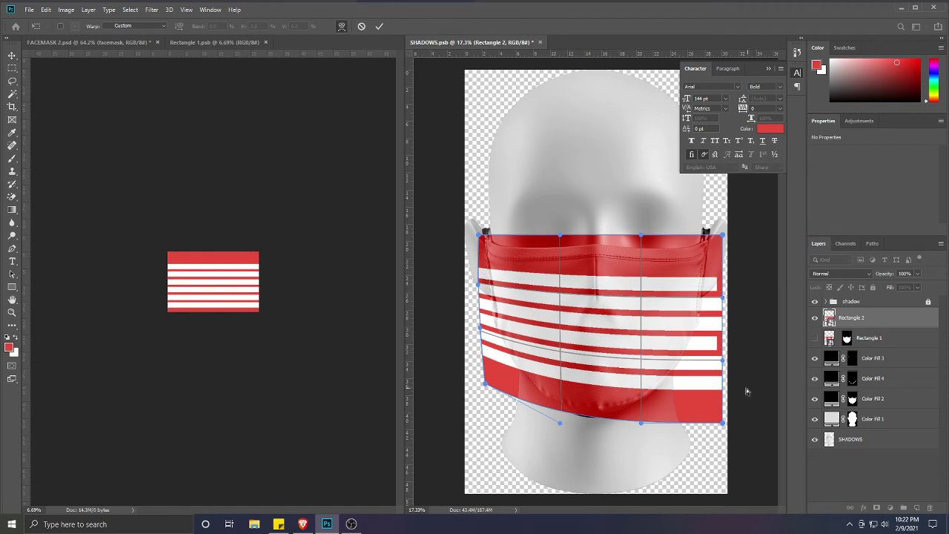
Raise the warp's lower-right corner and right edge to mirror the left curve, and pull that side inward toward the mask's outline
left_click_drag(723, 423, 723, 394)
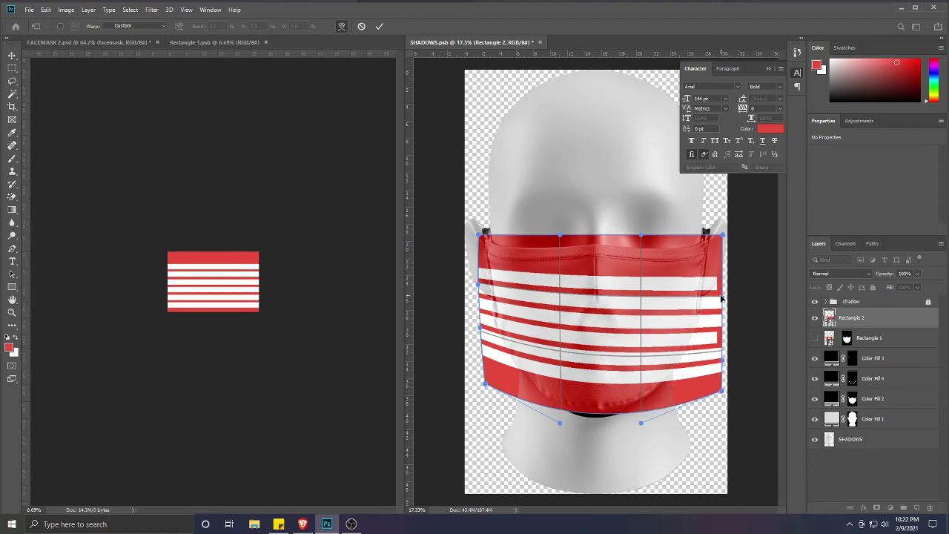
left_click_drag(721, 297, 723, 279)
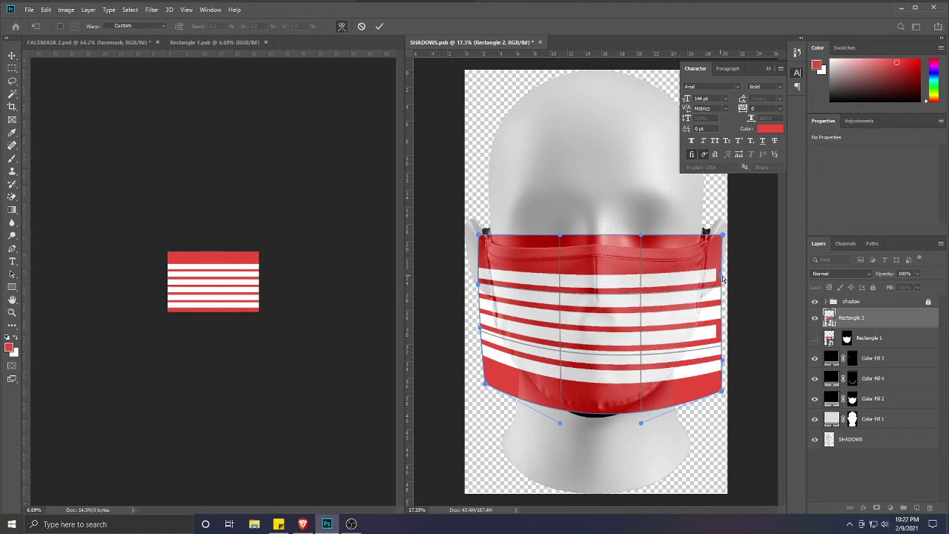
left_click_drag(723, 361, 713, 322)
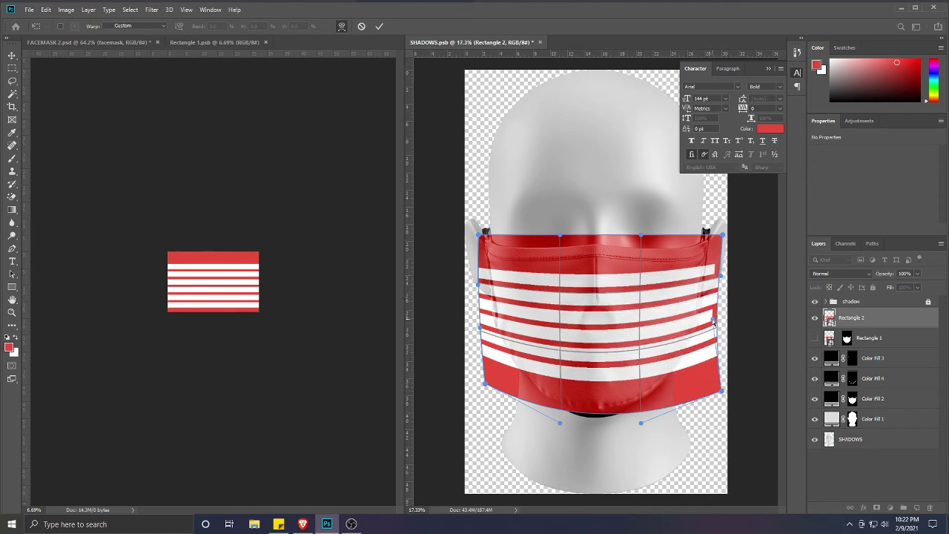
left_click_drag(724, 239, 717, 236)
left_click_drag(722, 276, 717, 279)
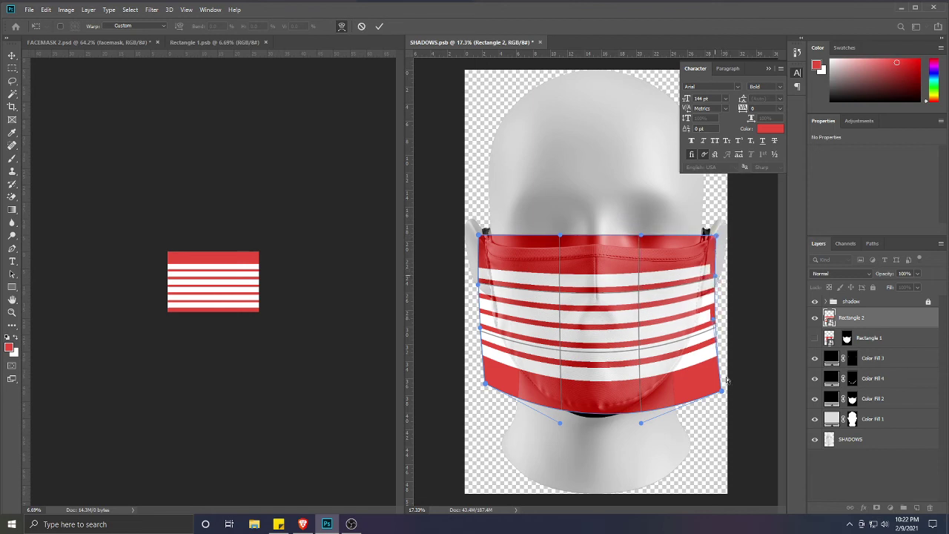
left_click_drag(724, 390, 701, 372)
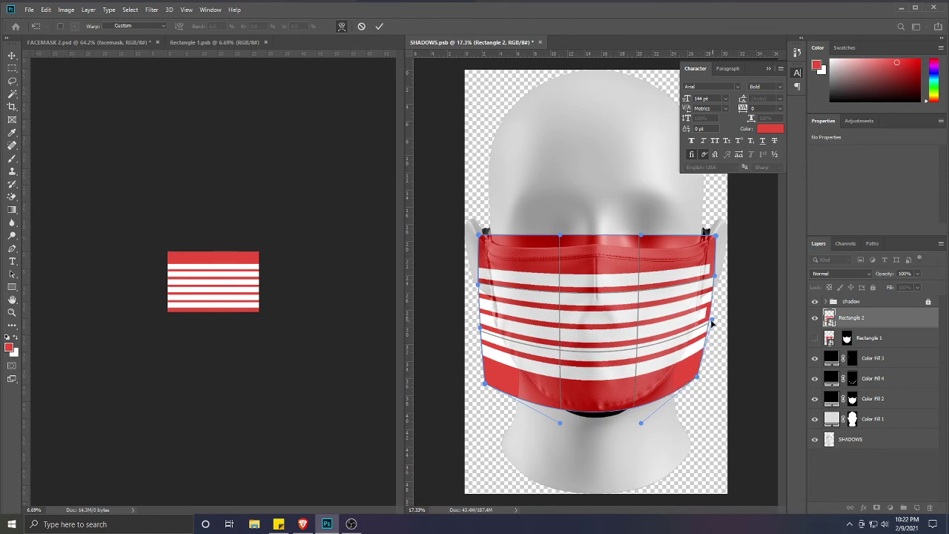
left_click_drag(714, 320, 708, 325)
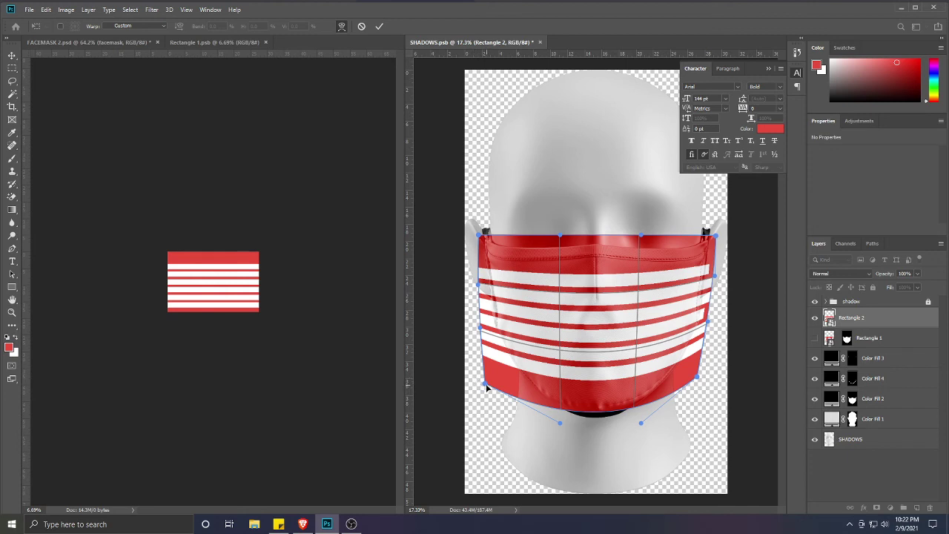
Taper the warp's left side inward toward the chin and fine-tune both lower corners to even out the stripes
left_click_drag(487, 387, 499, 385)
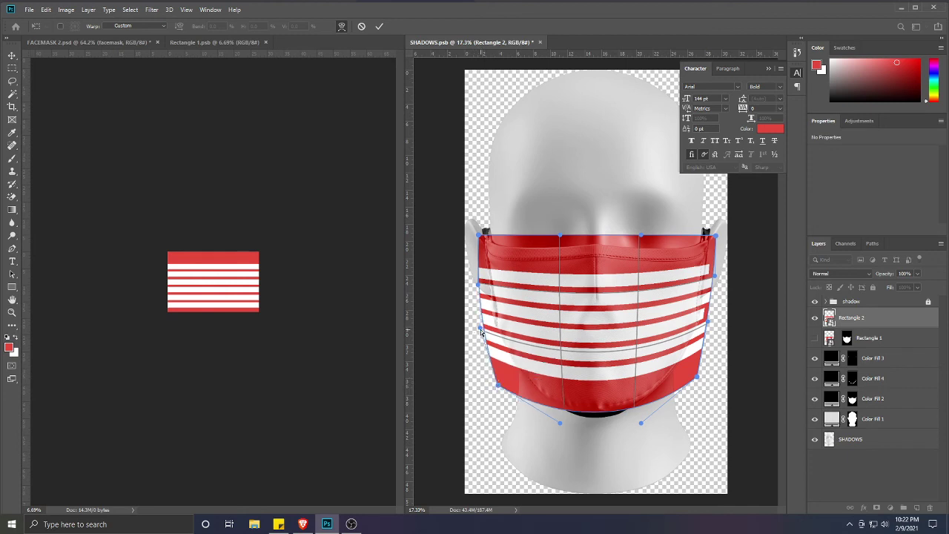
left_click_drag(481, 331, 489, 339)
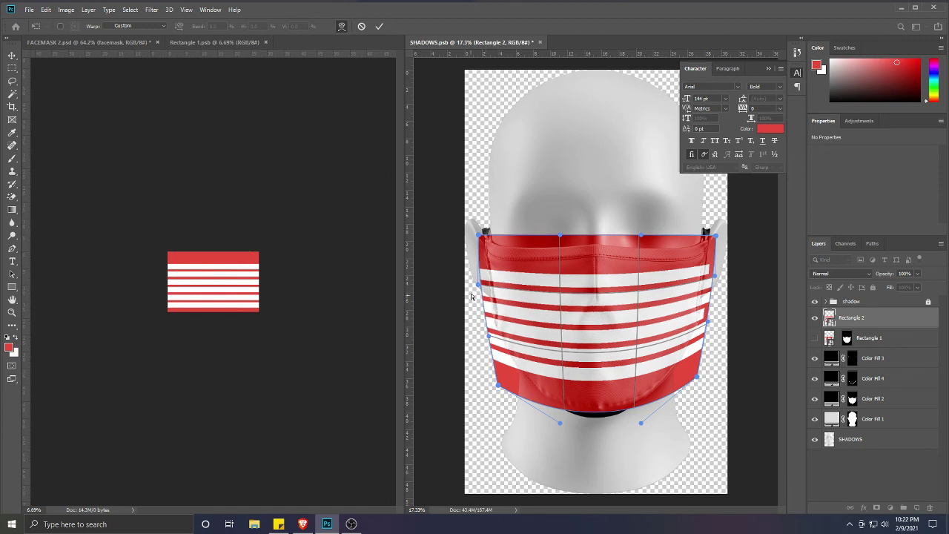
left_click_drag(477, 288, 477, 284)
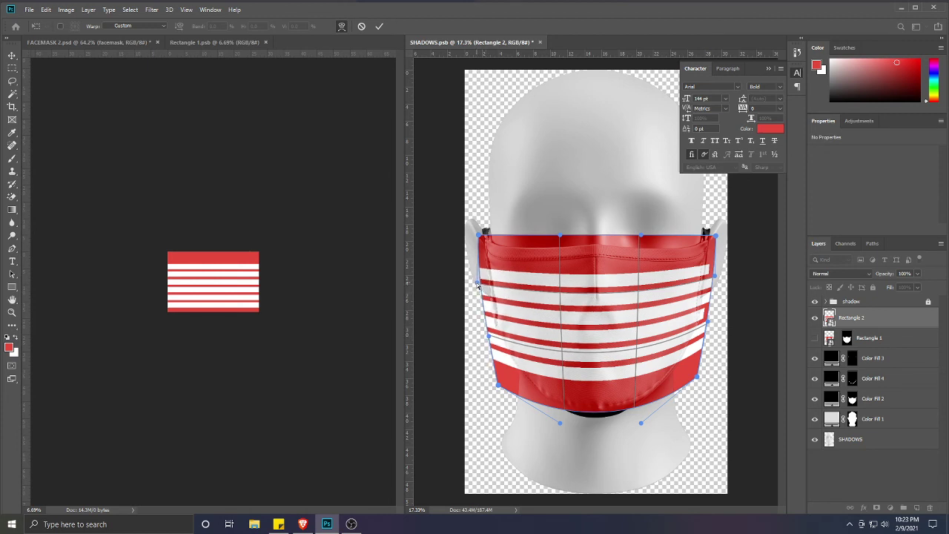
left_click_drag(480, 239, 491, 244)
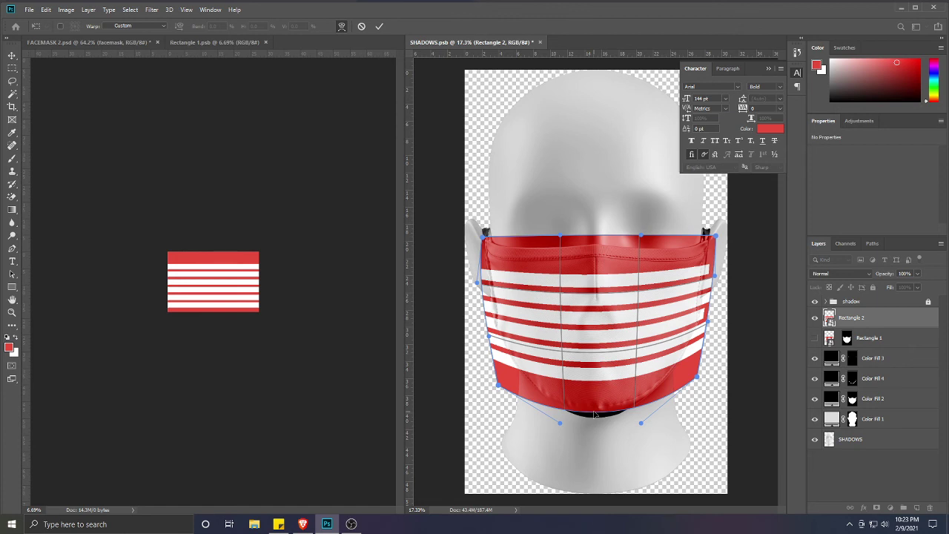
left_click_drag(498, 390, 501, 390)
mouse_move(696, 381)
left_mouse_down()
mouse_move(701, 372)
mouse_move(693, 385)
left_mouse_up()
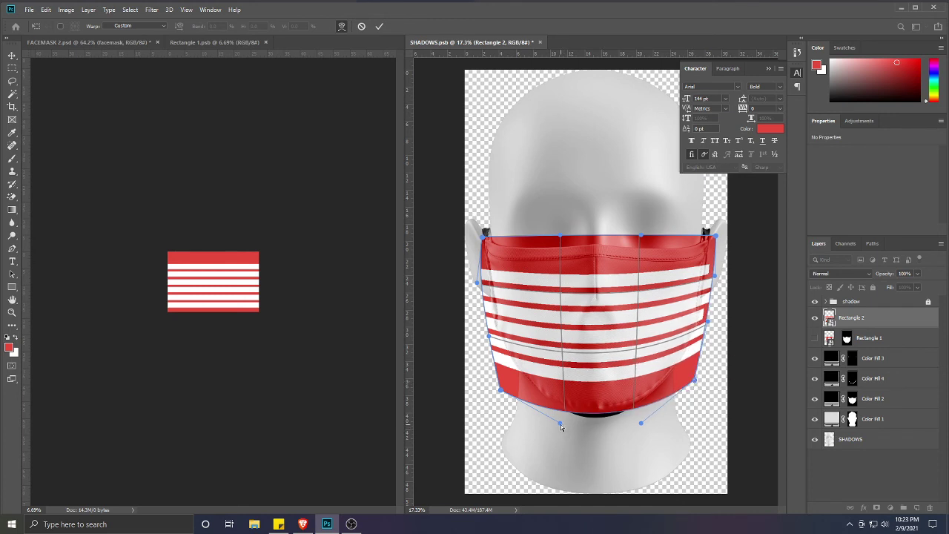
Bow the warp's bottom edge down to cover the chin and its top edge up above the mask's upper seam
left_click_drag(562, 426, 561, 433)
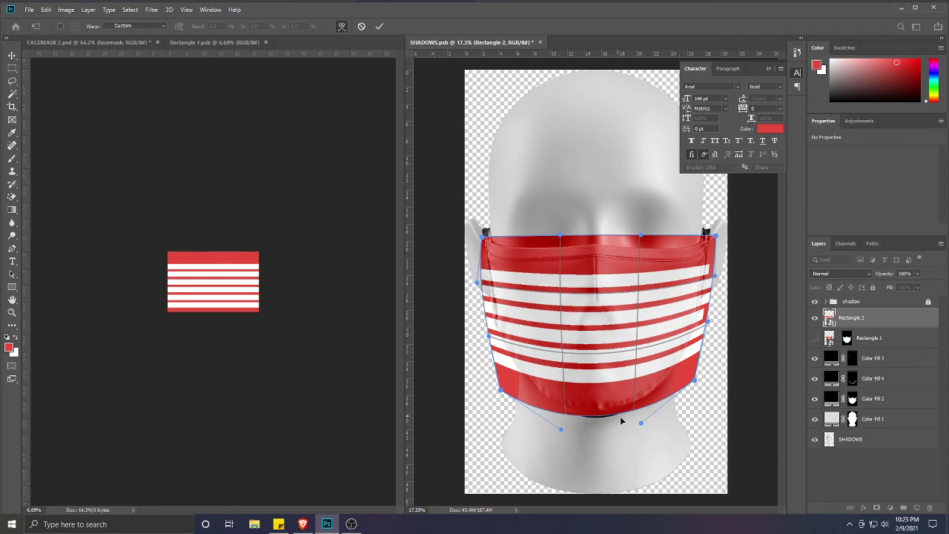
left_click_drag(640, 425, 642, 431)
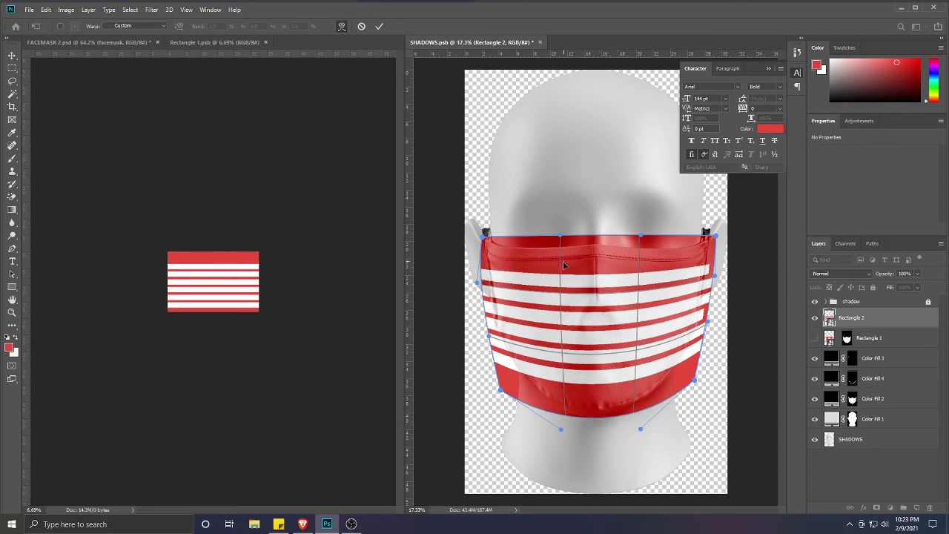
left_click_drag(561, 238, 561, 231)
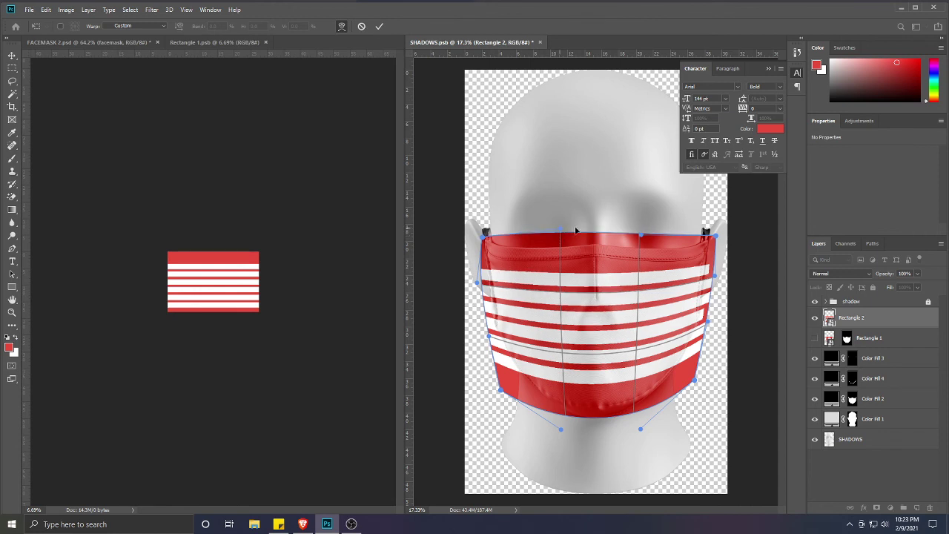
left_click_drag(641, 235, 640, 231)
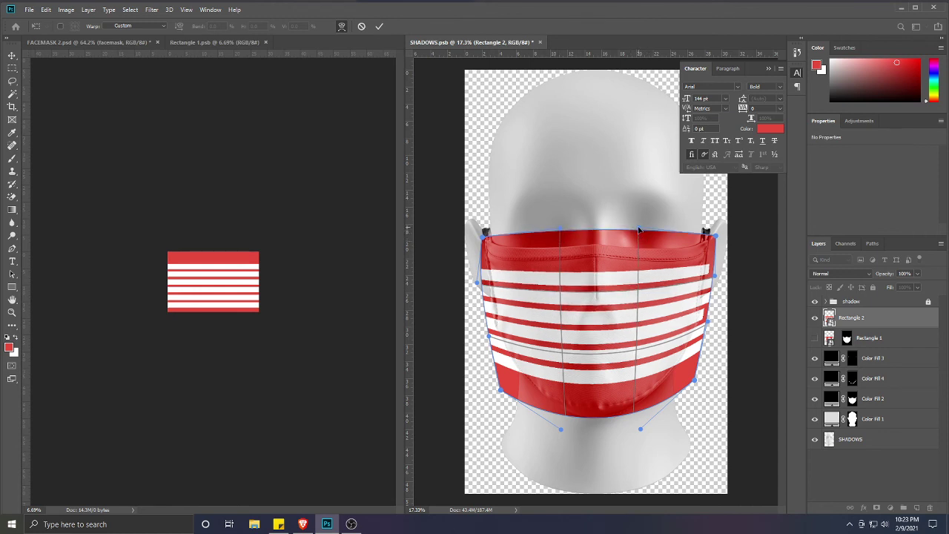
left_click_drag(562, 231, 559, 225)
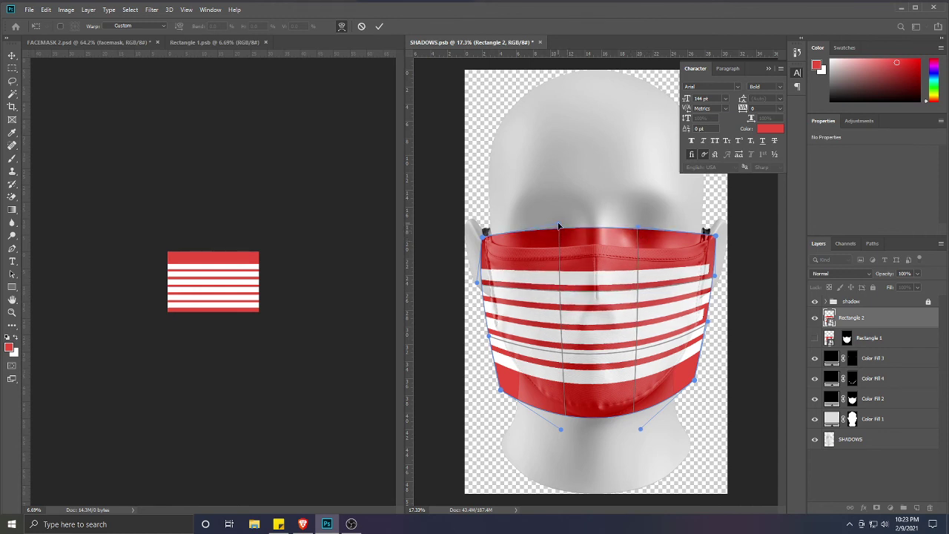
Raise the warp's upper corners to the ear loops, adjust the side handles and lower-left corner, and apply the warp
left_click_drag(485, 242, 482, 233)
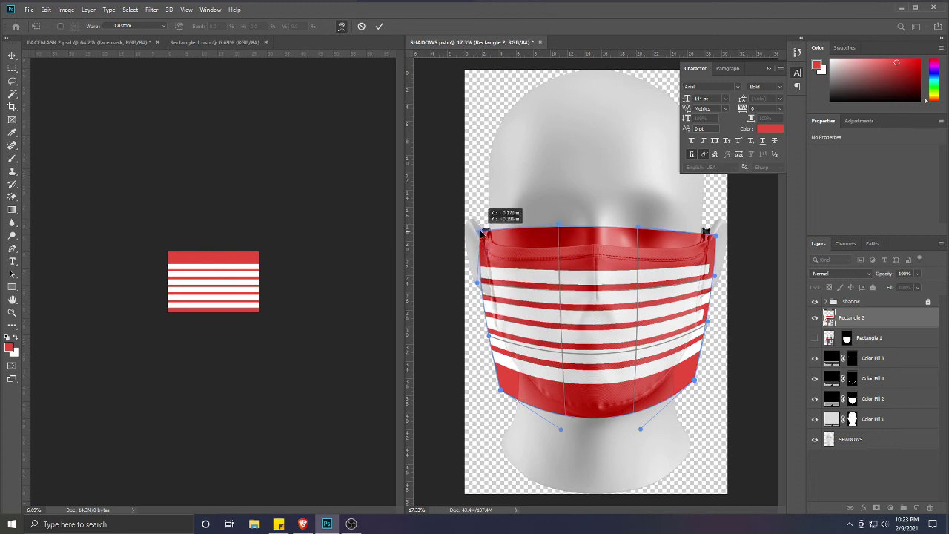
left_click_drag(477, 284, 479, 279)
left_click_drag(715, 280, 717, 275)
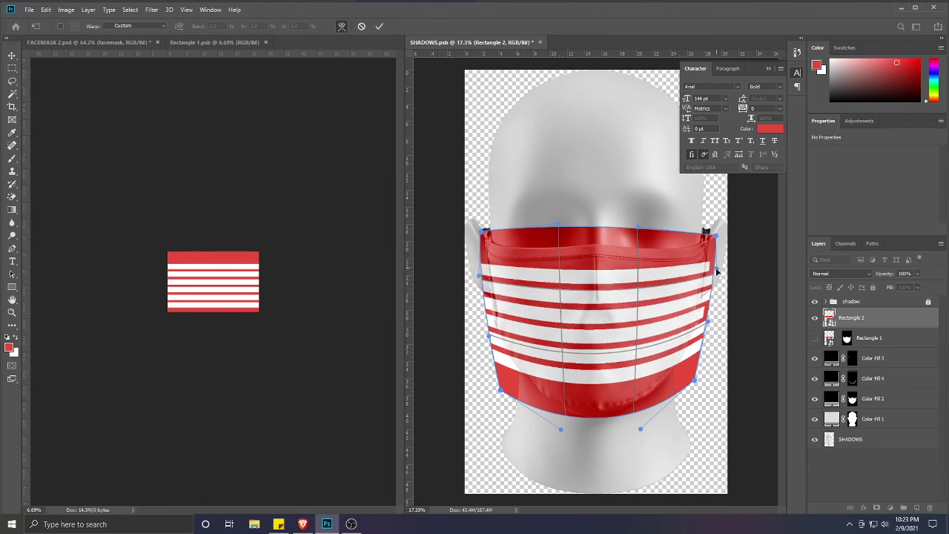
left_click_drag(716, 235, 717, 234)
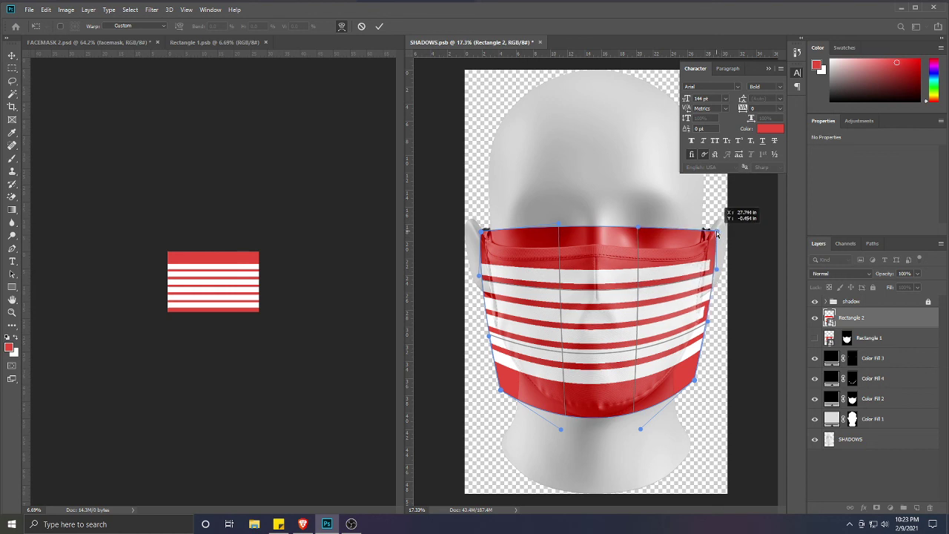
left_click_drag(711, 323, 708, 328)
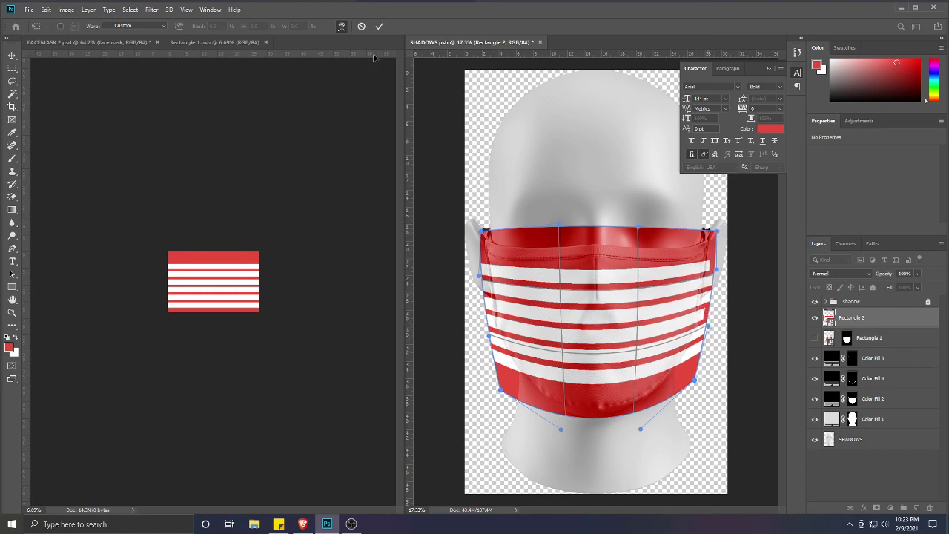
left_click_drag(501, 394, 500, 383)
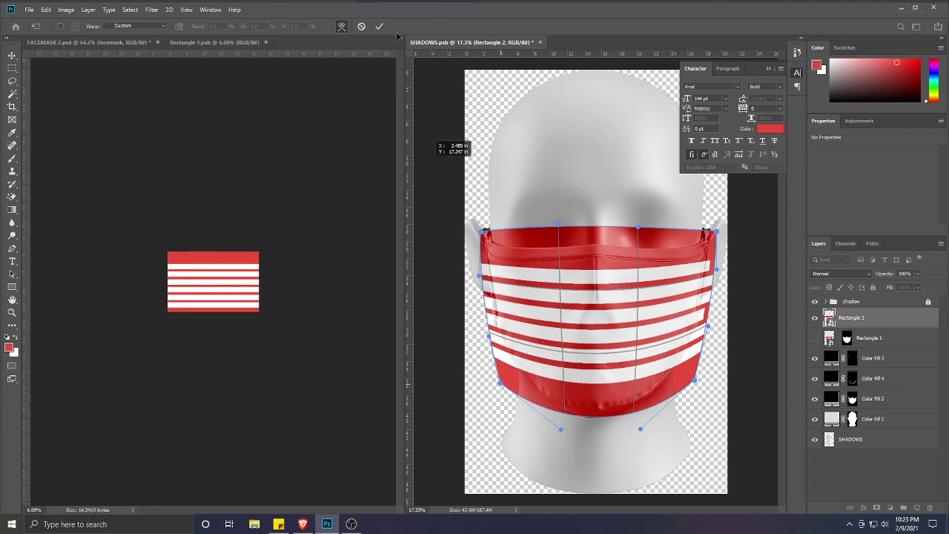
left_click(379, 26)
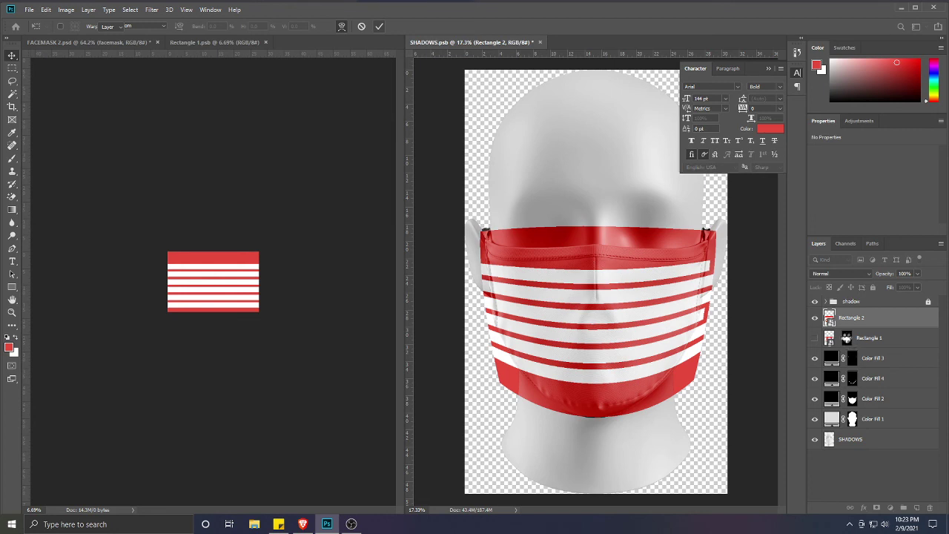
Mask Rectangle 2 with the outline of Rectangle 1's layer mask, and delete the Rectangle 1 layer
left_click(848, 337, "ctrl")
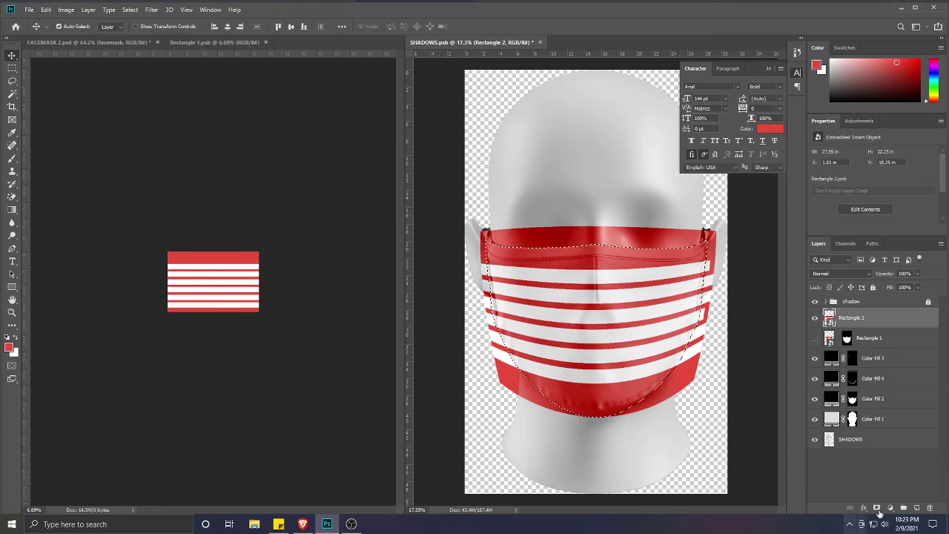
left_click(876, 509)
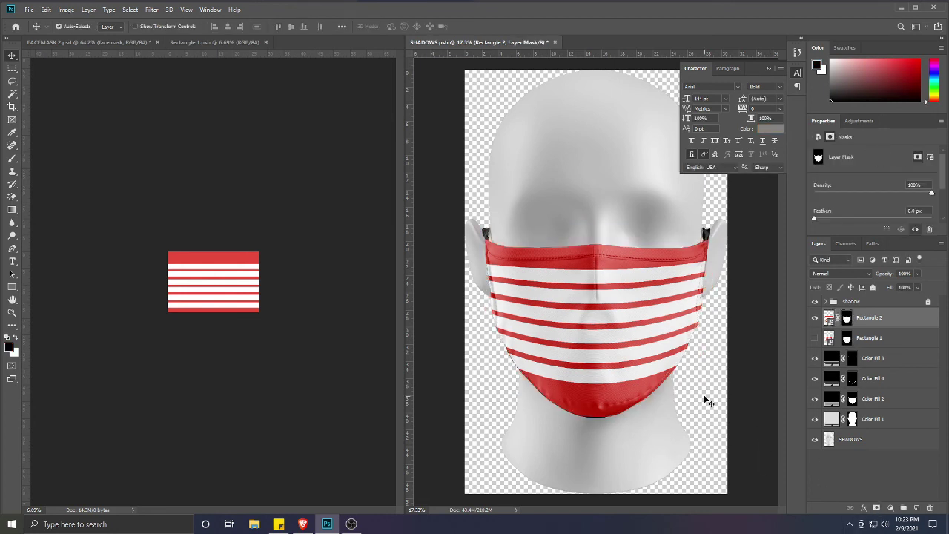
left_click(881, 339)
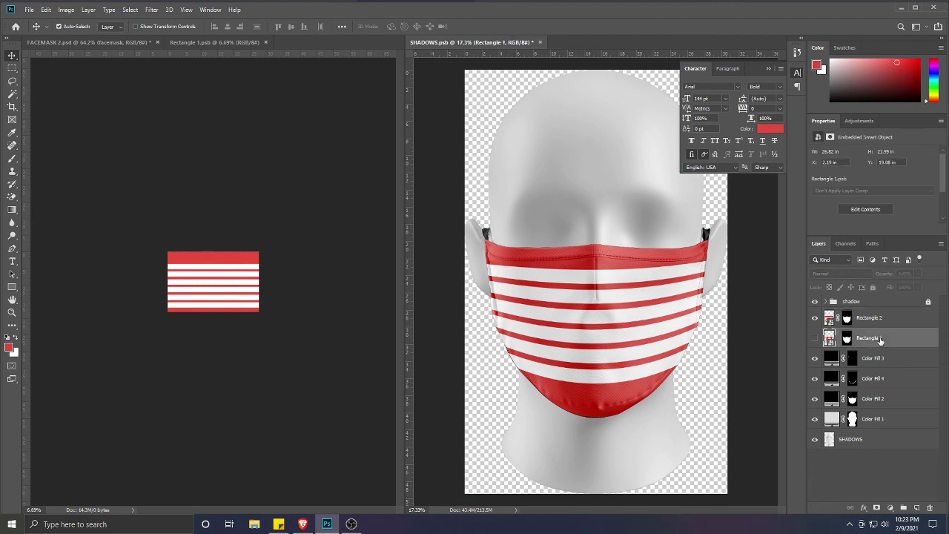
key("Delete")
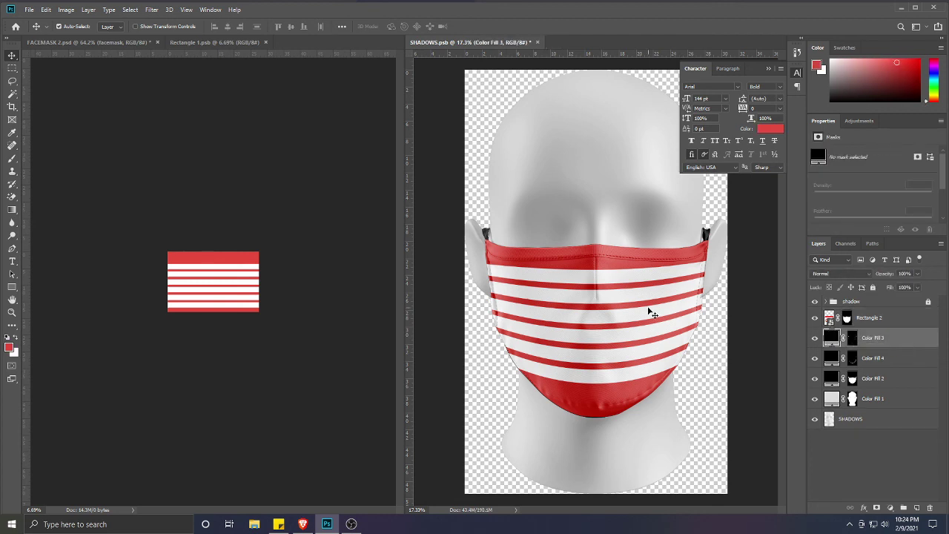
Close Rectangle 1.psb and save SHADOWS.psb to update the mockup in FACEMASK 2.psd
left_click(265, 43)
left_click(648, 369)
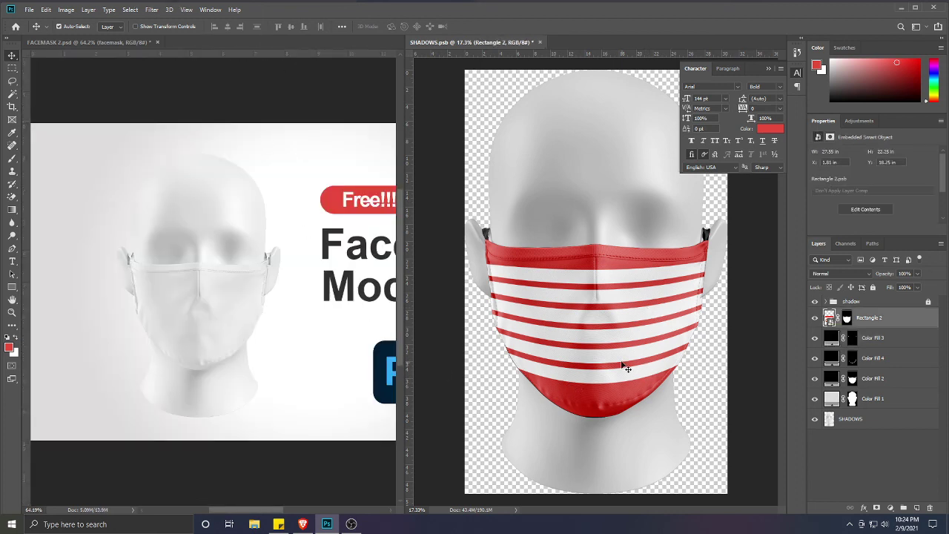
key("ctrl+minus")
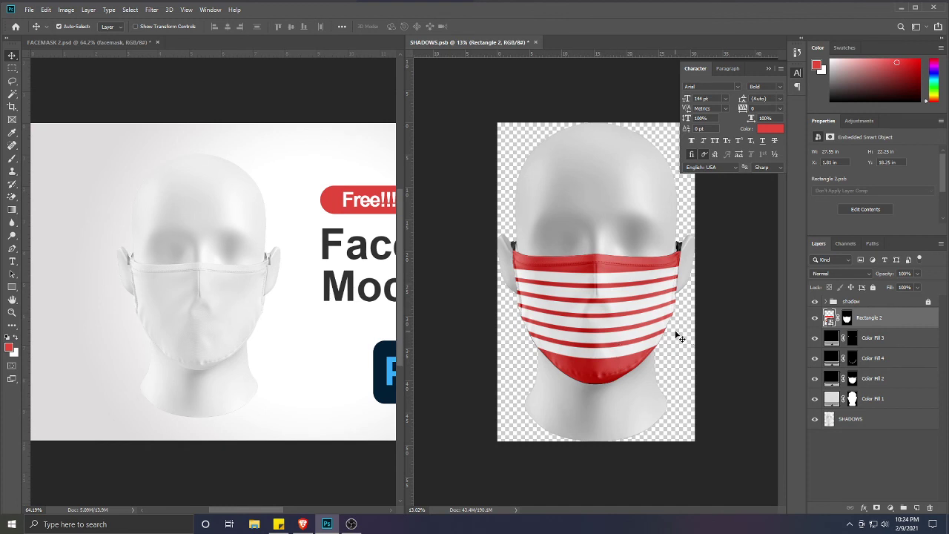
key("ctrl")
key("ctrl+s")
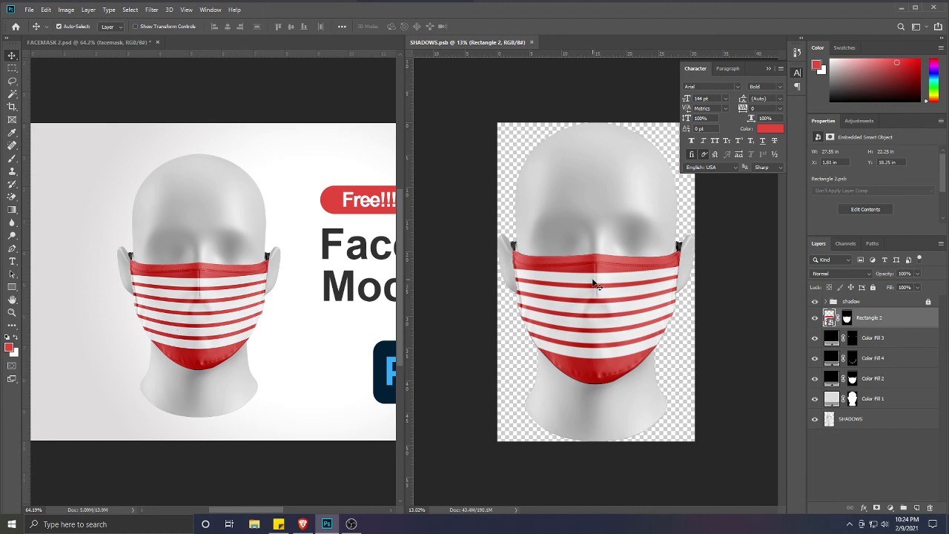
Recolour the white stripes inside the Rectangle 2 smart object to light grey #dedbdb, then save and close its contents
double_click(831, 318)
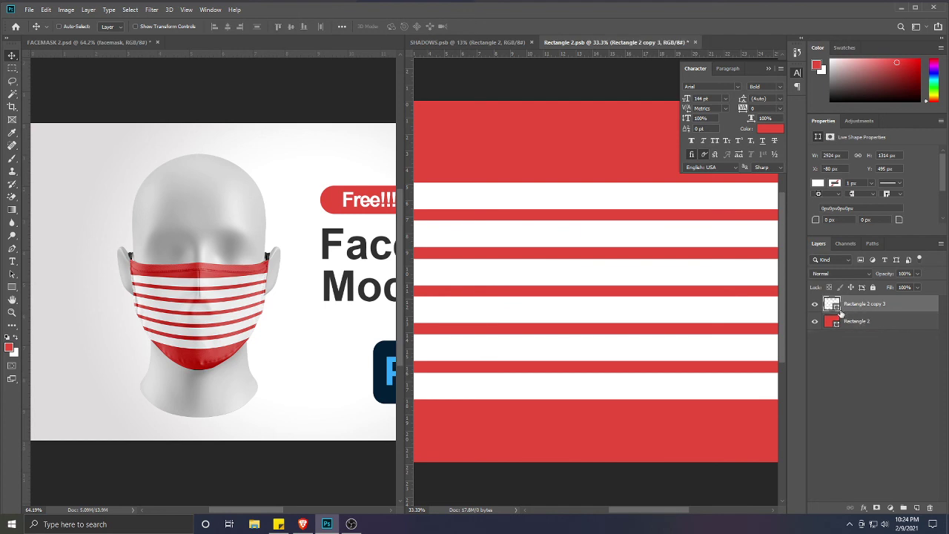
double_click(833, 305)
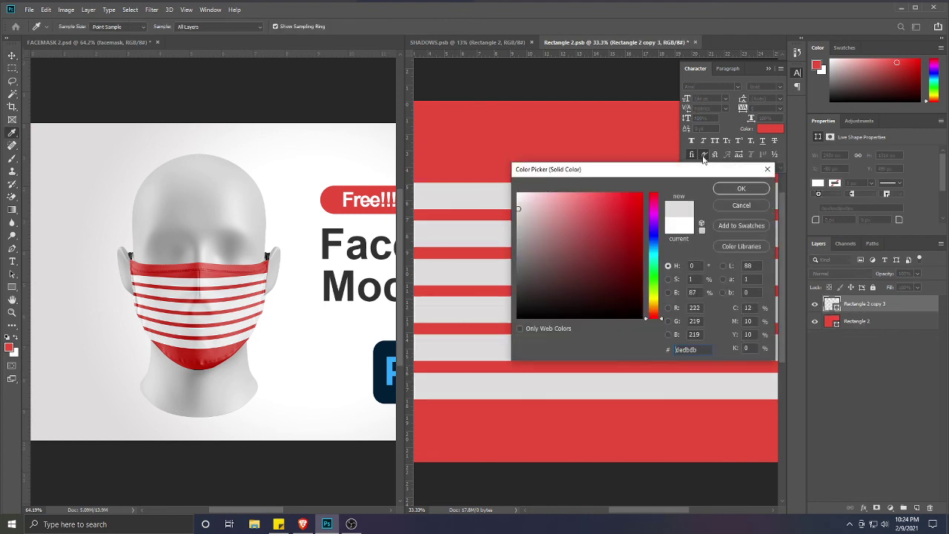
left_click(738, 189)
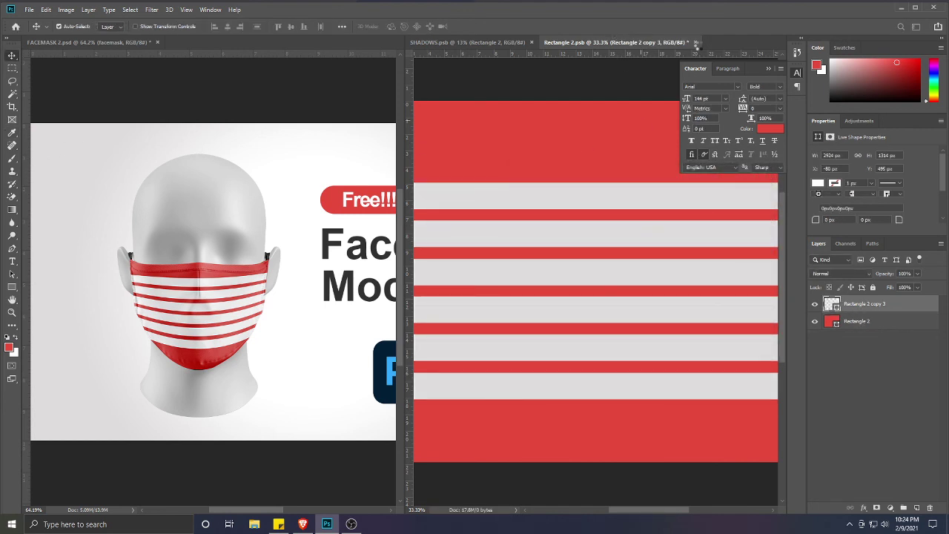
key("ctrl+s")
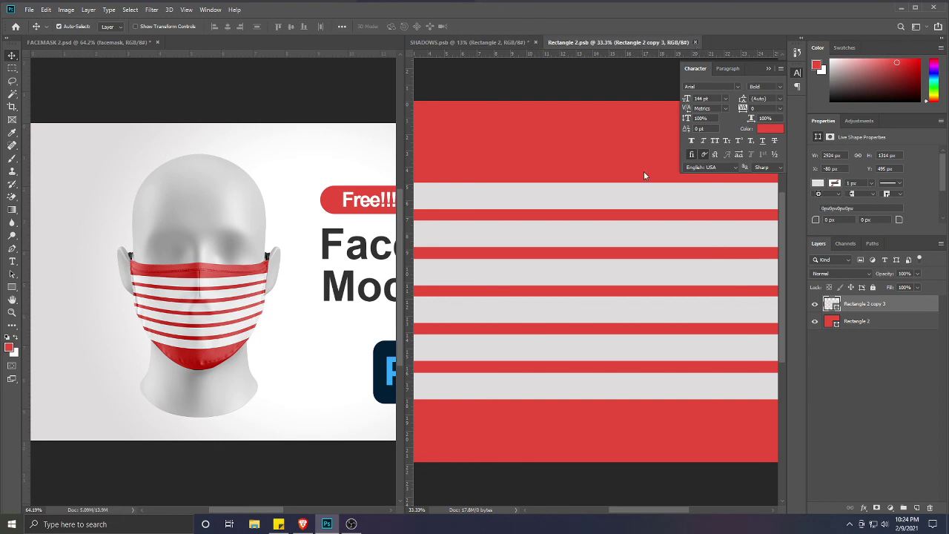
key("ctrl+w")
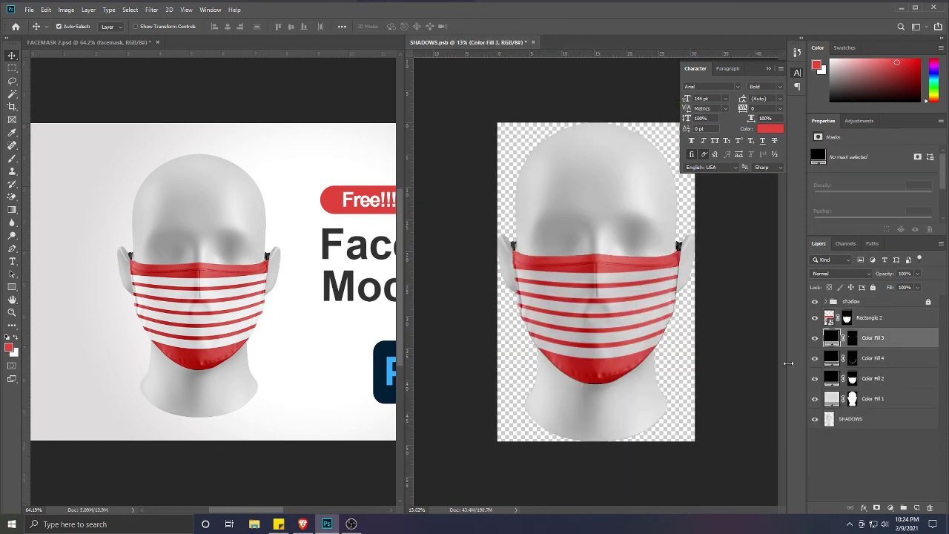
Try light grey #dedbdb, sampled from the mockup background, as the colour of the Color Fill 3 layer
double_click(831, 338)
left_click(37, 176)
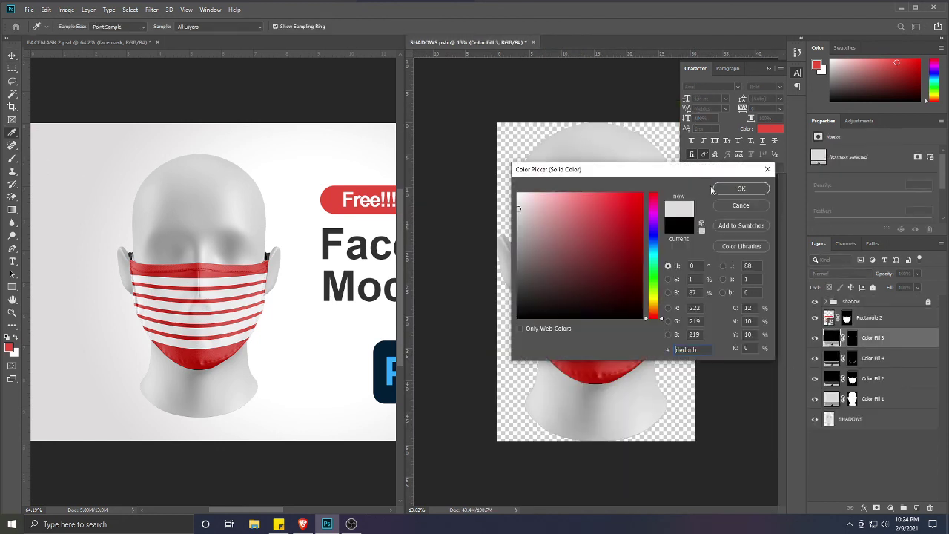
left_click(731, 192)
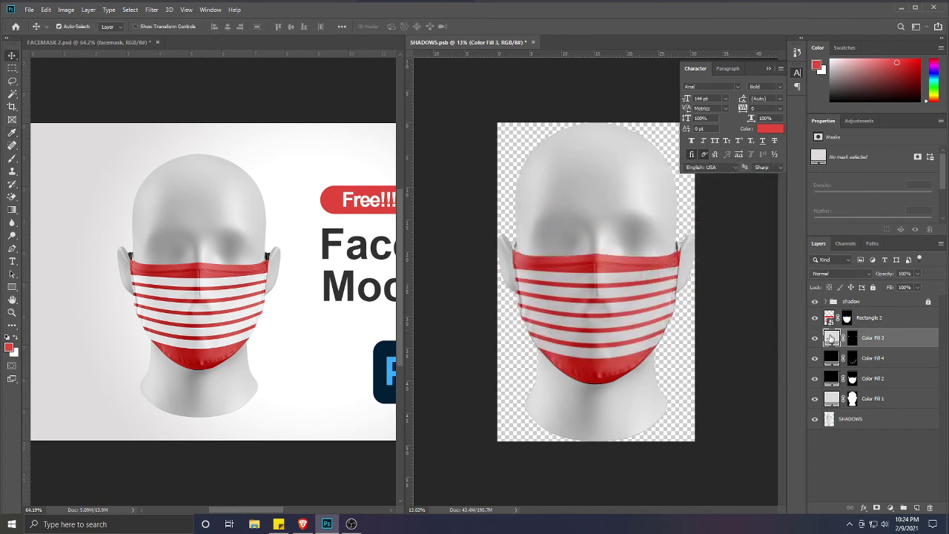
Set the Color Fill 3 layer to dark brown #2d1e1e, then save and close SHADOWS.psb
double_click(831, 338)
left_click(558, 308)
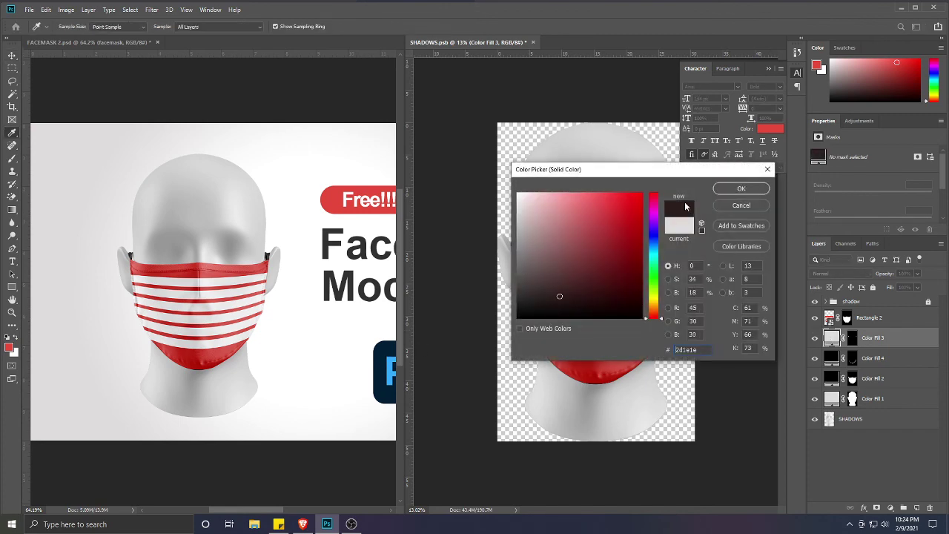
left_click(742, 188)
key("ctrl+s")
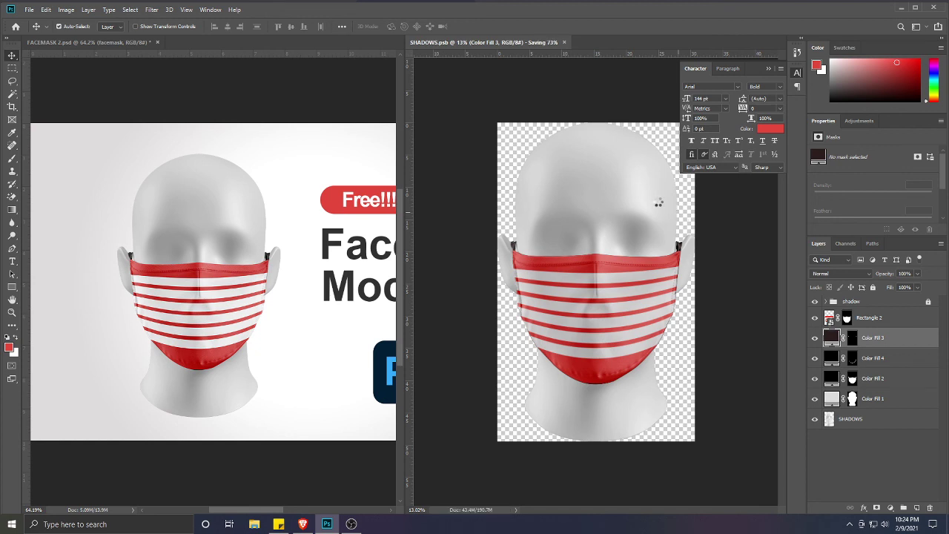
left_click(529, 42)
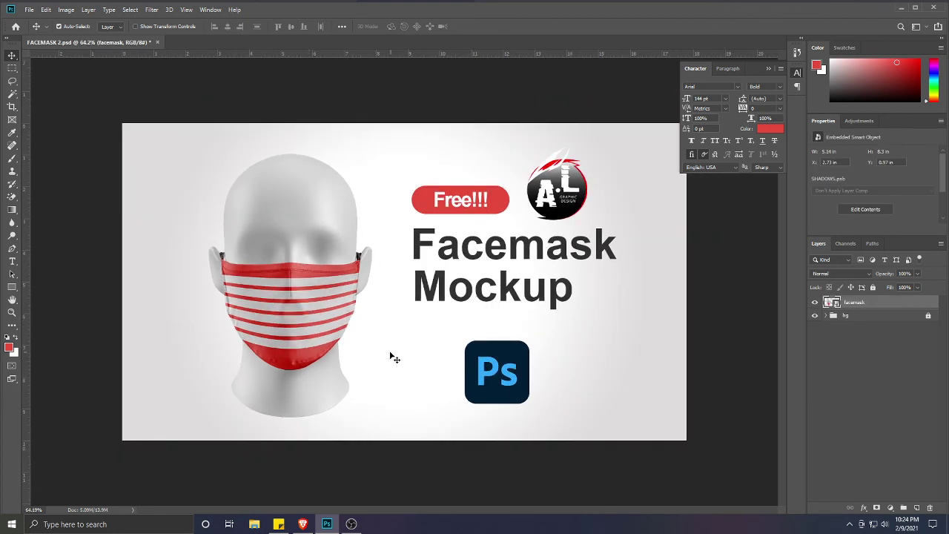
Deselect the facemask layer and save FACEMASK 2.psd
left_click(387, 355)
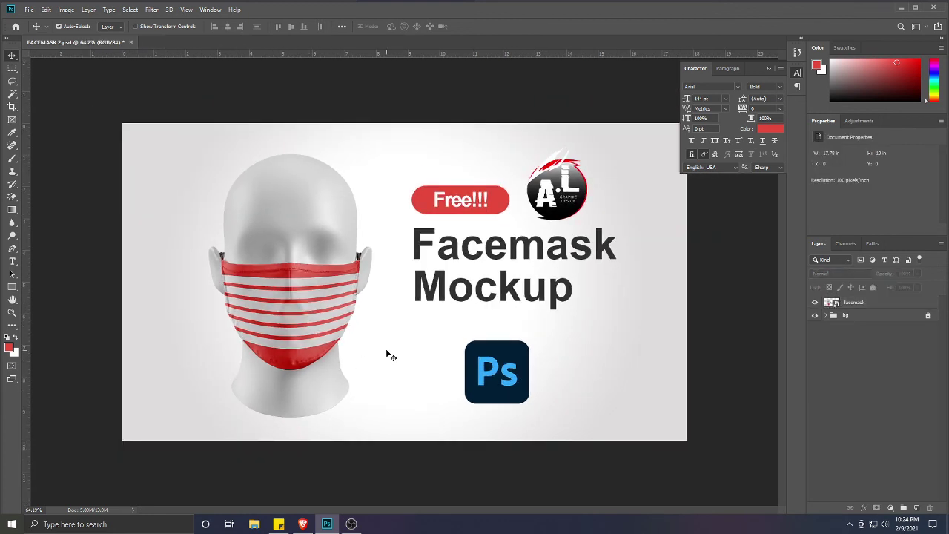
key("ctrl+s")
left_click(352, 524)
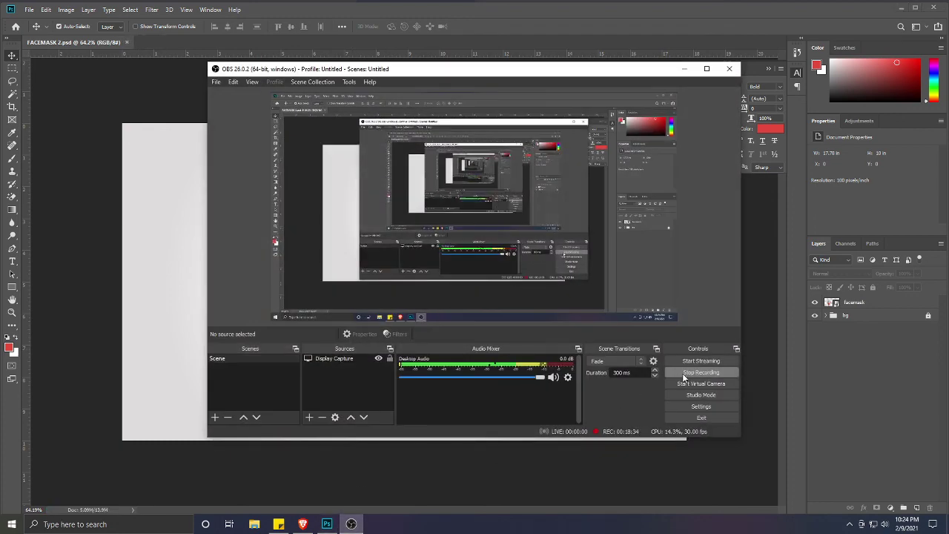